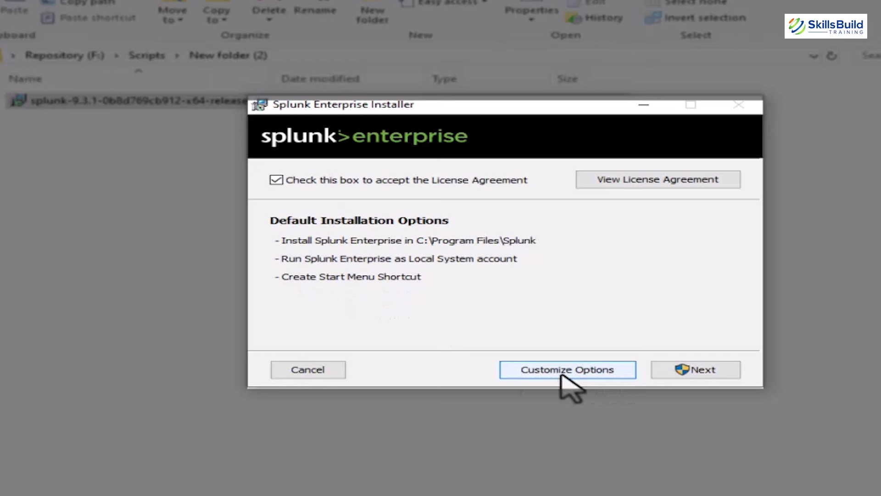
# Step: Accept the license, enter username admin with a short password, and dismiss the complexity warning
pyautogui.click(706, 376)
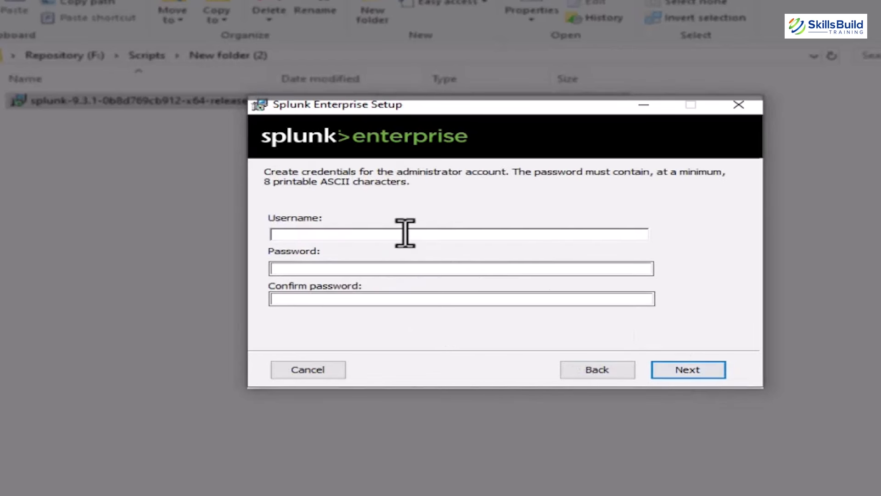
pyautogui.write('admin')
pyautogui.click(391, 271)
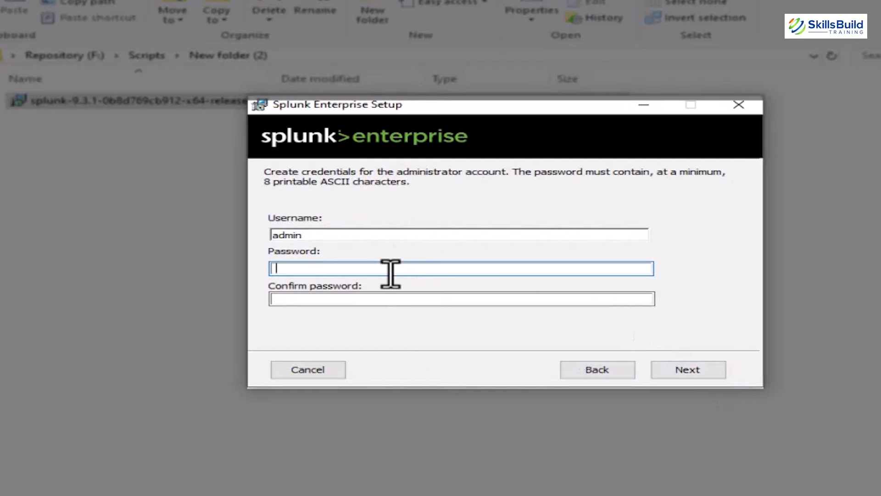
pyautogui.write('1234')
pyautogui.click(351, 299)
pyautogui.write('1234')
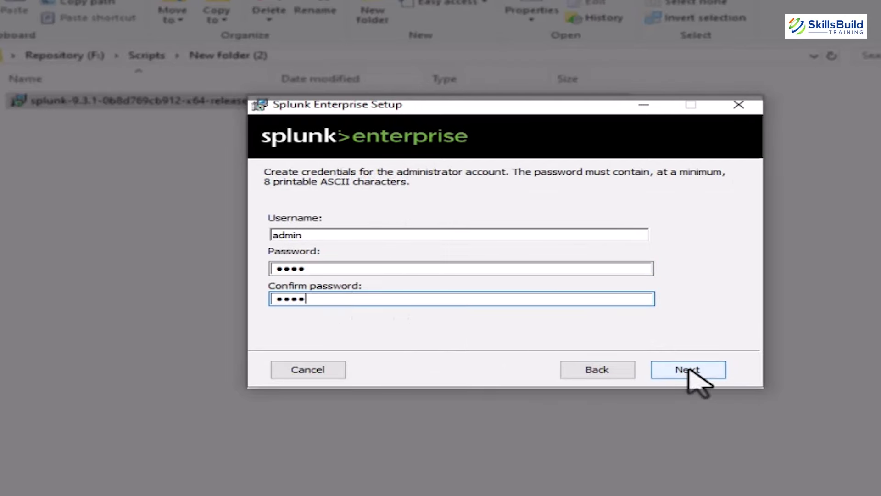
pyautogui.click(691, 373)
pyautogui.click(491, 281)
# Step: Lengthen the admin password to 10 characters, re-enter the confirmation, and start the installation
pyautogui.click(316, 269)
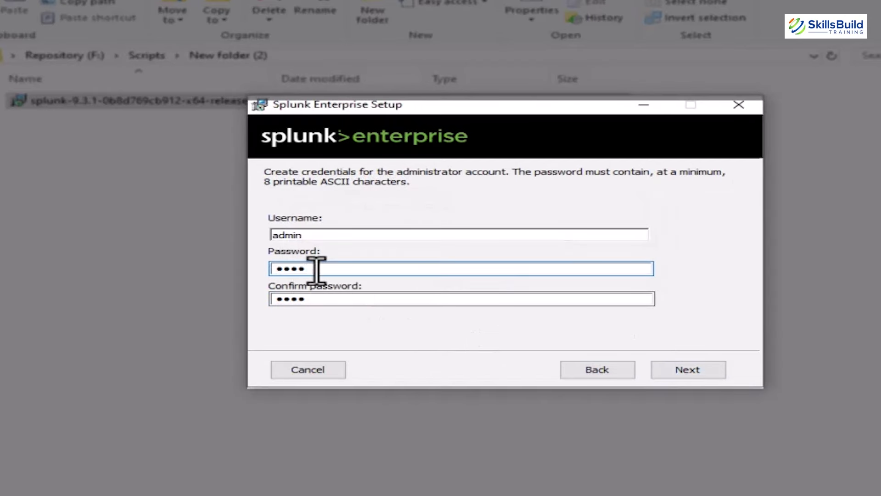
pyautogui.write('567890')
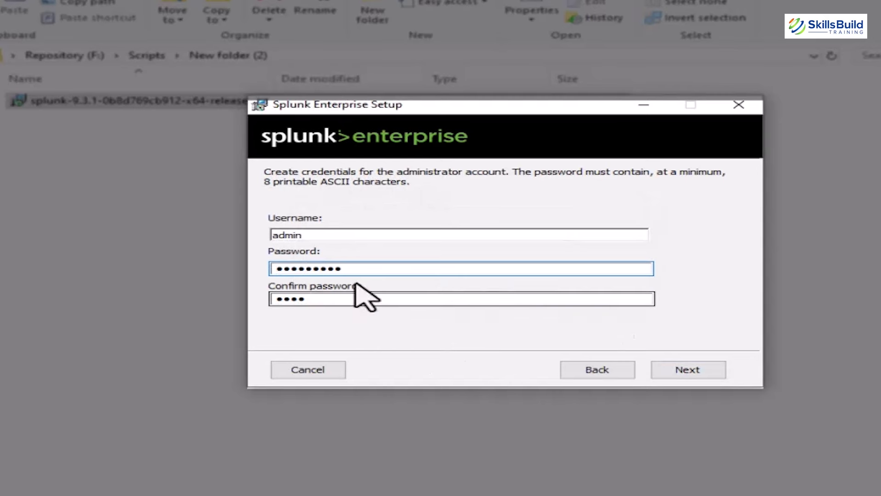
pyautogui.moveTo(344, 268); pyautogui.dragTo(276, 270)
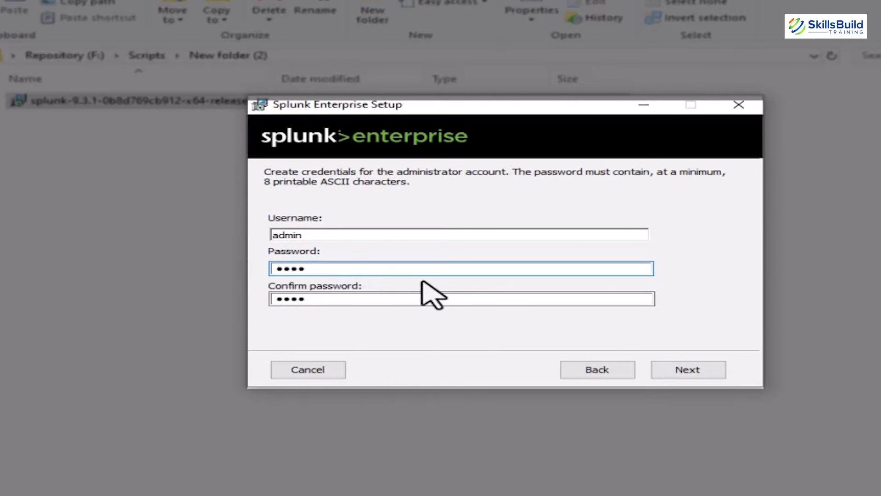
pyautogui.moveTo(320, 299); pyautogui.dragTo(269, 311)
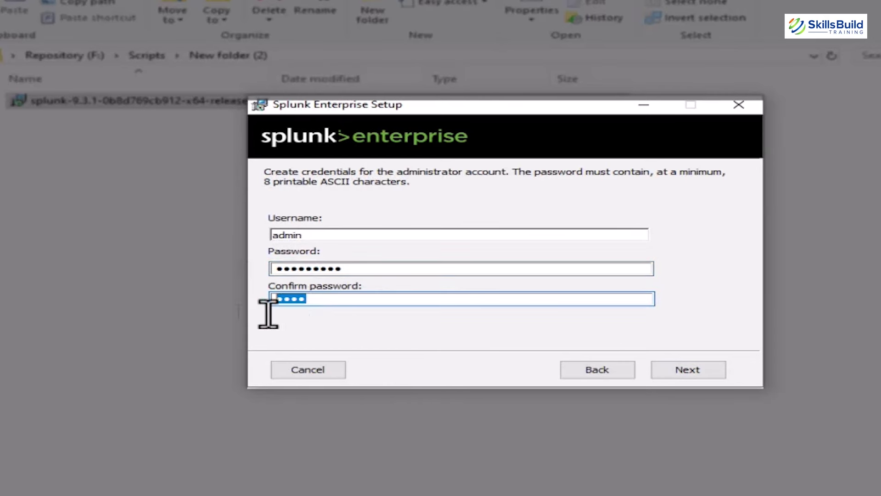
pyautogui.write('1234567890')
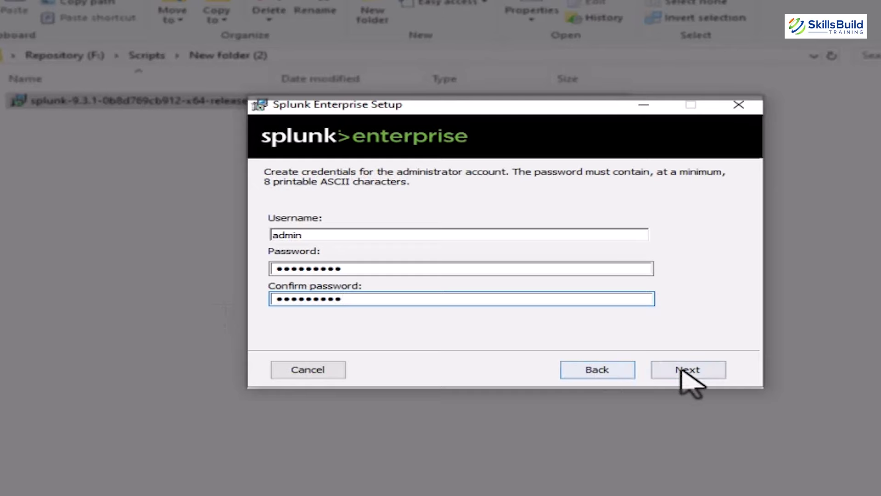
pyautogui.click(687, 370)
pyautogui.click(682, 368)
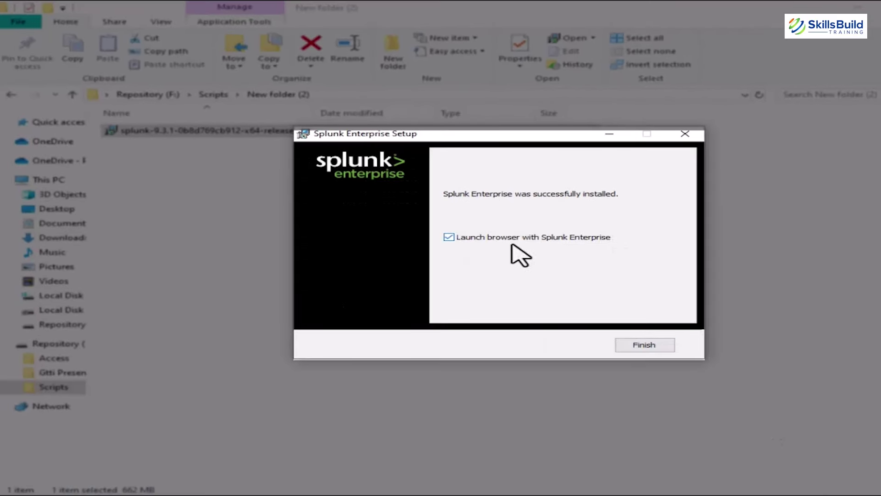
# Step: Finish setup, close the empty tab, and sign in at 127.0.0.1:8000 as admin
pyautogui.click(642, 348)
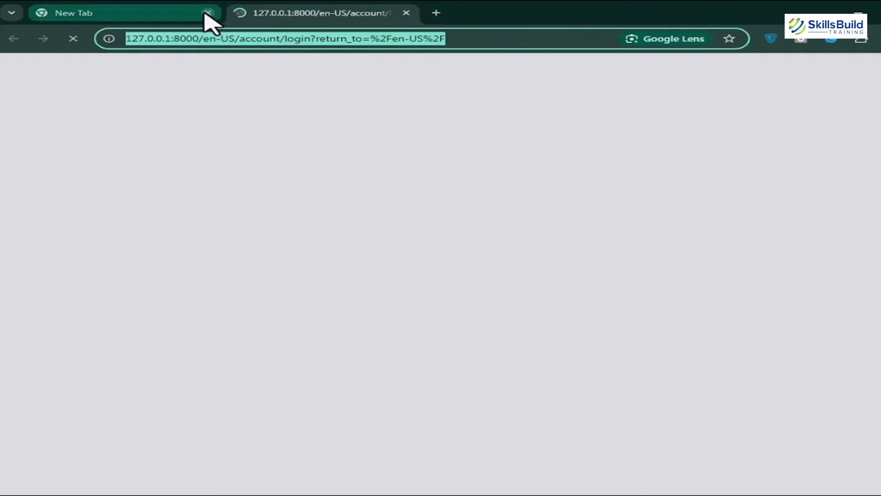
pyautogui.click(208, 13)
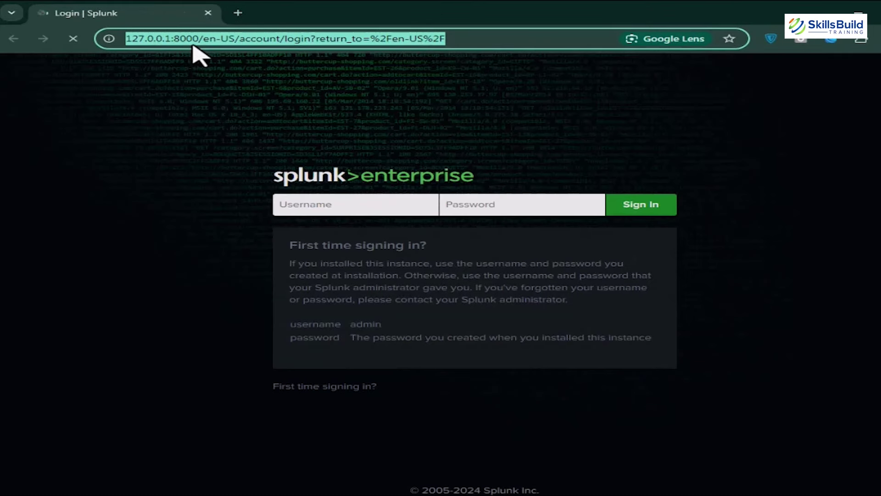
pyautogui.moveTo(200, 40); pyautogui.dragTo(131, 47)
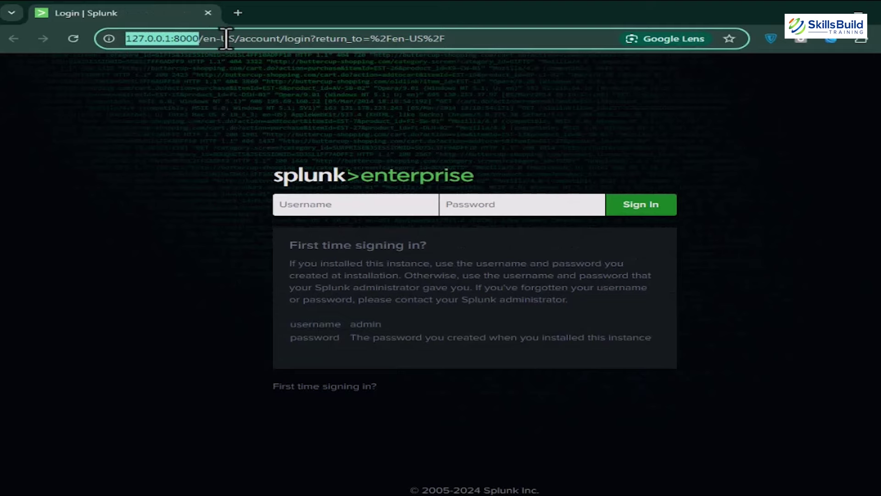
pyautogui.click(396, 206)
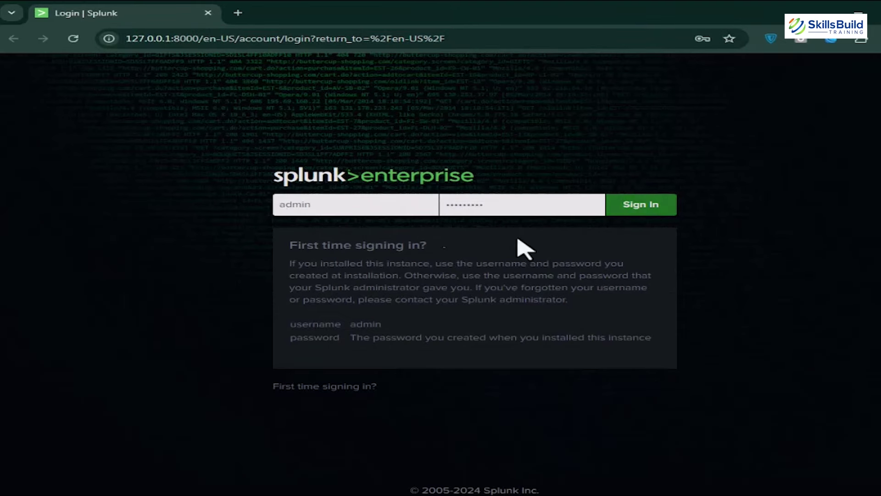
pyautogui.moveTo(521, 246); pyautogui.dragTo(344, 333)
pyautogui.doubleClick(366, 324)
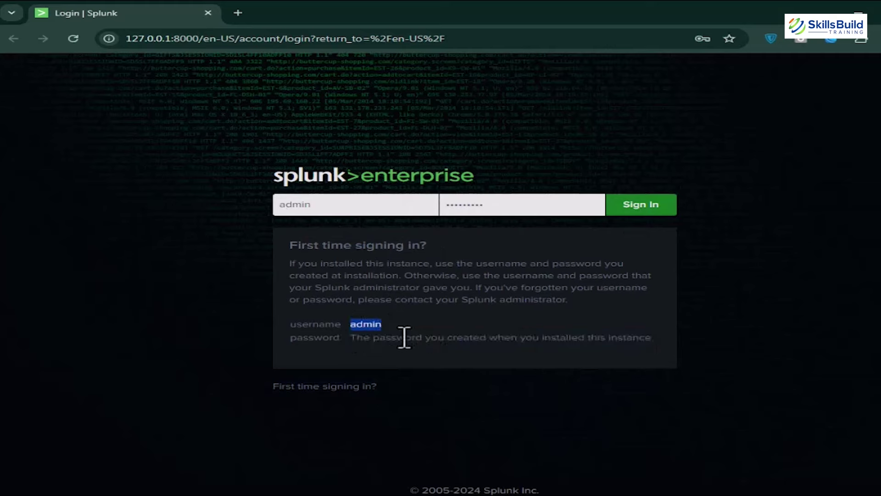
pyautogui.click(635, 219)
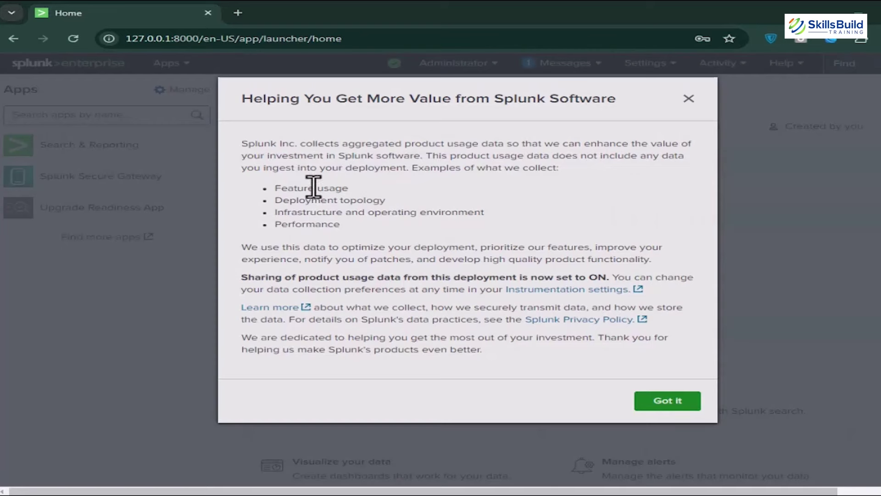
# Step: Read through the usage-data notice and dismiss it with Got it
pyautogui.moveTo(237, 143); pyautogui.dragTo(413, 225)
pyautogui.click(413, 224)
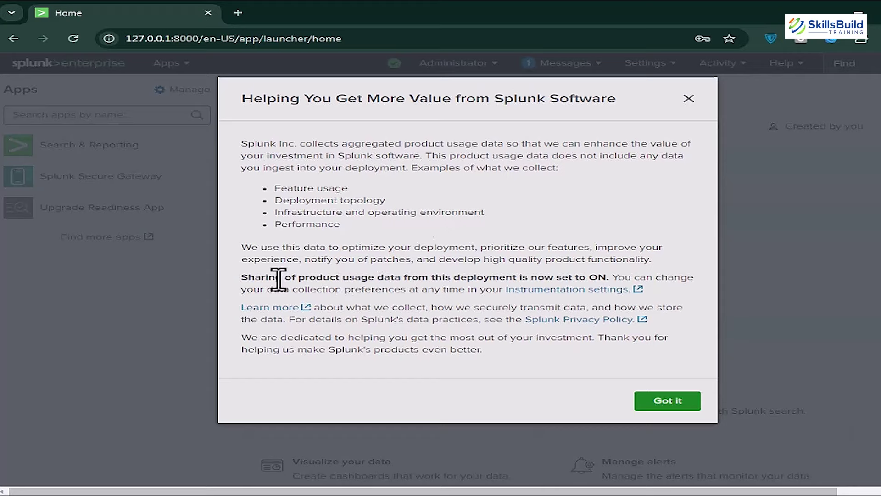
pyautogui.moveTo(279, 279); pyautogui.dragTo(460, 279)
pyautogui.click(505, 355)
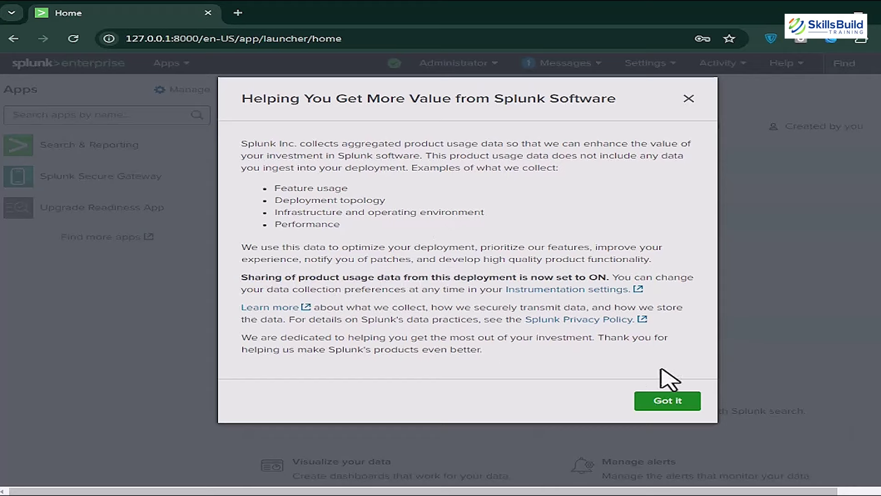
pyautogui.click(668, 401)
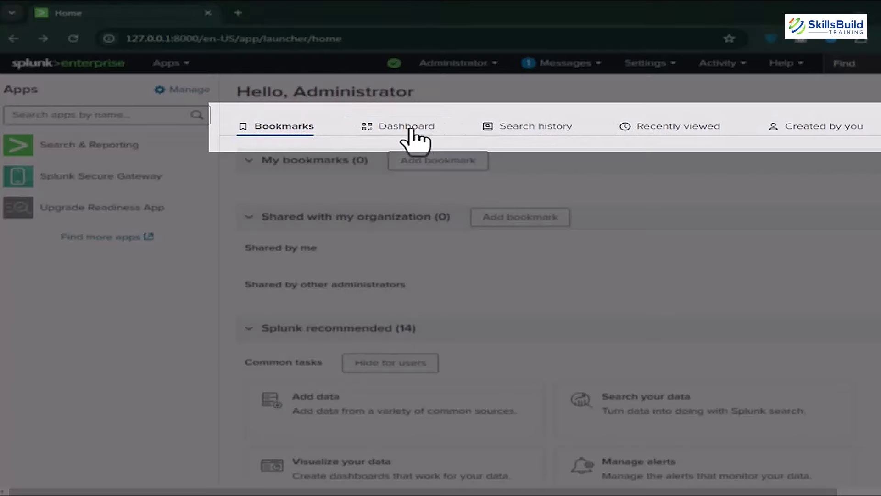
# Step: Browse the Bookmarks, Search history, Recently viewed and Created by you sections, ending on Dashboard
pyautogui.click(408, 131)
pyautogui.click(282, 133)
pyautogui.click(477, 133)
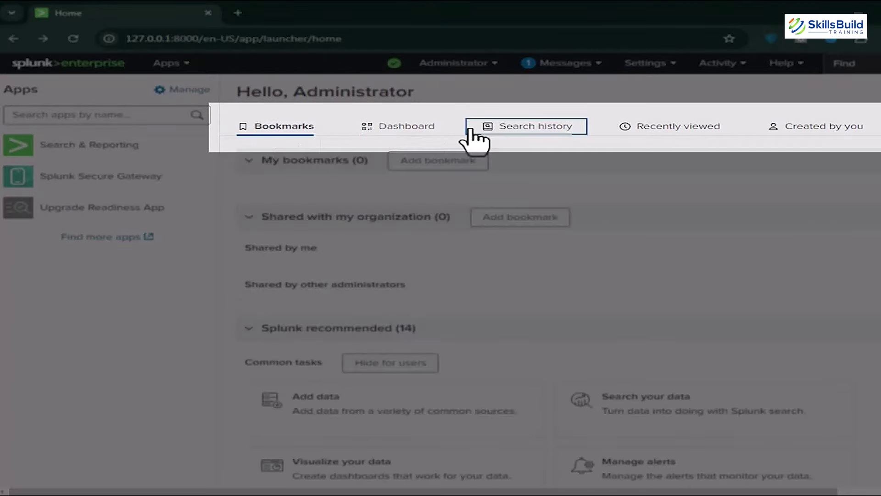
pyautogui.click(678, 132)
pyautogui.click(849, 133)
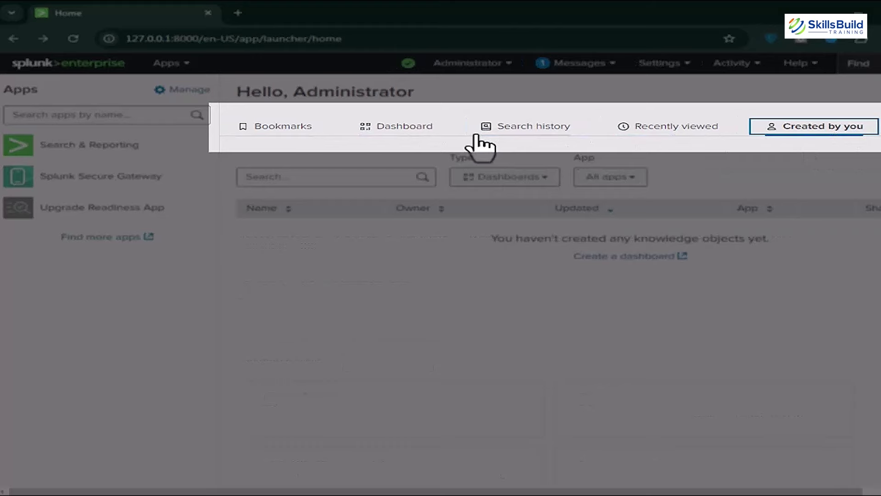
pyautogui.click(497, 131)
pyautogui.click(362, 130)
pyautogui.click(310, 129)
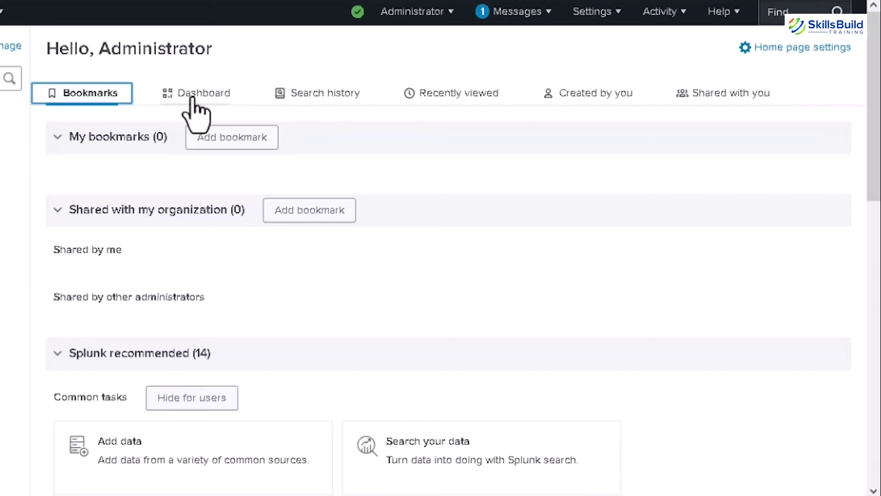
pyautogui.click(193, 94)
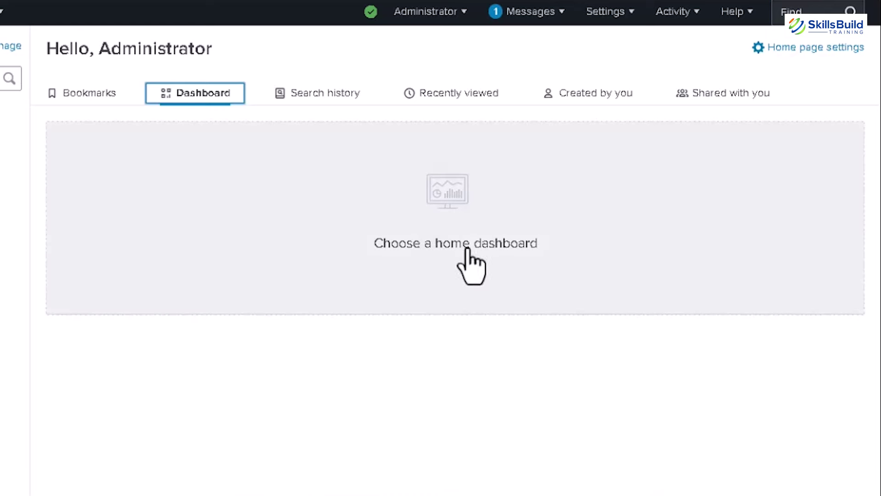
# Step: Pick CPU Usage: Deployment from the dashboard list and save it as the home dashboard
pyautogui.click(460, 230)
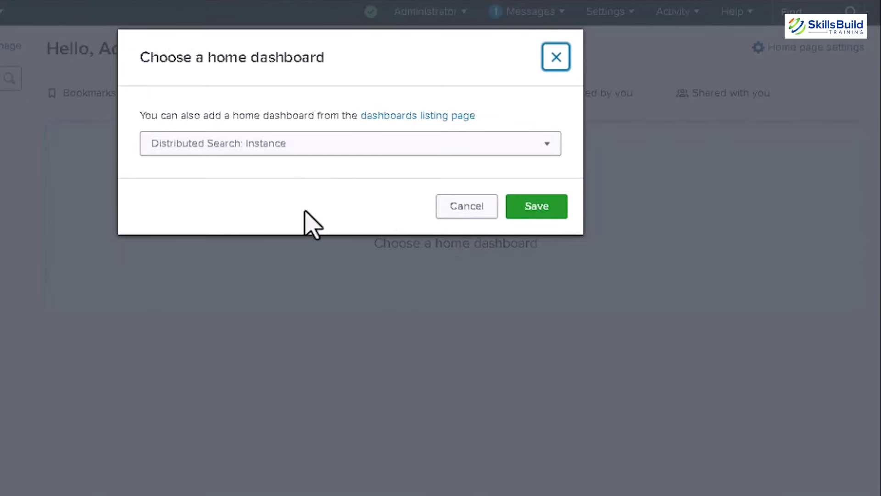
pyautogui.click(548, 146)
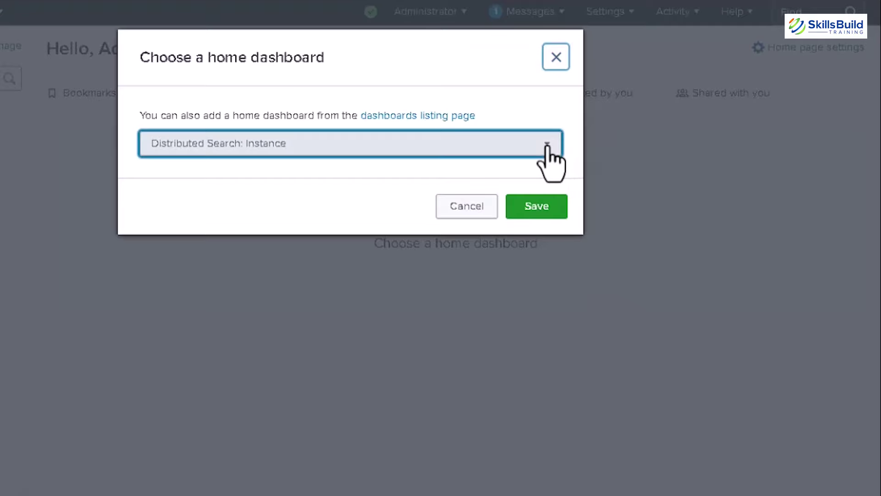
pyautogui.scroll(-4, 496, 257)
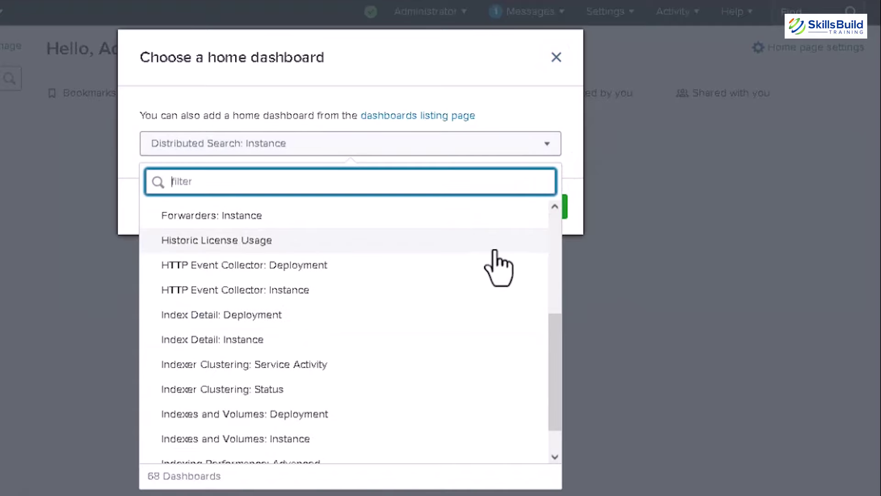
pyautogui.scroll(2, 494, 250)
pyautogui.scroll(-6, 493, 254)
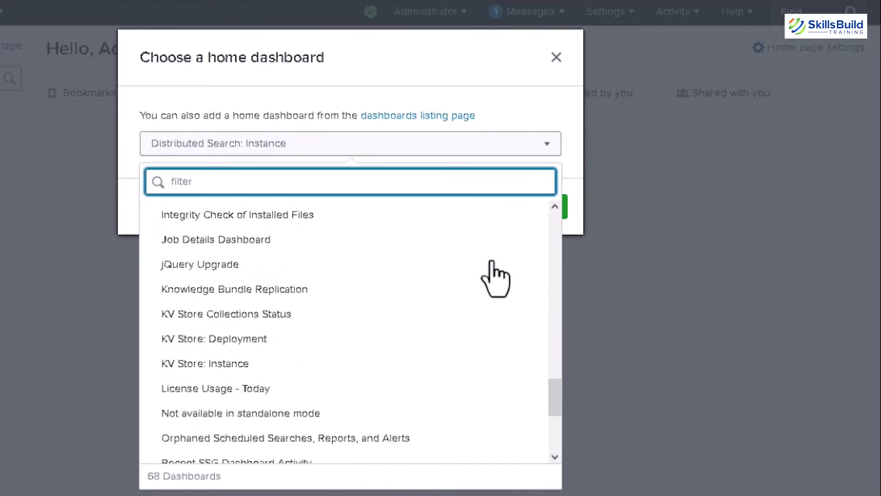
pyautogui.scroll(-10, 491, 262)
pyautogui.scroll(7, 484, 280)
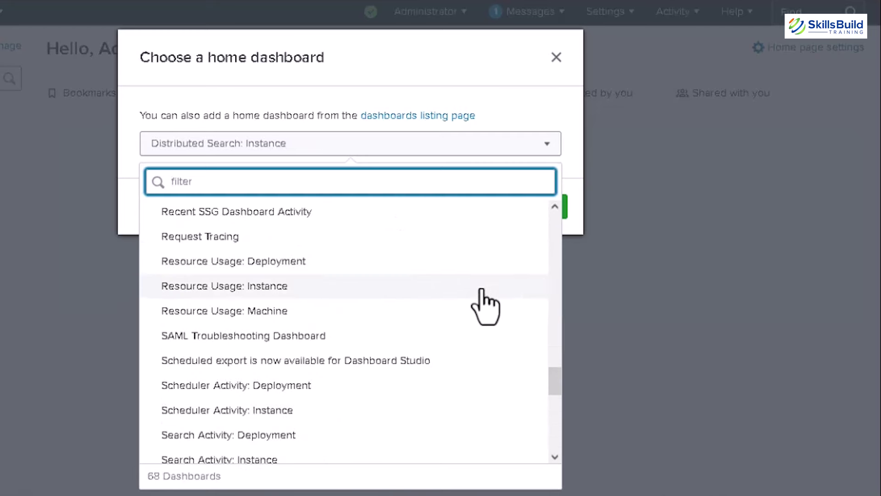
pyautogui.scroll(10, 483, 302)
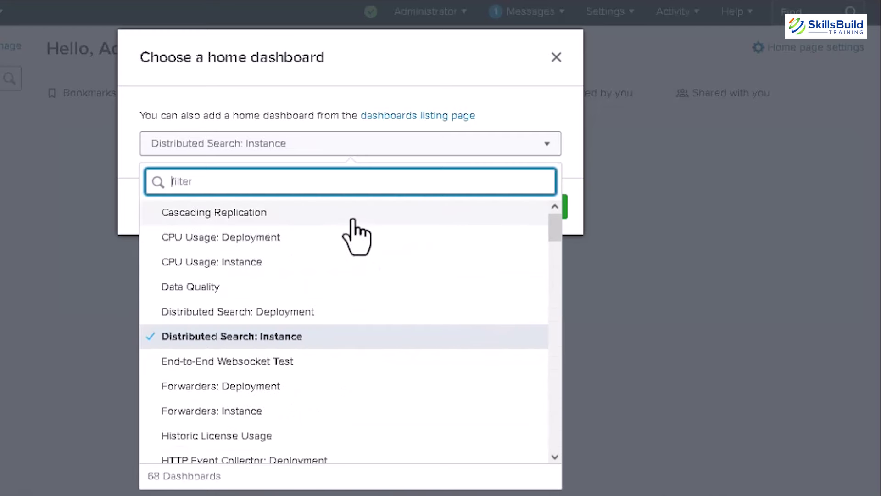
pyautogui.click(315, 243)
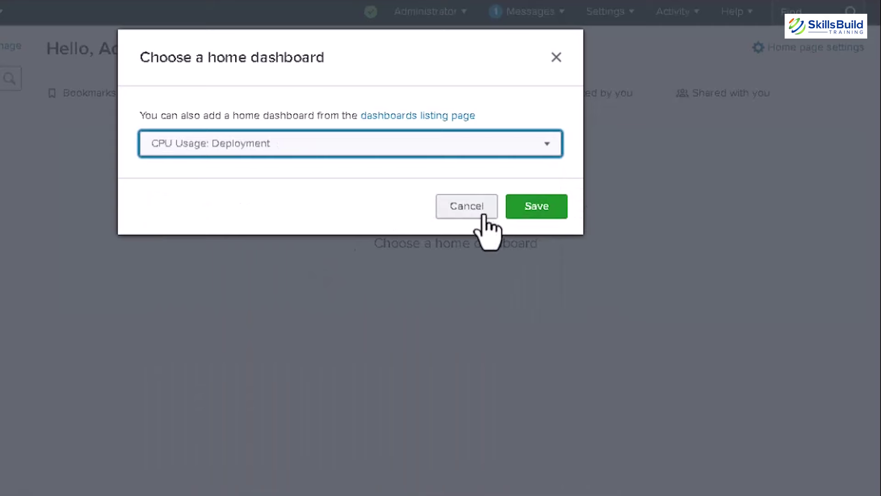
pyautogui.click(538, 212)
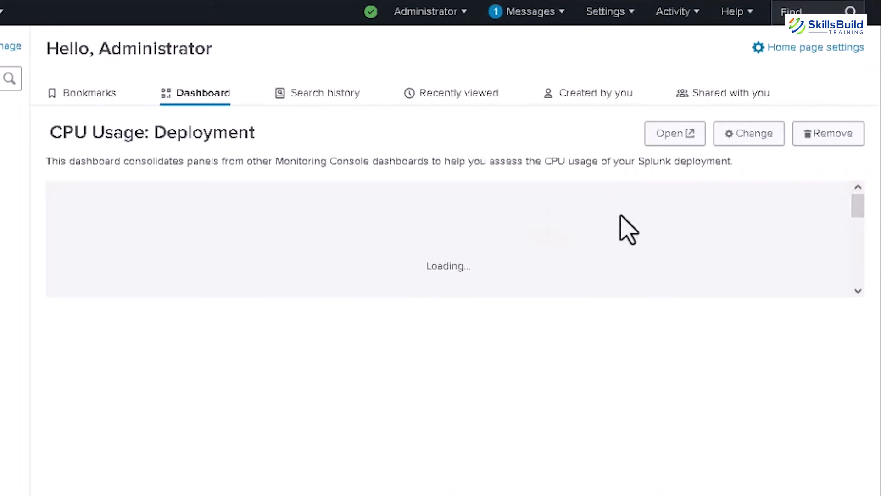
pyautogui.scroll(-5, 628, 229)
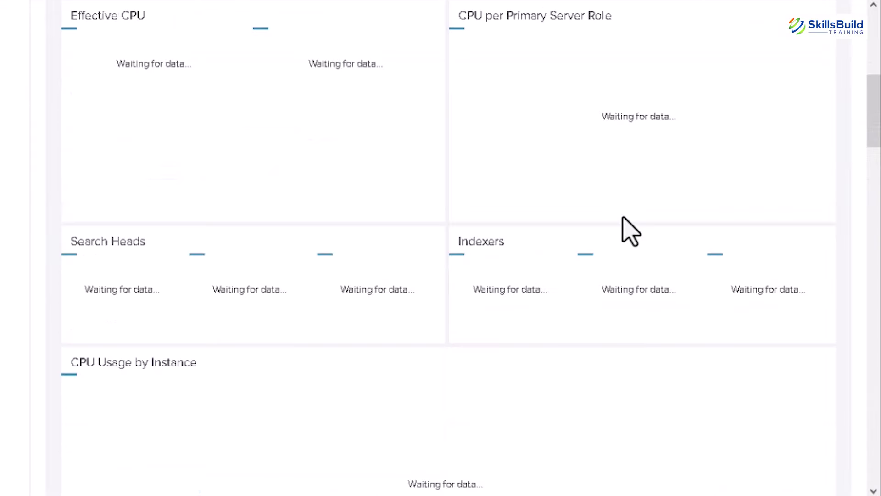
pyautogui.scroll(8, 629, 230)
pyautogui.scroll(-10, 629, 230)
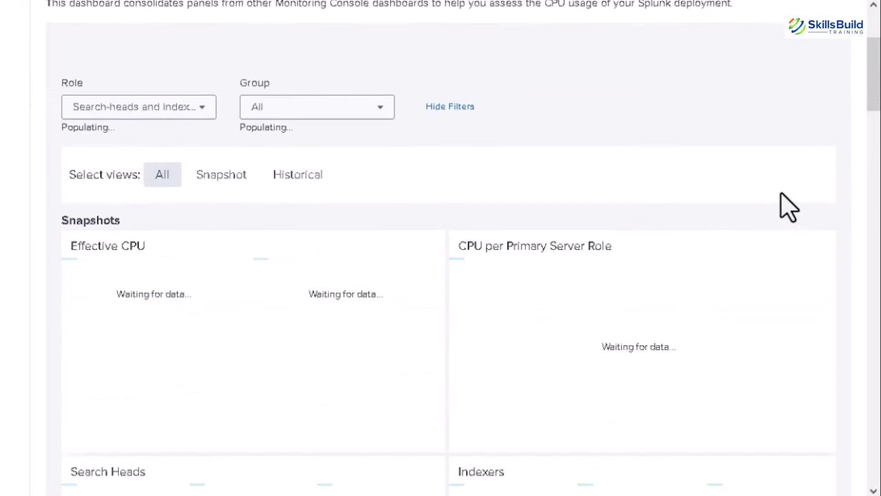
pyautogui.scroll(-10, 781, 194)
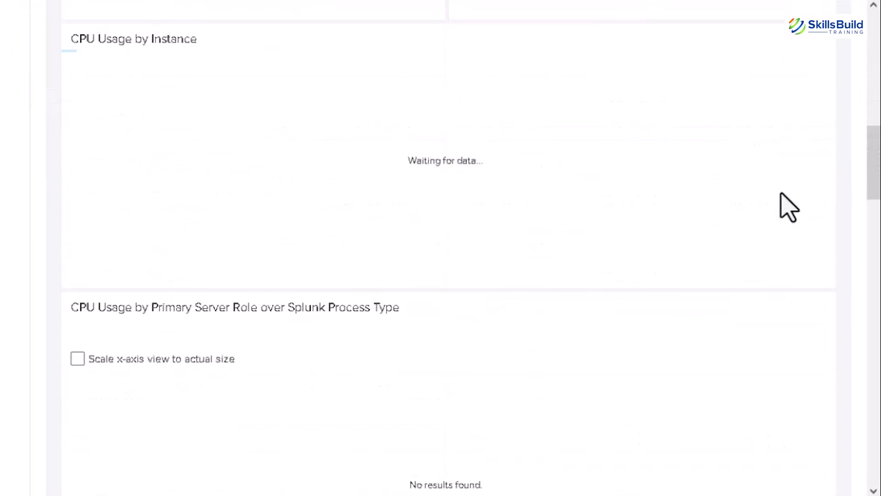
pyautogui.scroll(-9, 782, 194)
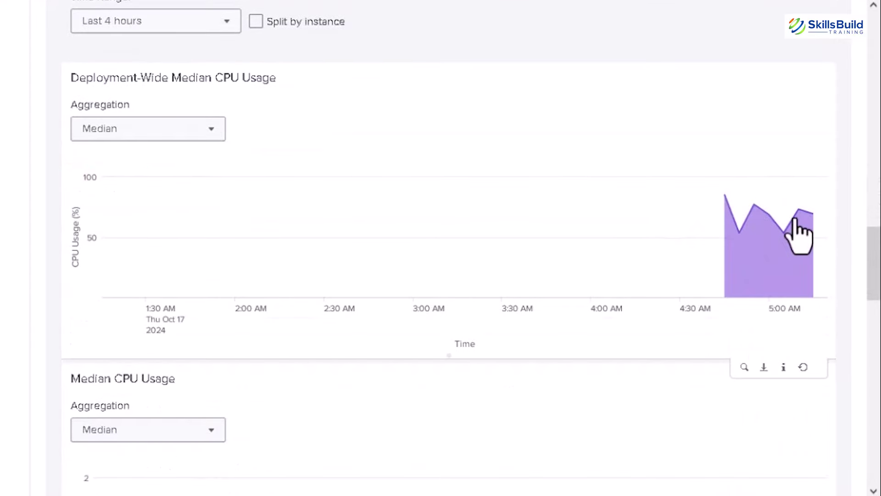
pyautogui.scroll(-5, 698, 246)
pyautogui.scroll(-3, 699, 248)
pyautogui.scroll(2, 757, 179)
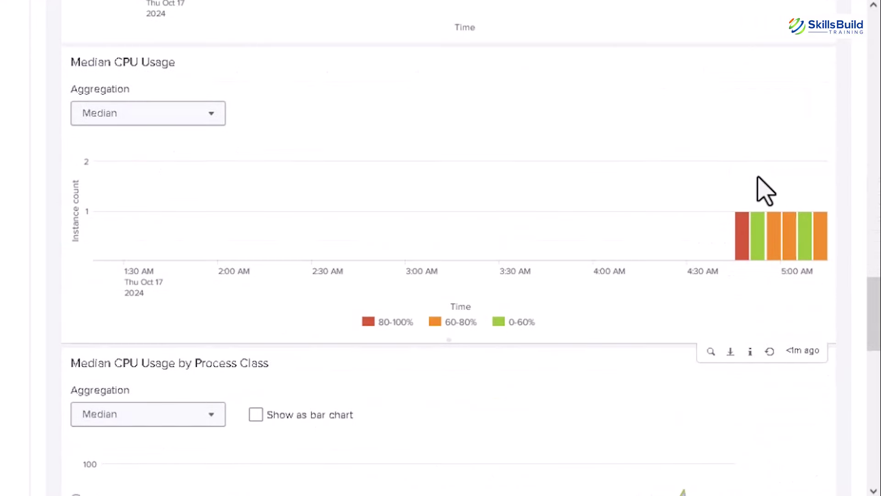
pyautogui.scroll(-9, 762, 225)
pyautogui.scroll(-9, 760, 233)
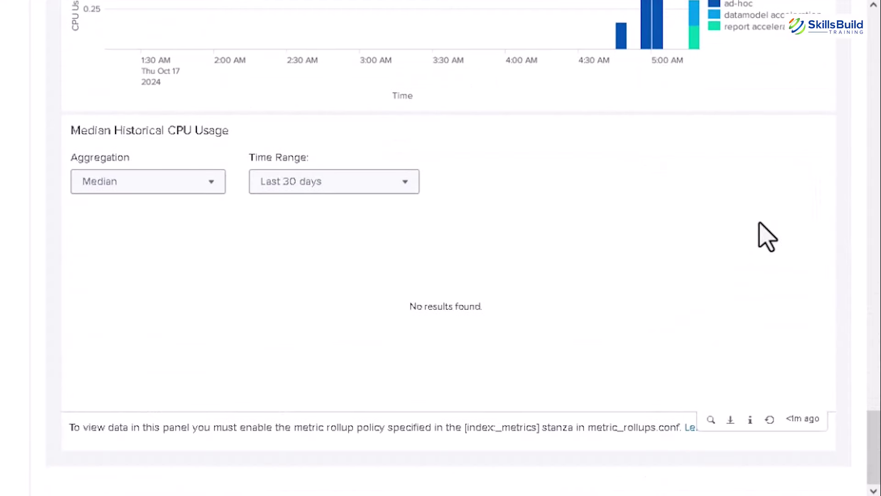
pyautogui.scroll(6, 763, 232)
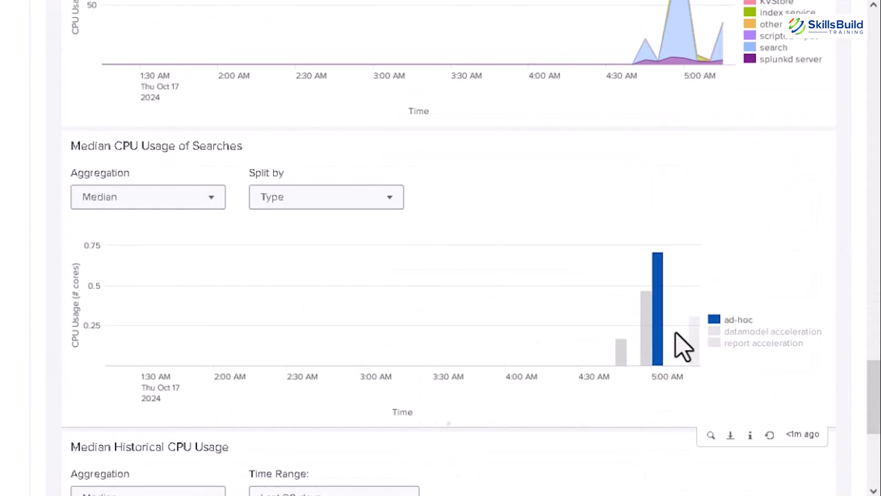
pyautogui.scroll(10, 561, 354)
pyautogui.scroll(10, 561, 353)
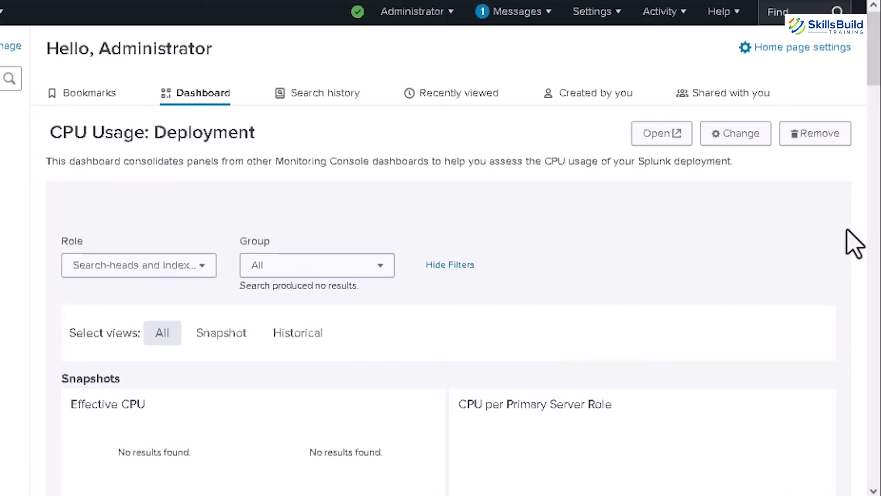
# Step: Change the home dashboard to Index Detail: Deployment and save the new choice
pyautogui.click(733, 140)
pyautogui.click(431, 148)
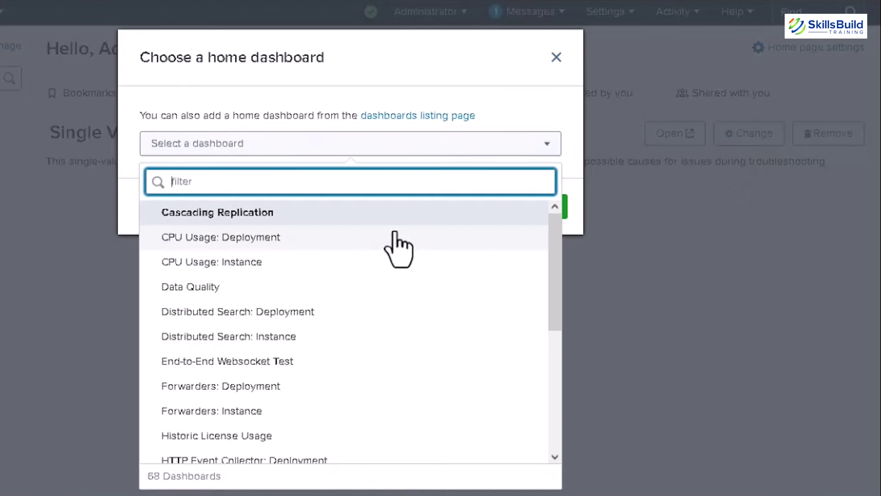
pyautogui.scroll(-3, 358, 246)
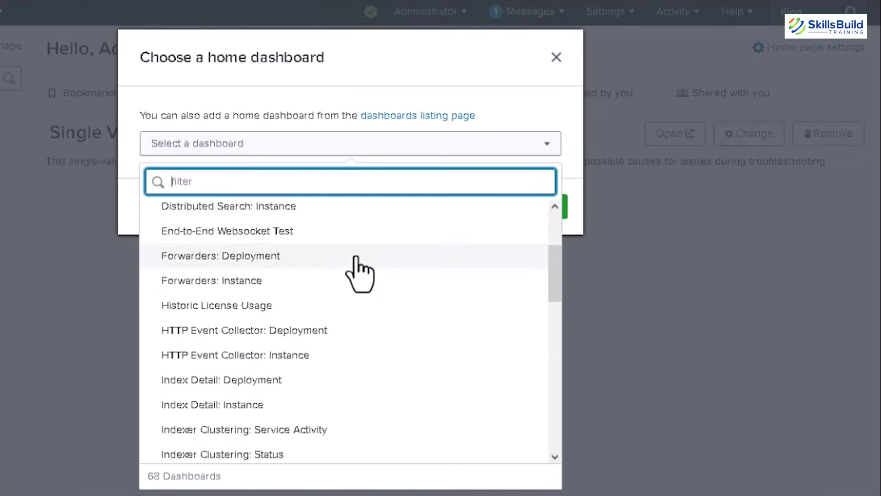
pyautogui.scroll(-3, 357, 261)
pyautogui.click(338, 318)
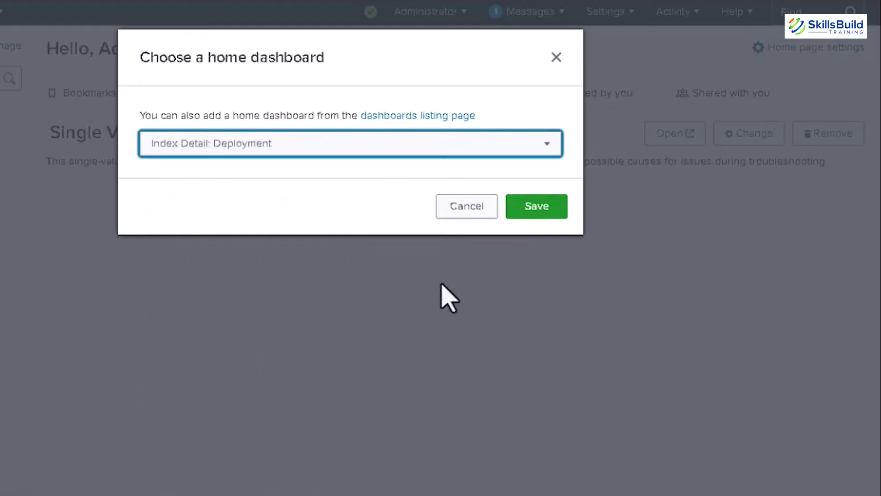
pyautogui.click(535, 212)
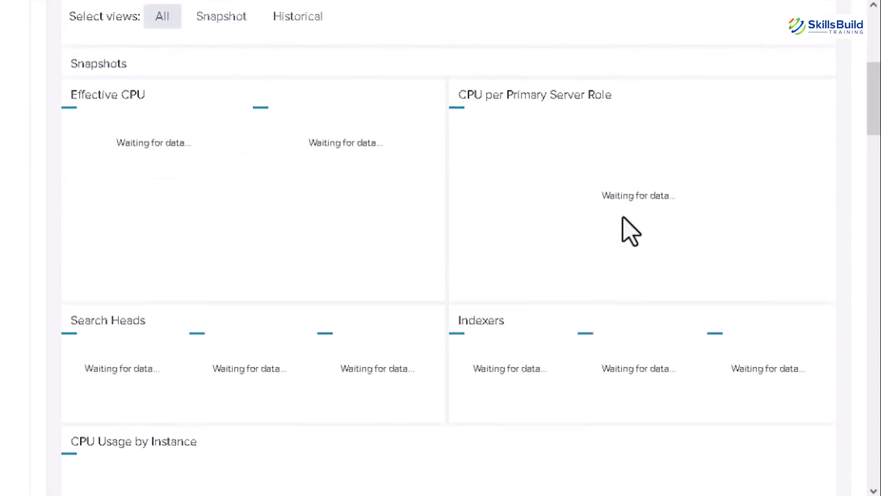
pyautogui.scroll(-2, 625, 230)
pyautogui.scroll(8, 625, 230)
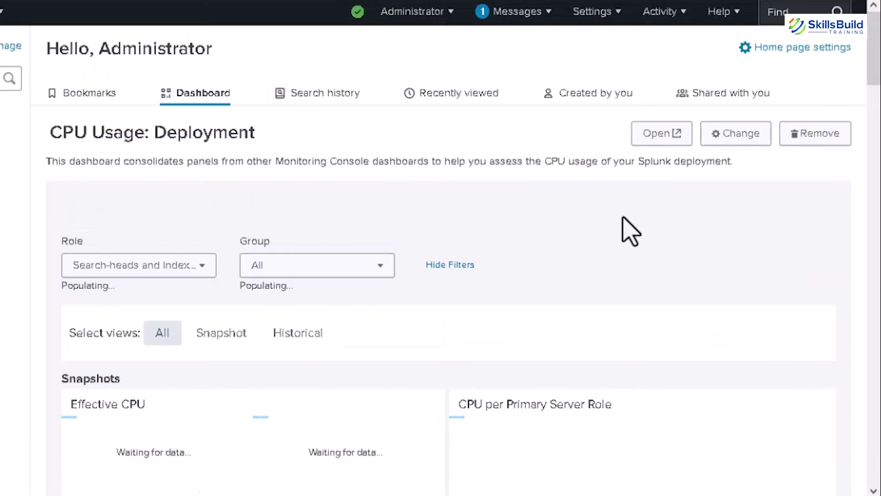
pyautogui.scroll(-2, 631, 231)
pyautogui.scroll(-6, 775, 198)
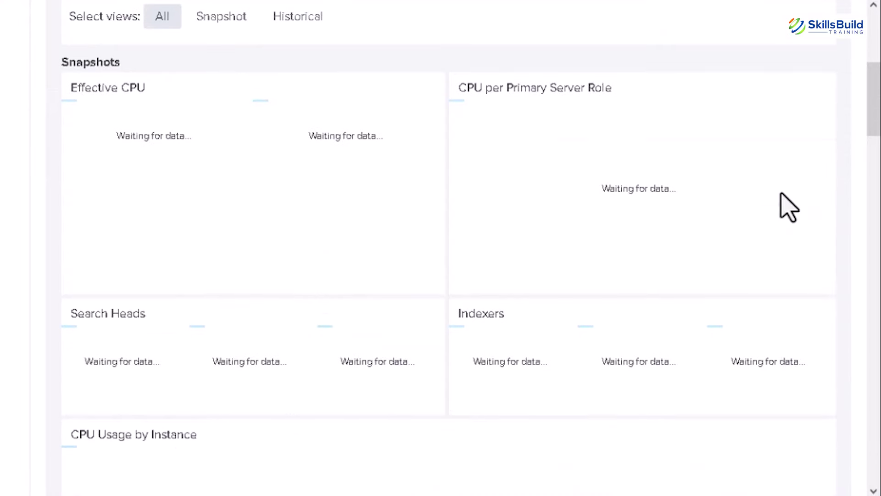
# Step: Scroll through the Index Detail: Deployment panels now shown on the home page
pyautogui.scroll(-4, 786, 207)
pyautogui.scroll(-12, 785, 207)
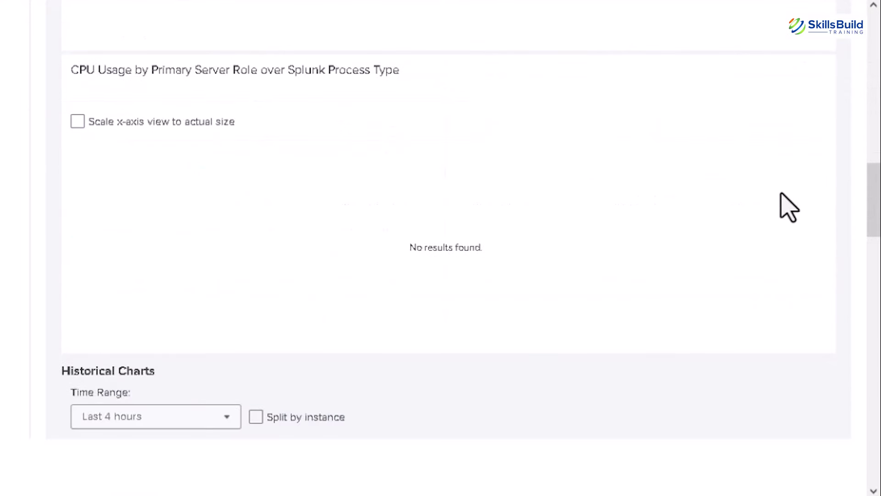
pyautogui.scroll(-10, 788, 206)
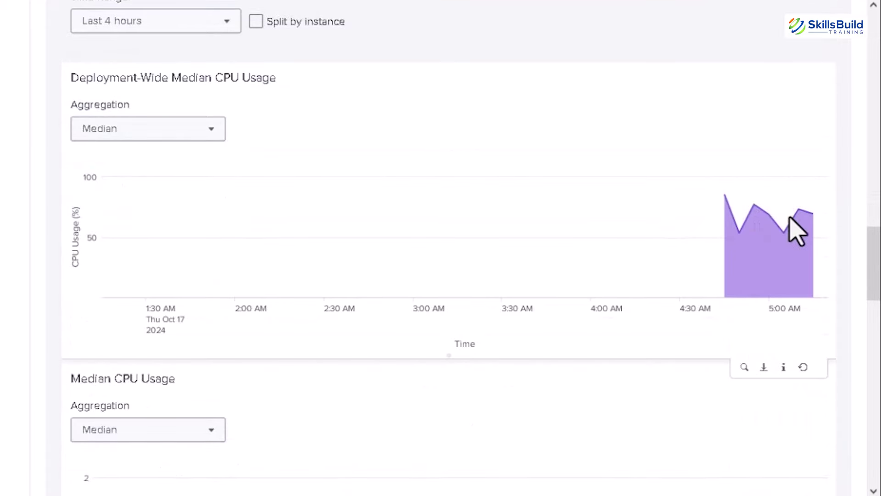
pyautogui.scroll(-6, 700, 250)
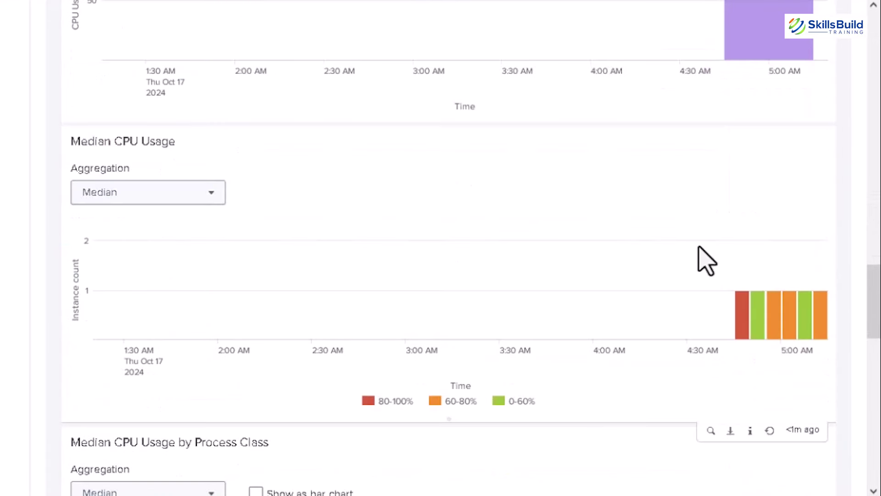
pyautogui.scroll(-4, 699, 251)
pyautogui.scroll(2, 725, 220)
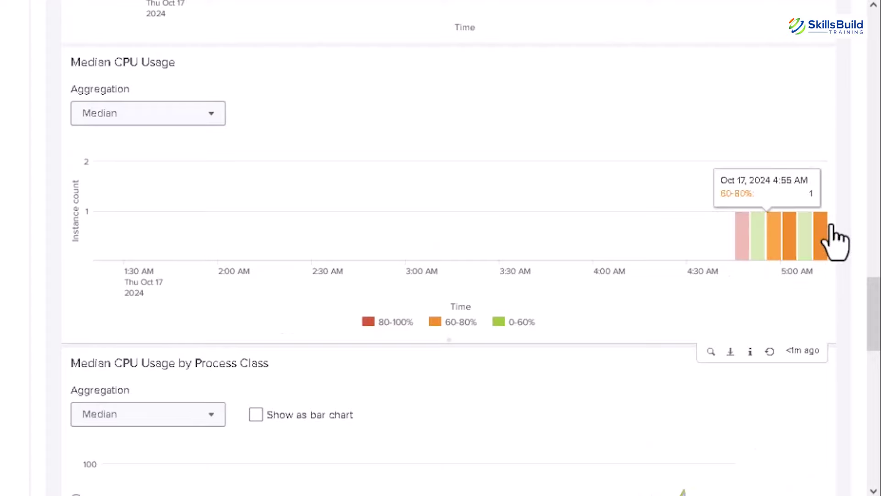
pyautogui.scroll(-19, 780, 236)
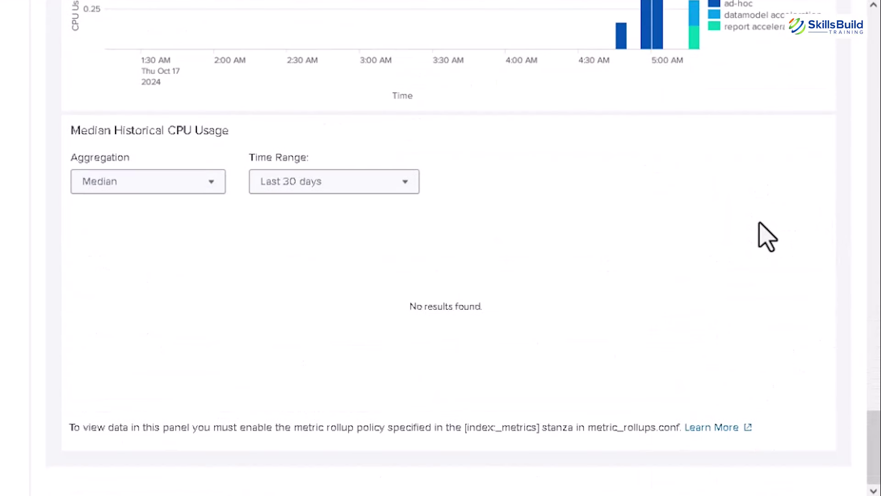
pyautogui.scroll(8, 761, 232)
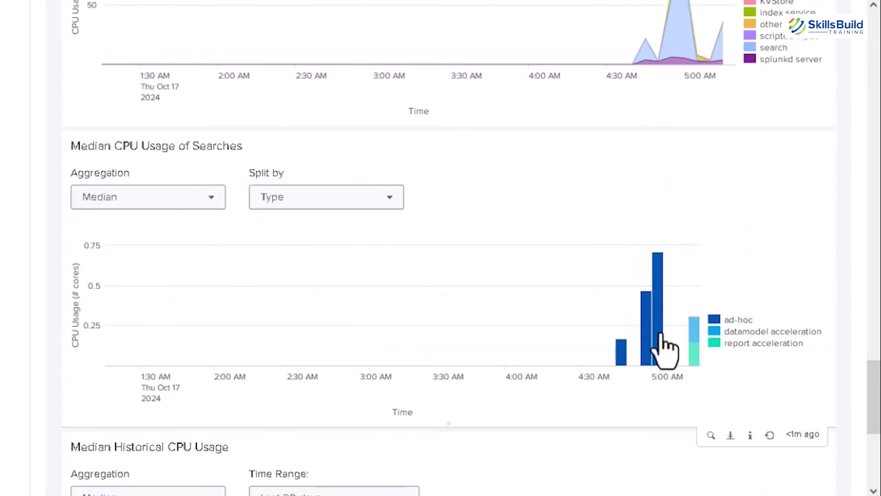
pyautogui.moveTo(689, 334)
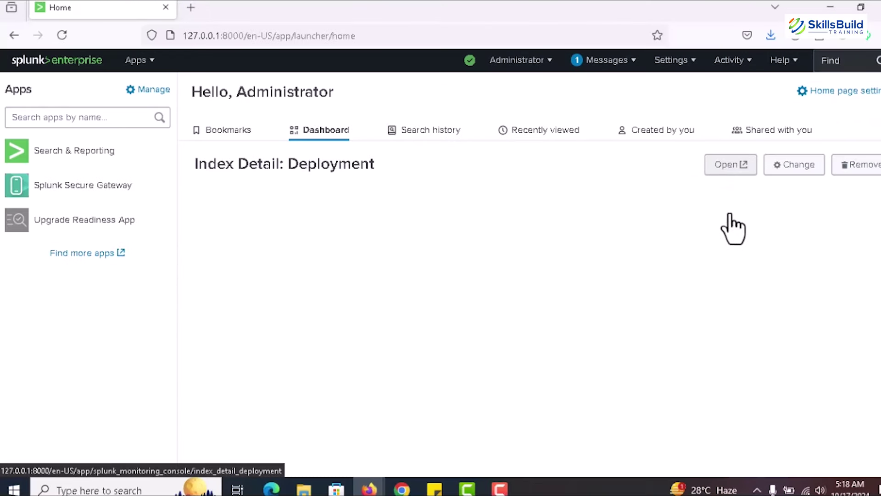
pyautogui.click(730, 166)
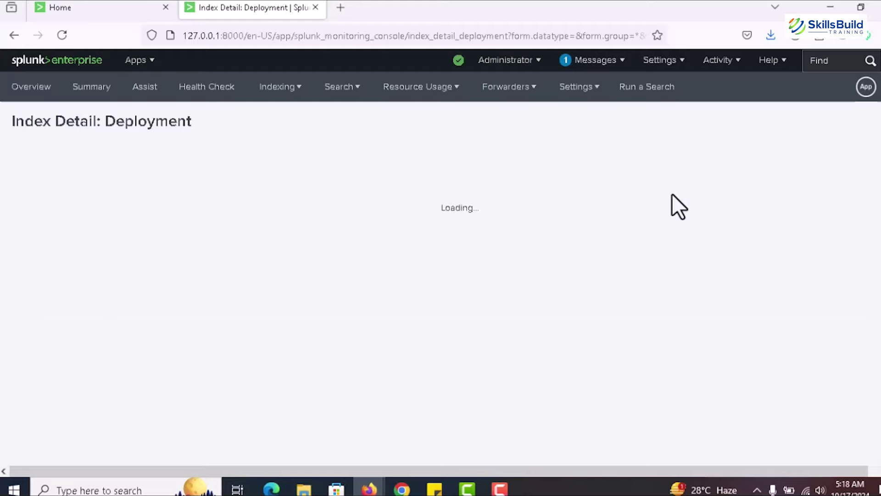
pyautogui.scroll(-7, 647, 185)
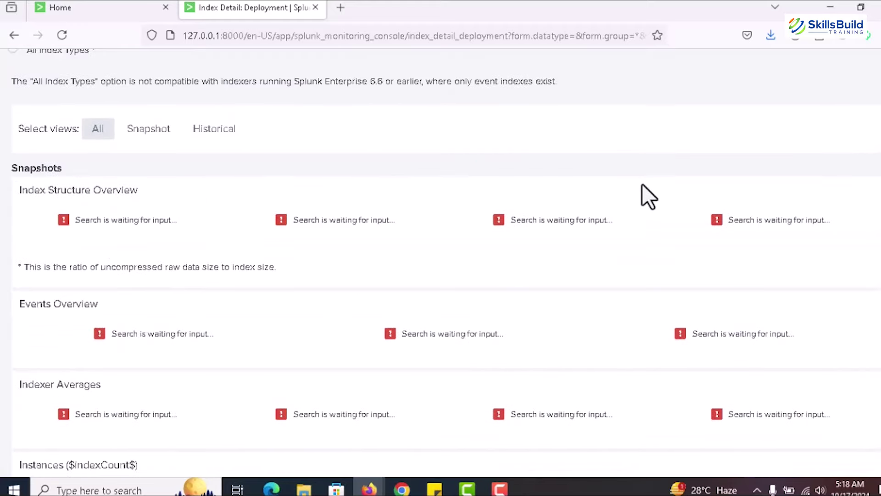
pyautogui.scroll(7, 627, 182)
pyautogui.scroll(-15, 624, 179)
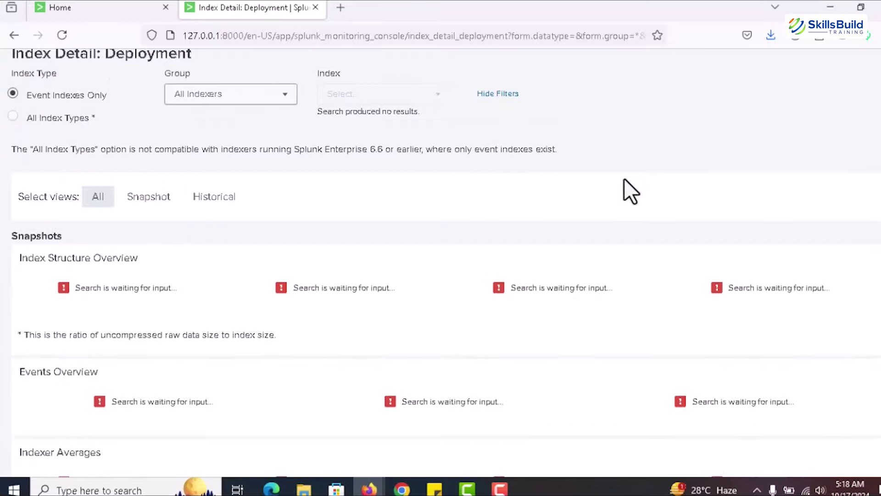
pyautogui.scroll(-15, 493, 175)
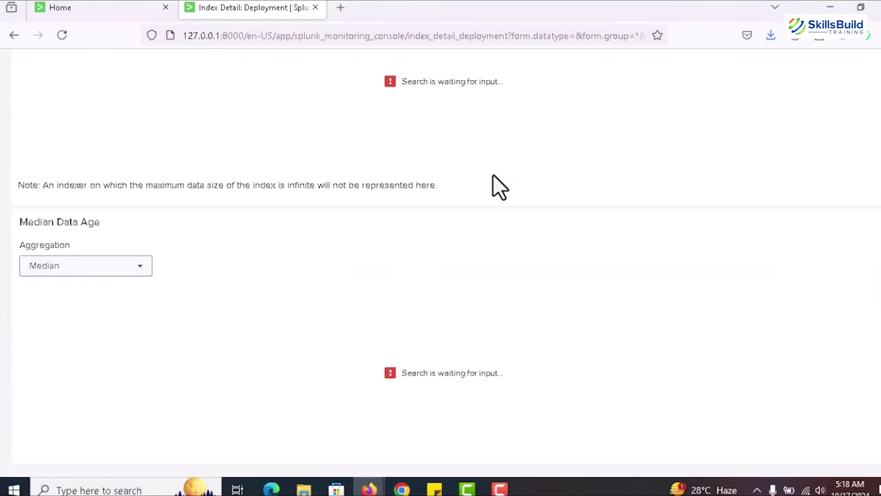
pyautogui.scroll(20, 495, 208)
pyautogui.scroll(2, 494, 208)
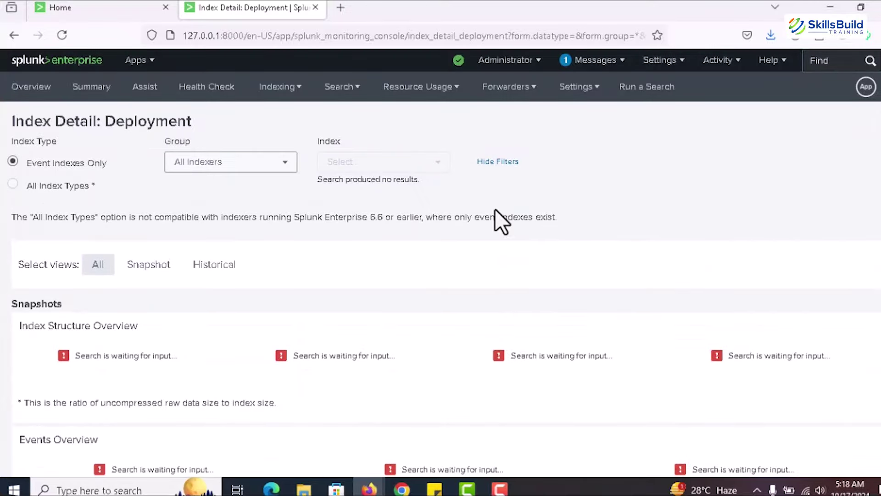
pyautogui.scroll(-2, 481, 210)
pyautogui.click(163, 207)
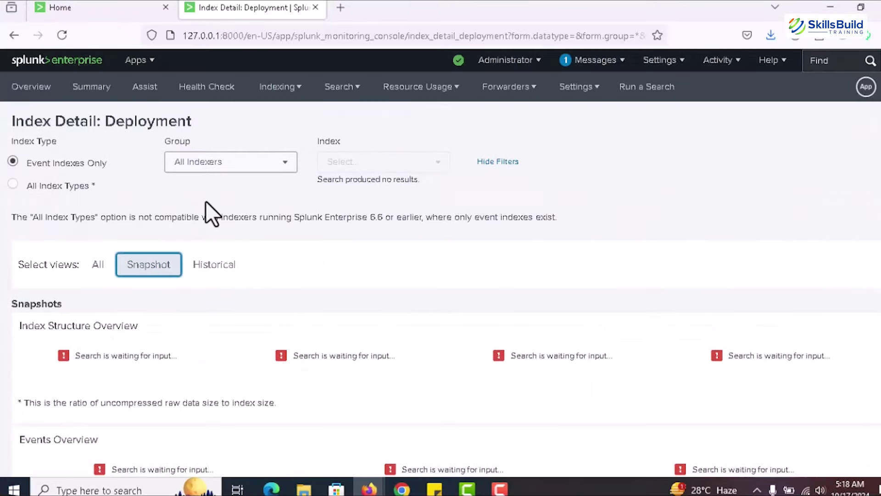
pyautogui.click(226, 271)
pyautogui.scroll(-8, 138, 299)
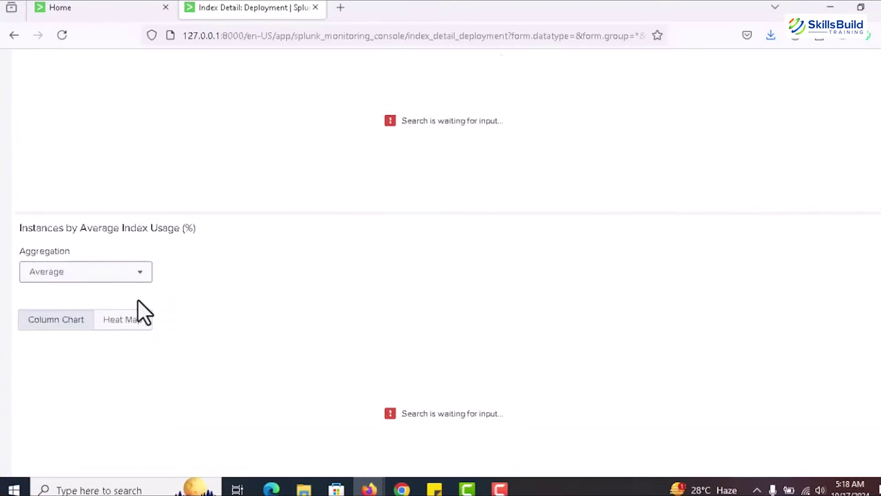
pyautogui.scroll(8, 138, 288)
pyautogui.click(87, 265)
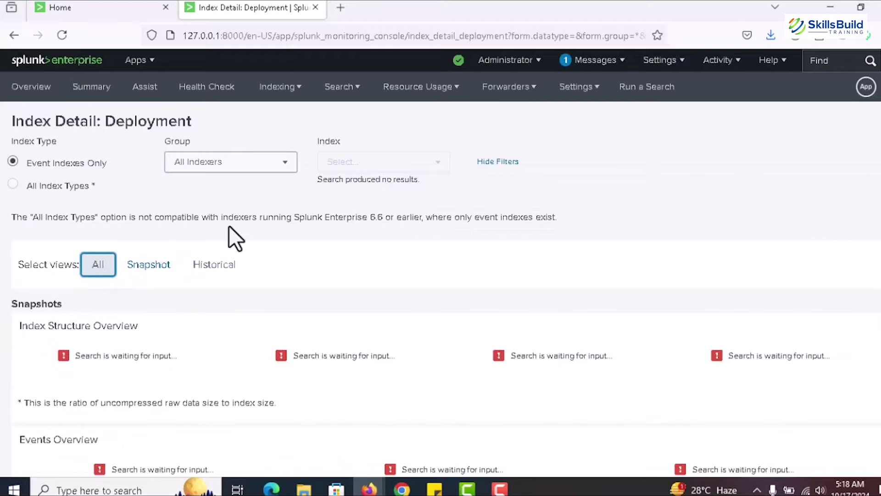
pyautogui.scroll(-10, 229, 225)
pyautogui.scroll(-10, 265, 285)
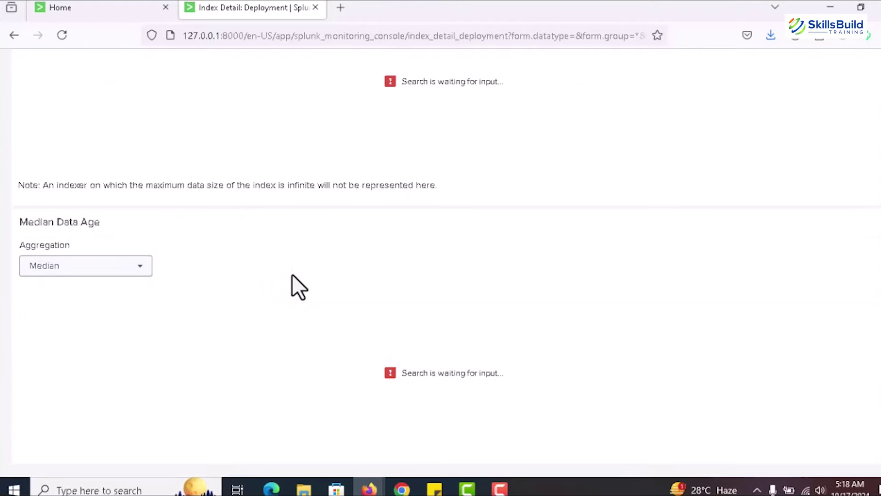
pyautogui.click(315, 7)
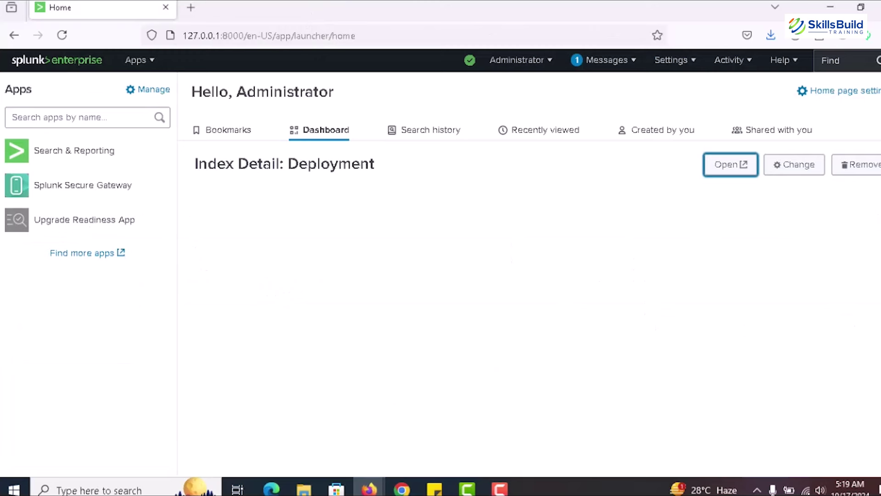
# Step: Remove Index Detail: Deployment from the home page and confirm the removal
pyautogui.click(862, 165)
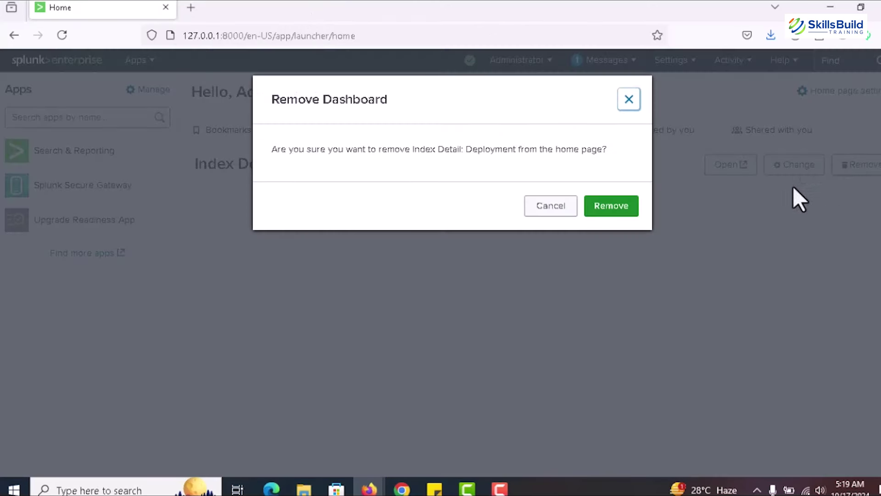
pyautogui.click(613, 211)
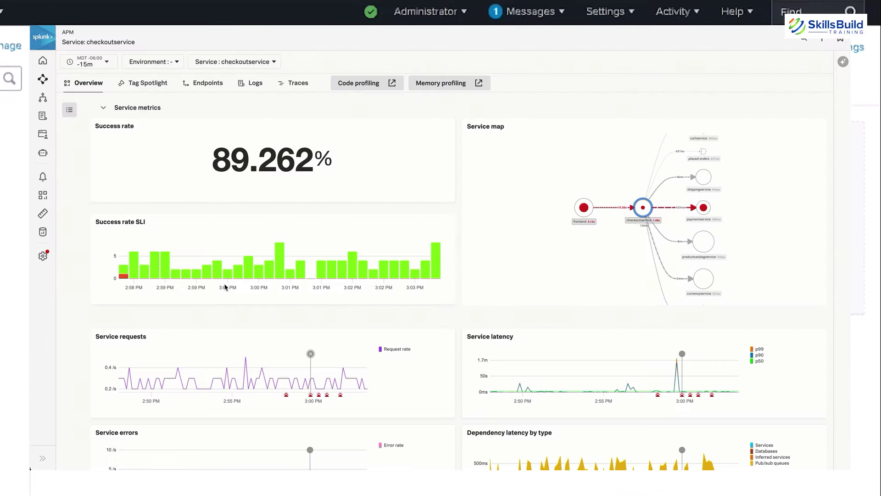
# Step: Pin example traces near 3:00 PM on the checkoutservice Service requests chart, then view Alerts
pyautogui.click(311, 382)
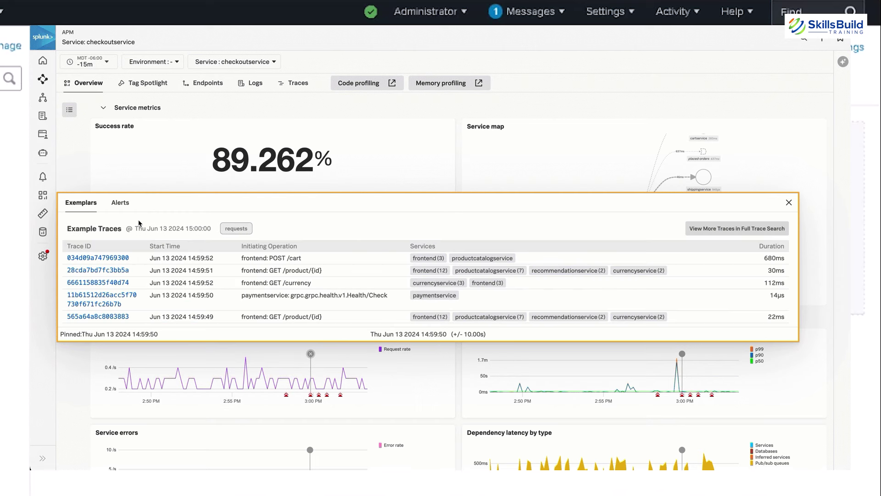
pyautogui.click(123, 205)
pyautogui.moveTo(312, 381)
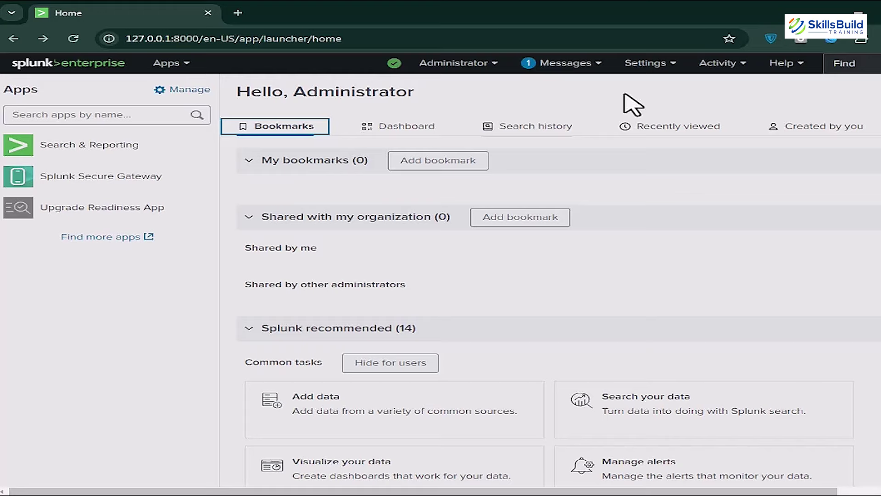
# Step: Go to Settings > Data inputs and open Local event log collection
pyautogui.click(665, 65)
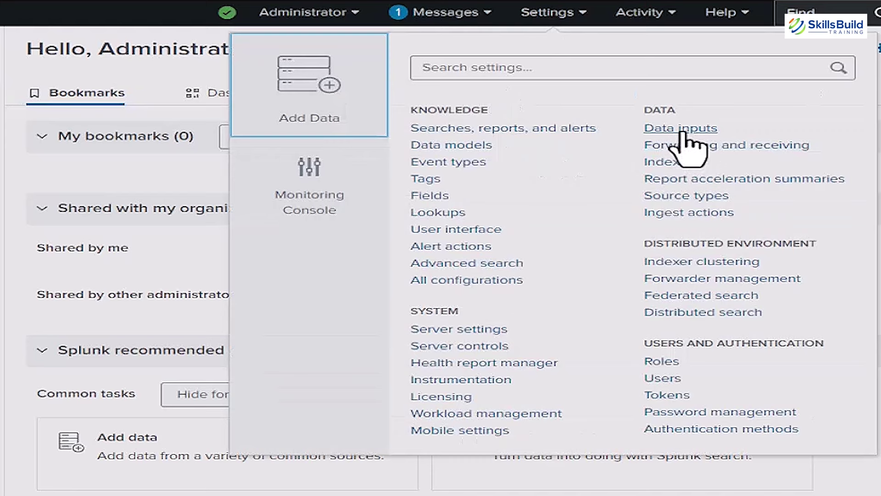
pyautogui.click(688, 131)
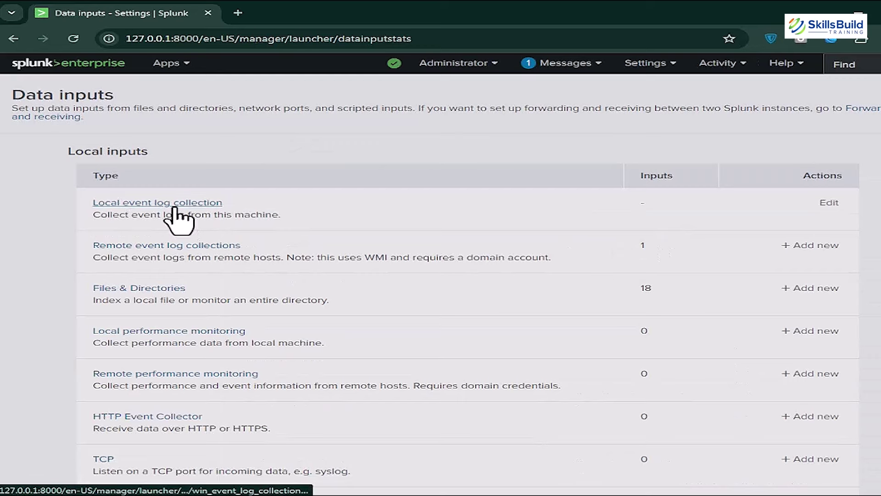
pyautogui.click(157, 207)
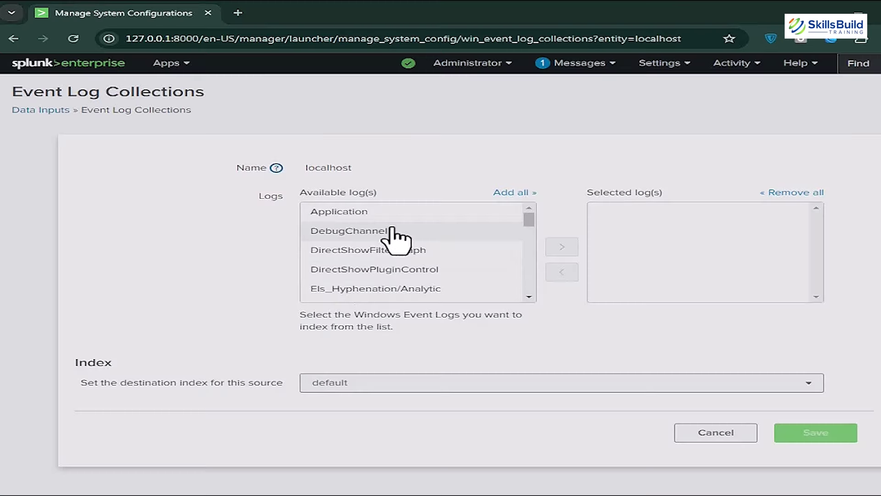
# Step: Add the Application, Security and System logs to Selected log(s)
pyautogui.click(562, 248)
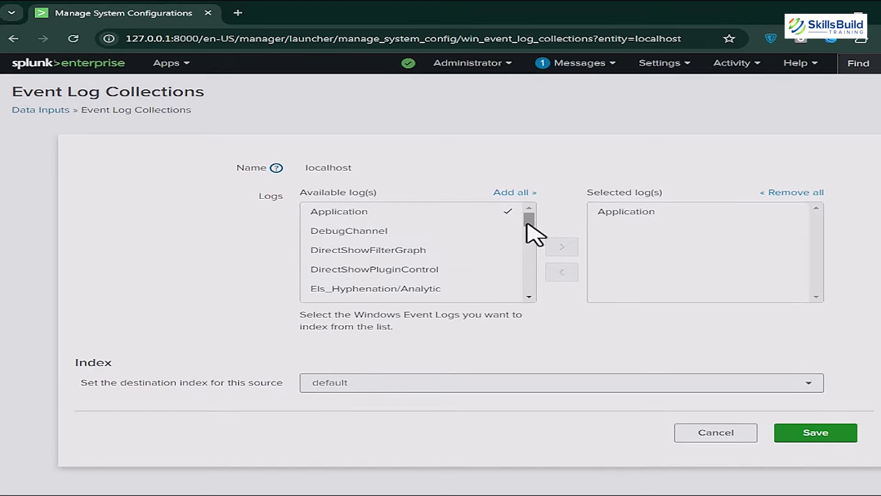
pyautogui.moveTo(529, 219); pyautogui.dragTo(531, 251)
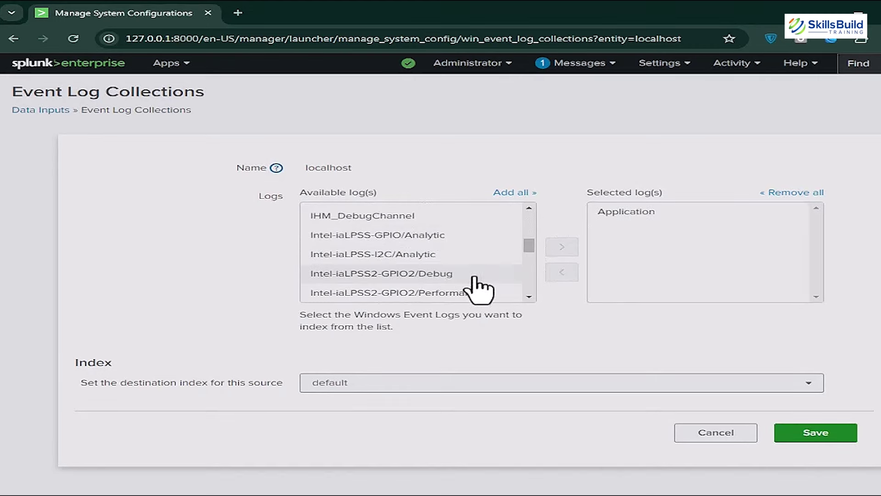
pyautogui.scroll(-10, 459, 282)
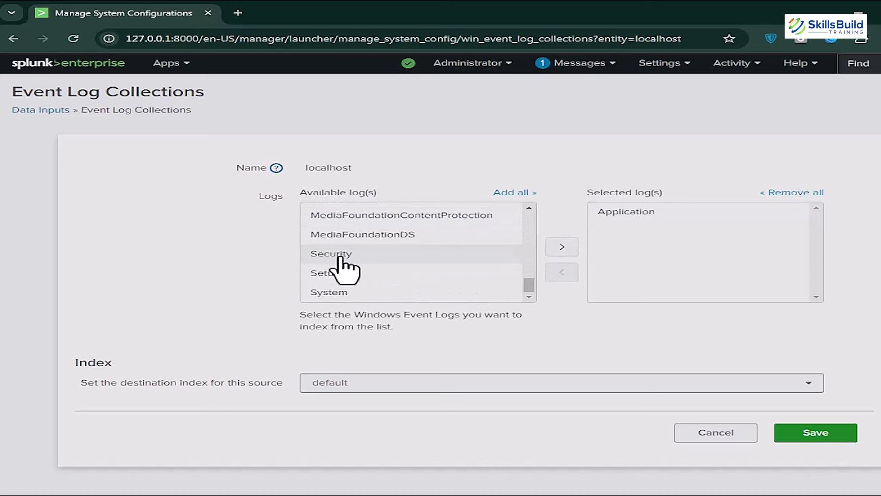
pyautogui.click(337, 254)
pyautogui.click(562, 248)
pyautogui.click(367, 294)
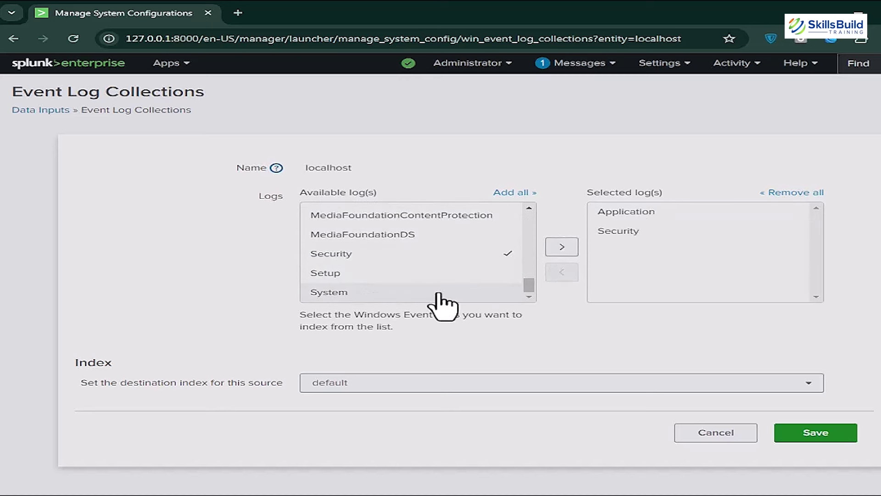
pyautogui.click(563, 248)
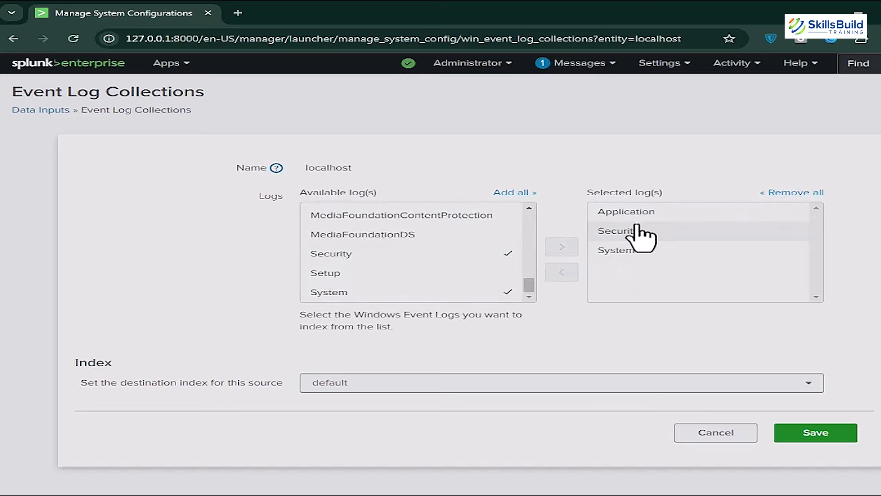
pyautogui.moveTo(630, 231); pyautogui.dragTo(617, 251)
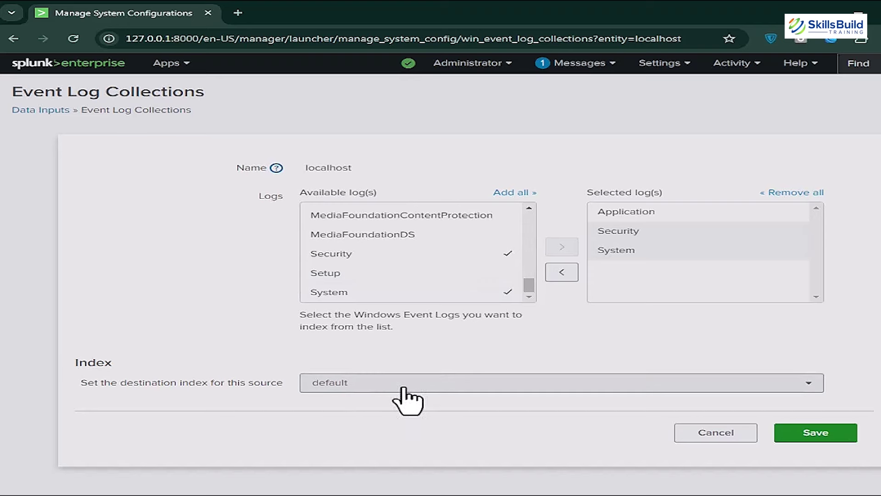
# Step: Keep default as the destination index, save the collection settings, and acknowledge
pyautogui.click(374, 386)
pyautogui.click(454, 387)
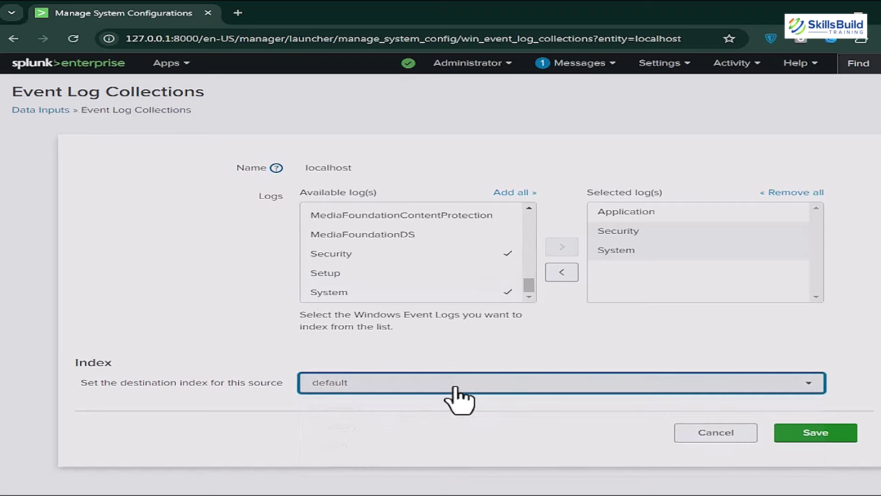
pyautogui.click(815, 436)
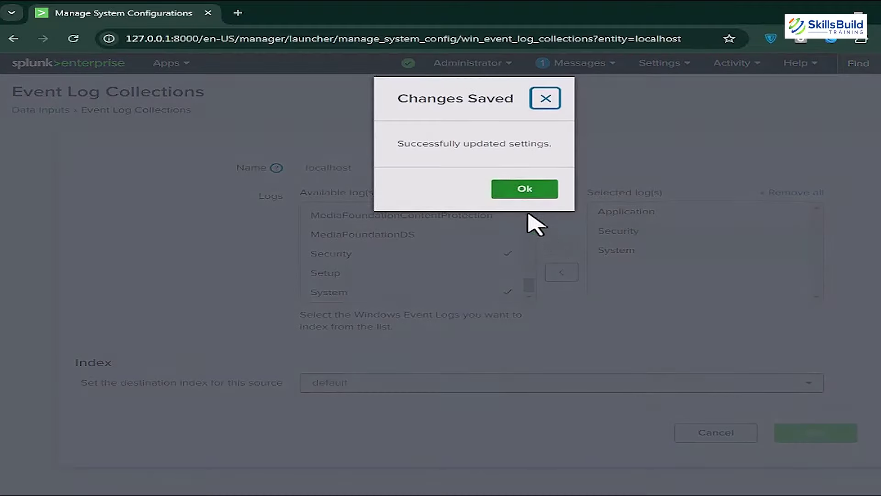
pyautogui.click(526, 191)
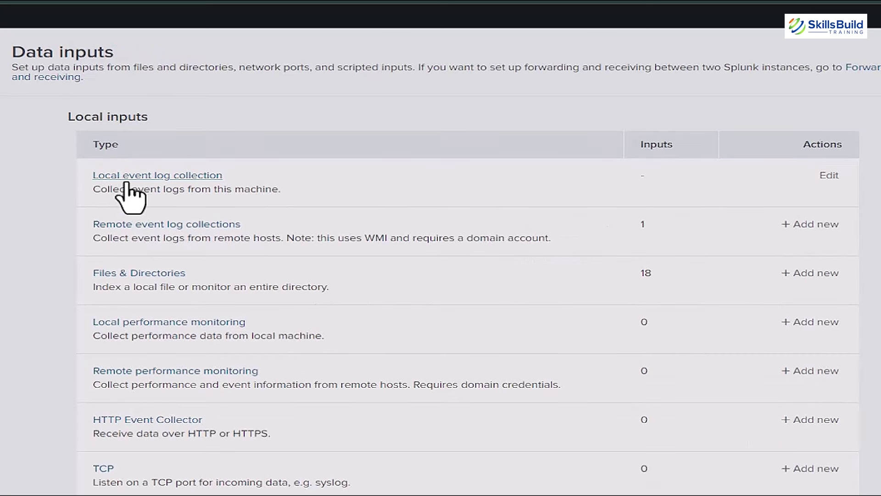
# Step: Review the enabled localhost collection of Application, Security and System event logs
pyautogui.scroll(-2, 179, 221)
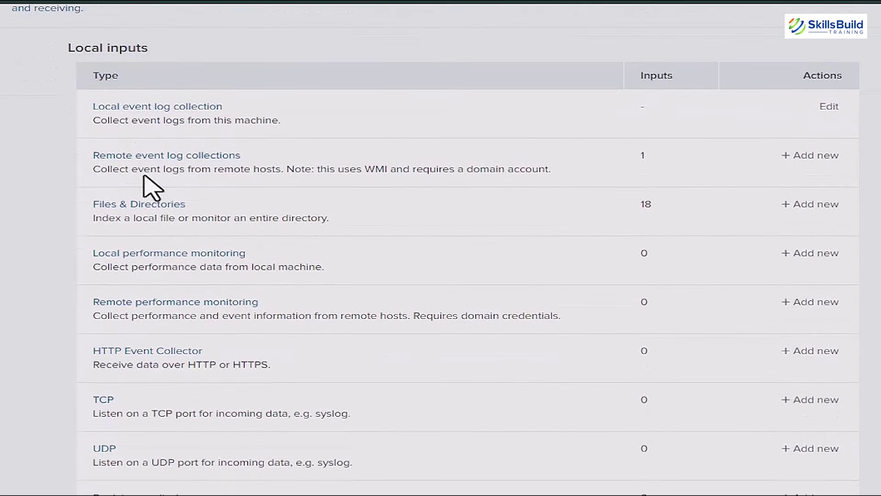
pyautogui.click(212, 160)
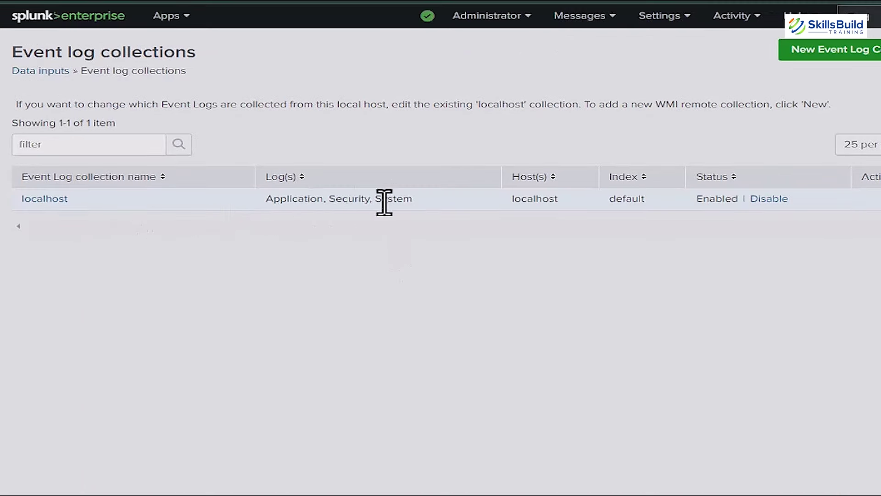
pyautogui.moveTo(271, 202); pyautogui.dragTo(429, 228)
pyautogui.click(429, 228)
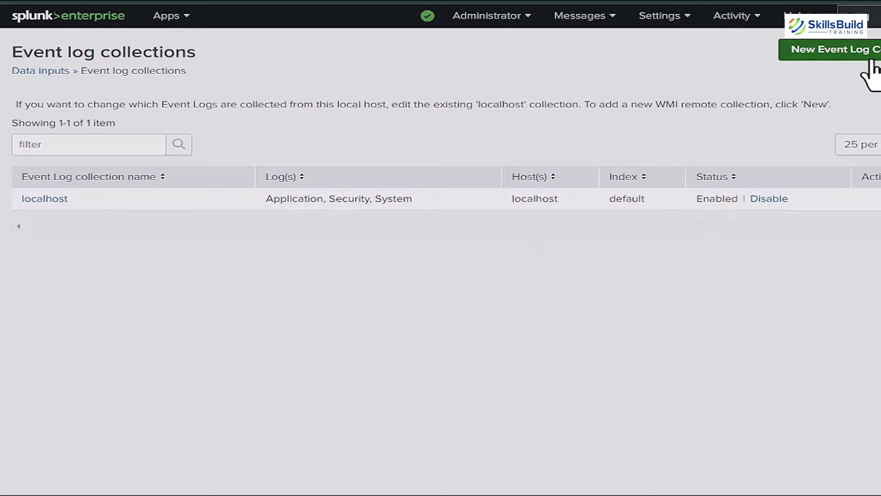
pyautogui.click(131, 146)
pyautogui.click(184, 144)
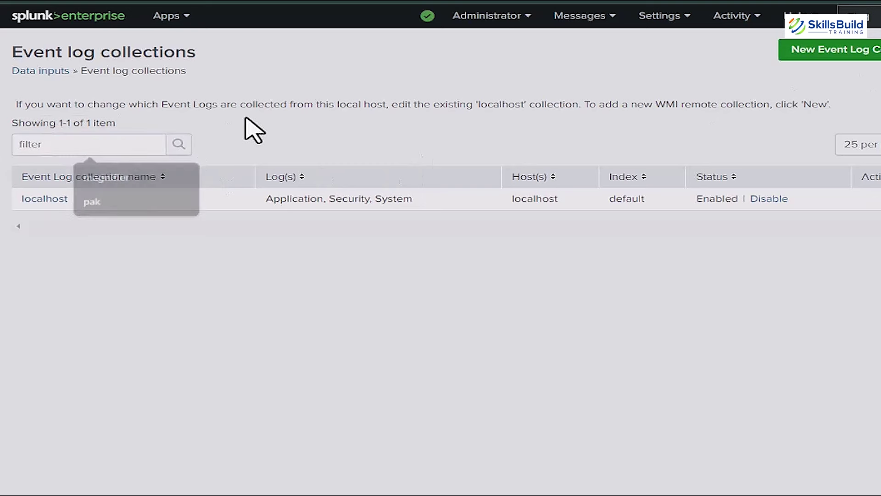
pyautogui.click(171, 23)
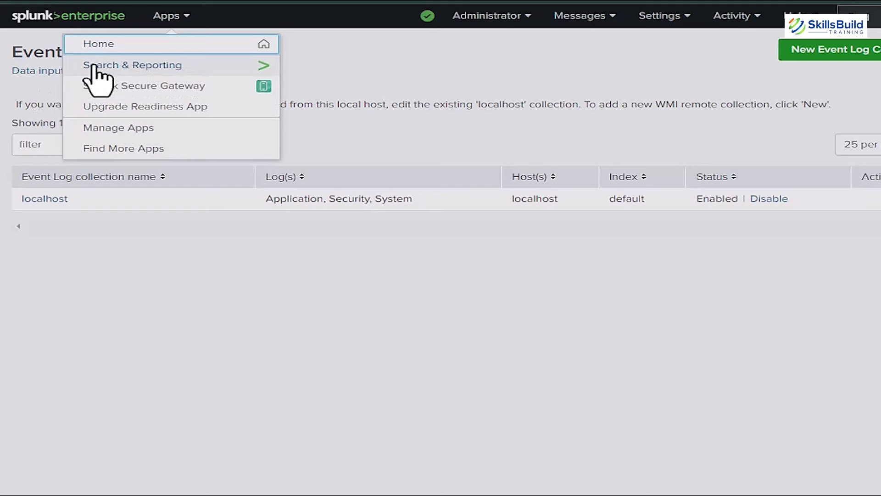
# Step: In Search & Reporting, run a search for * over the last 24 hours
pyautogui.click(140, 69)
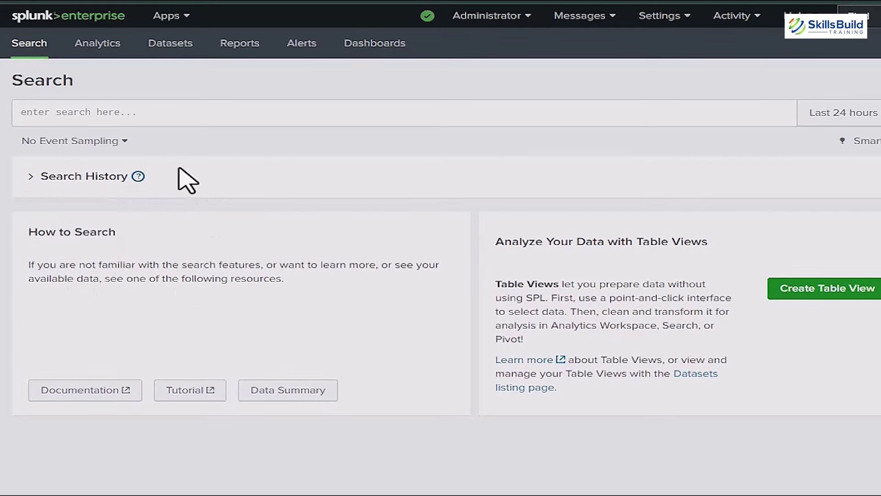
pyautogui.click(62, 113)
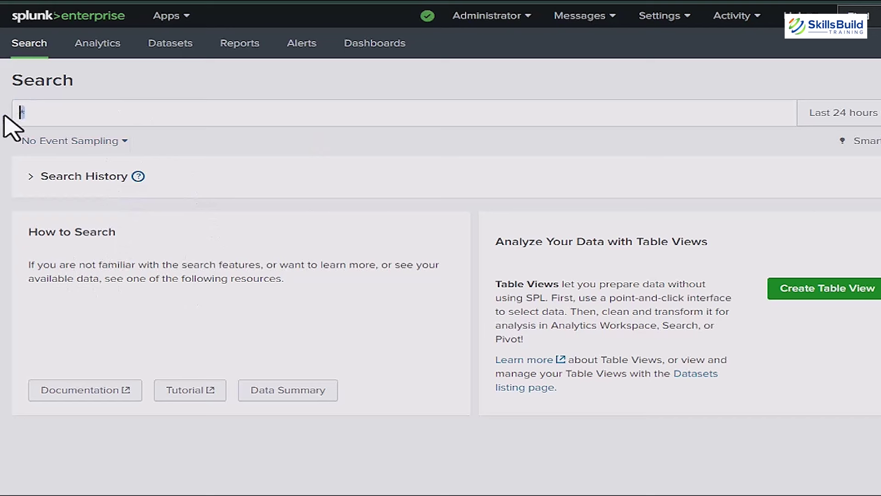
pyautogui.write('*')
pyautogui.click(51, 113)
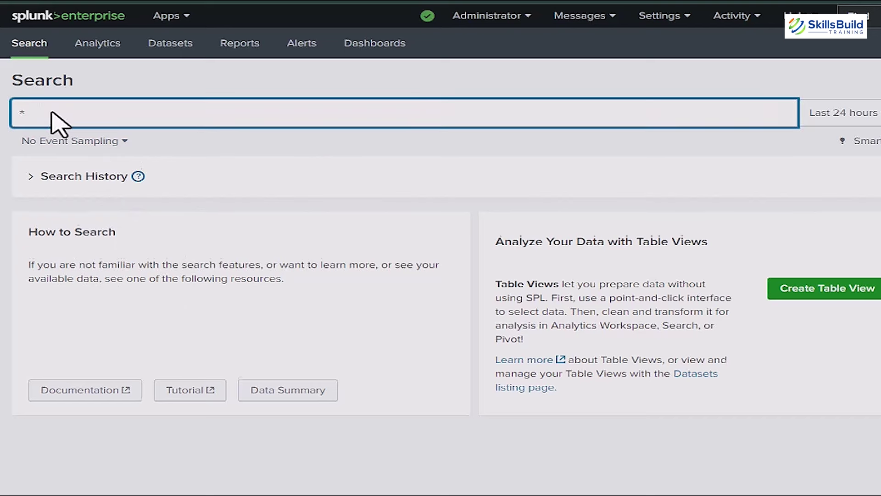
pyautogui.press('Return')
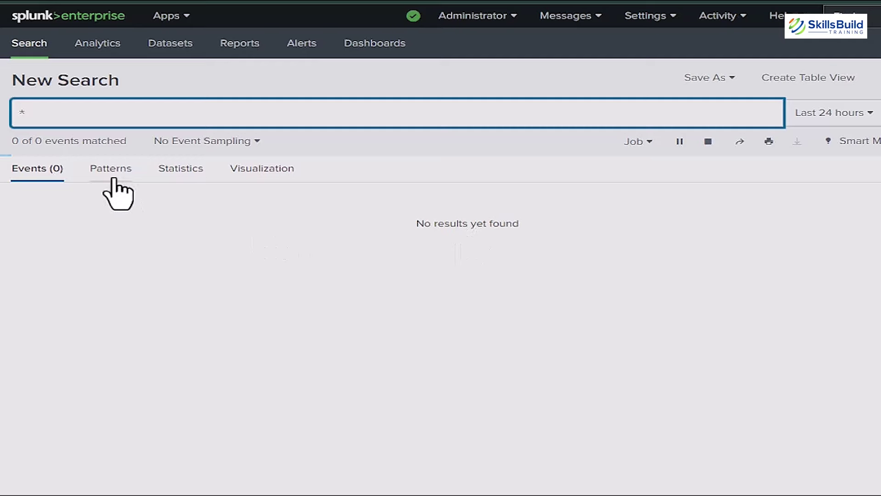
# Step: Look through the Patterns, Statistics and Visualization results for the search
pyautogui.click(111, 174)
pyautogui.click(176, 171)
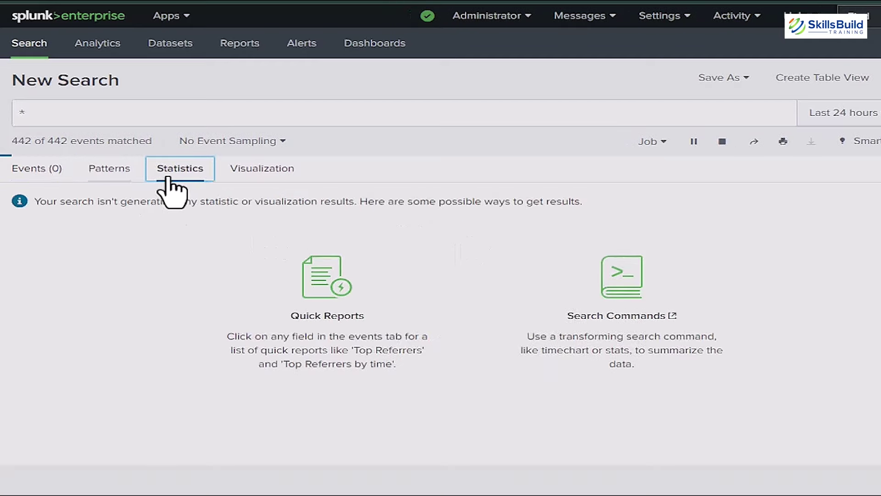
pyautogui.click(257, 175)
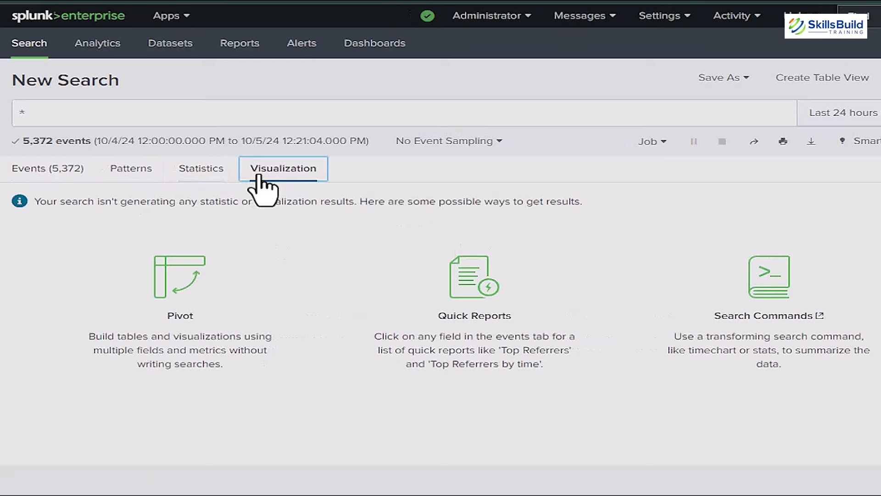
# Step: Return to the event list and review the 5,372-event count and 20 Per Page options
pyautogui.click(49, 177)
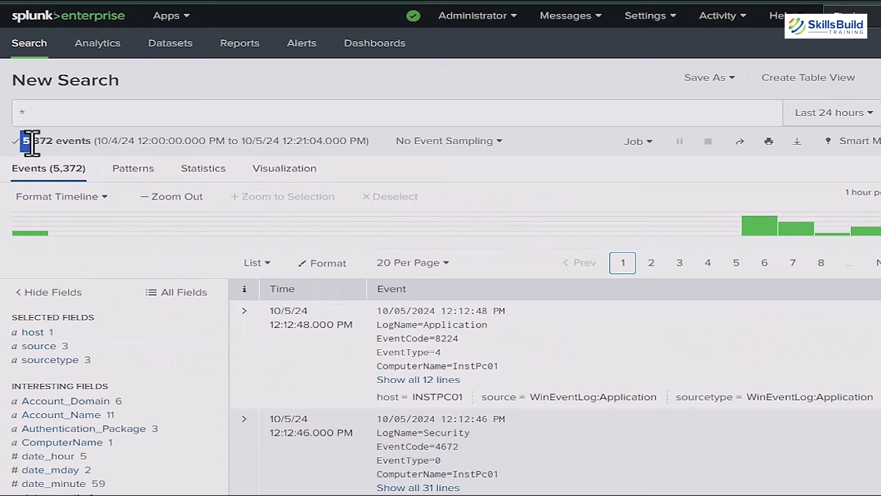
pyautogui.moveTo(32, 143); pyautogui.dragTo(94, 143)
pyautogui.scroll(-2, 427, 338)
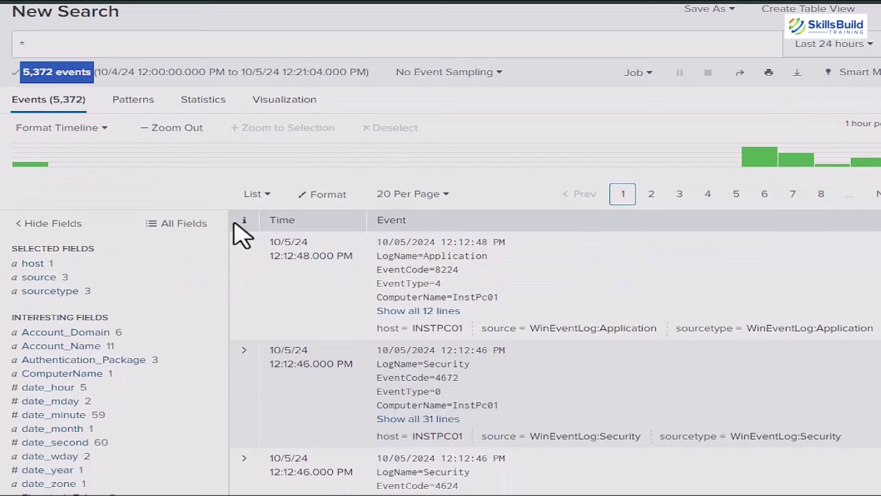
pyautogui.click(234, 223)
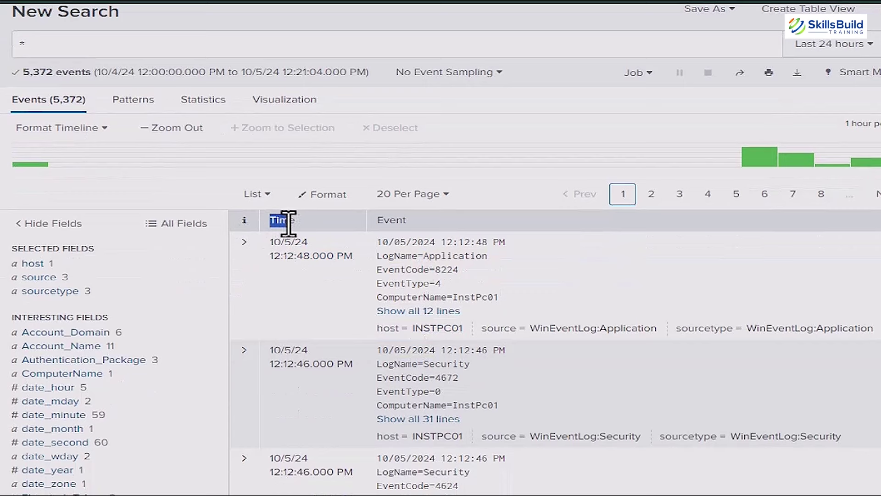
pyautogui.moveTo(353, 223); pyautogui.dragTo(439, 214)
pyautogui.click(440, 214)
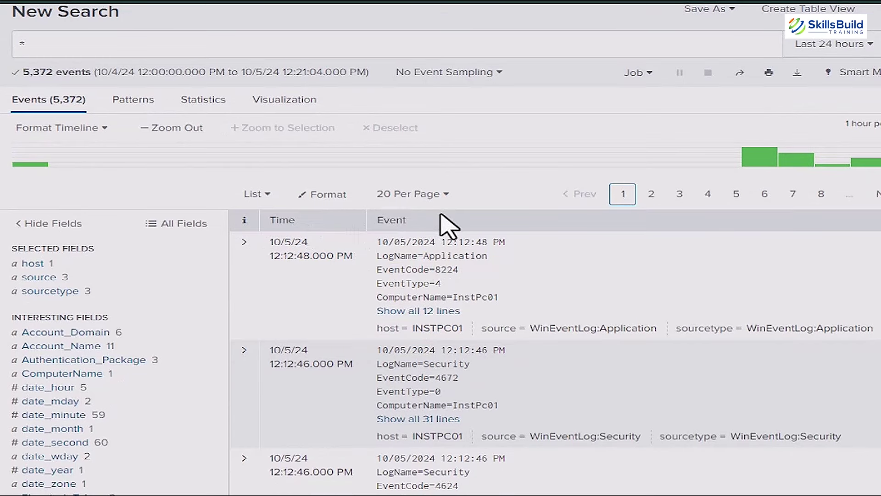
pyautogui.click(444, 201)
pyautogui.click(444, 202)
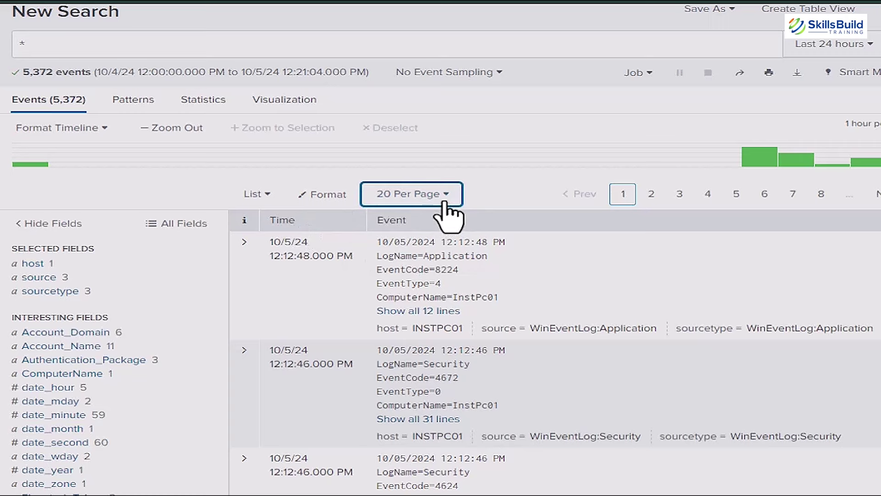
# Step: Switch the results display between Table and List layouts, ending on Table
pyautogui.click(264, 198)
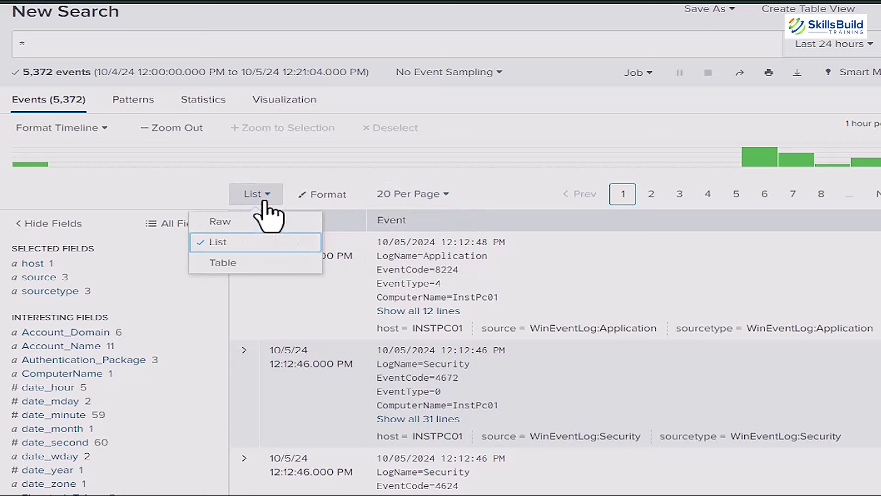
pyautogui.click(253, 271)
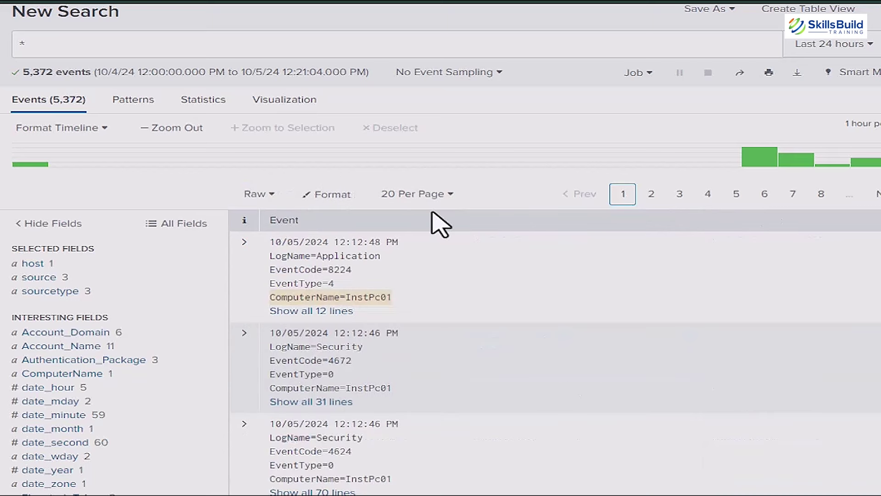
pyautogui.click(428, 195)
pyautogui.click(427, 195)
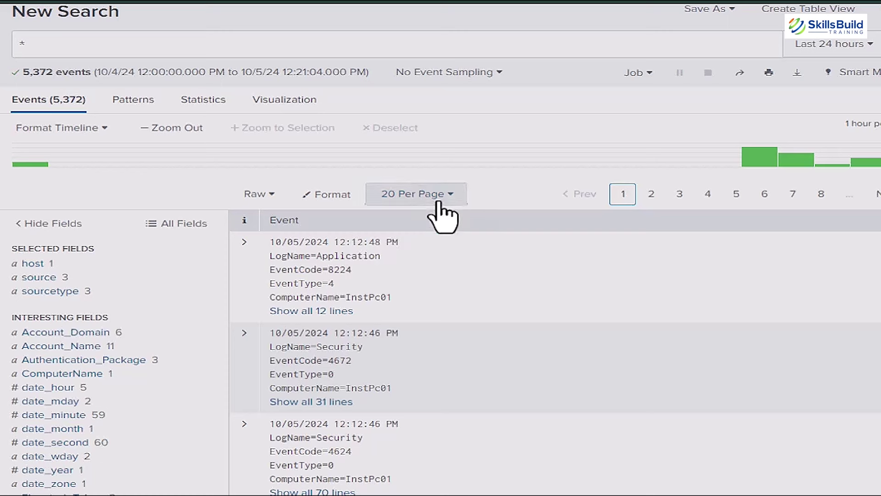
pyautogui.click(260, 194)
pyautogui.click(257, 242)
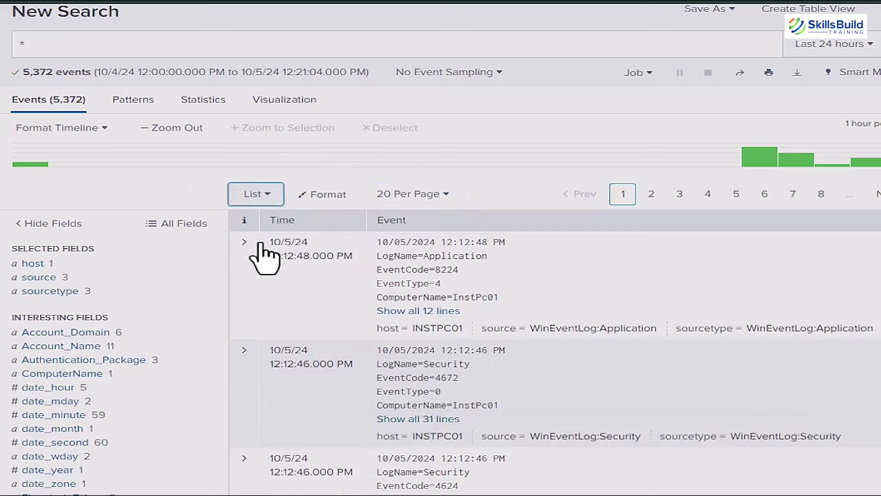
pyautogui.click(264, 198)
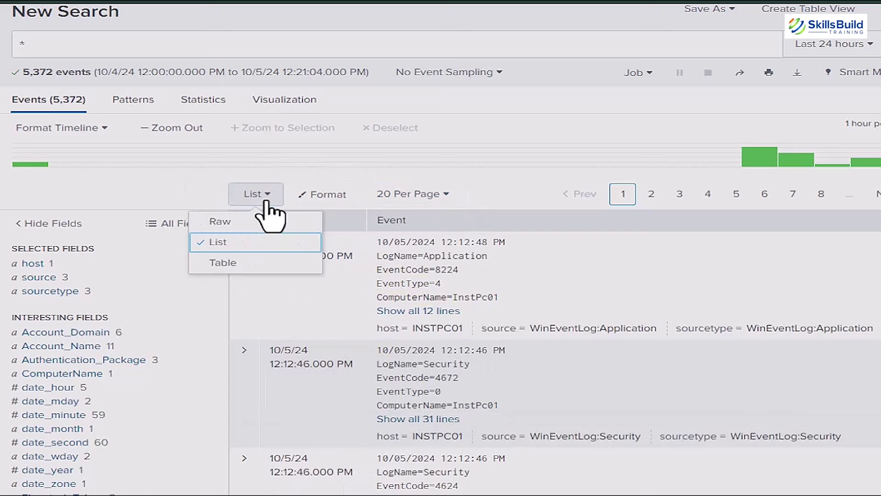
pyautogui.click(263, 260)
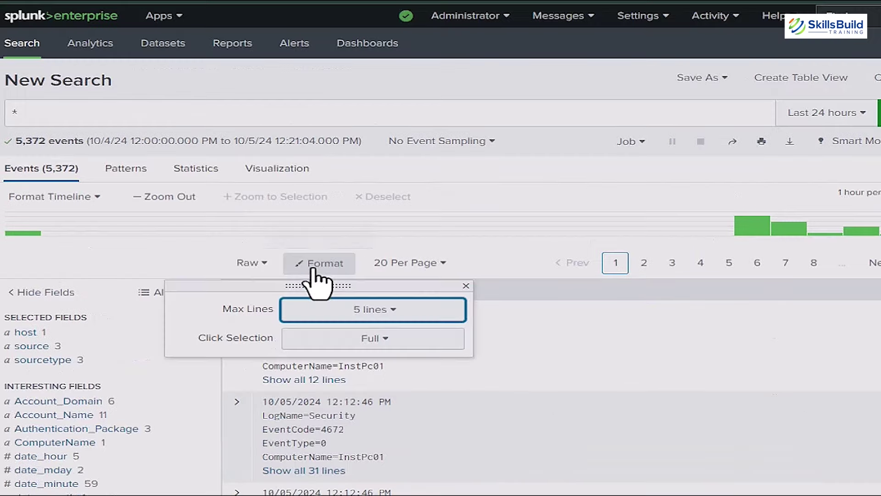
# Step: Keep max lines at 5, set Click Selection to Inner, and widen the timeline to October 2024
pyautogui.click(395, 316)
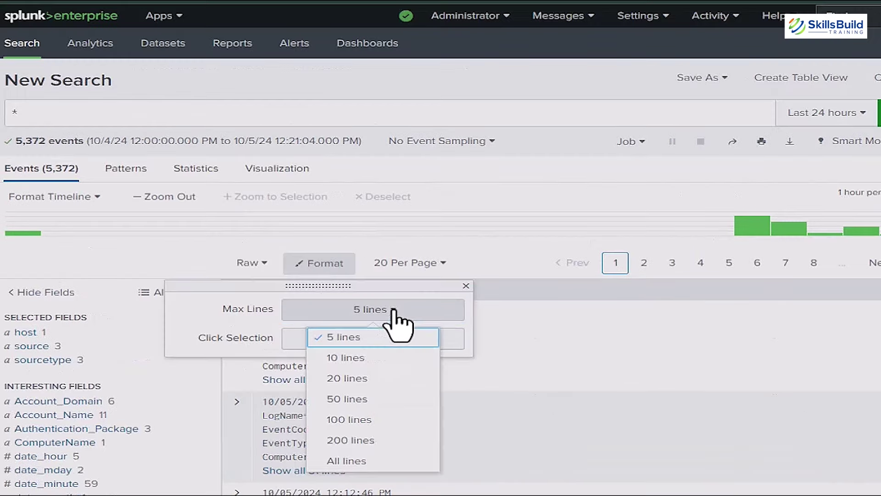
pyautogui.click(397, 321)
pyautogui.click(391, 338)
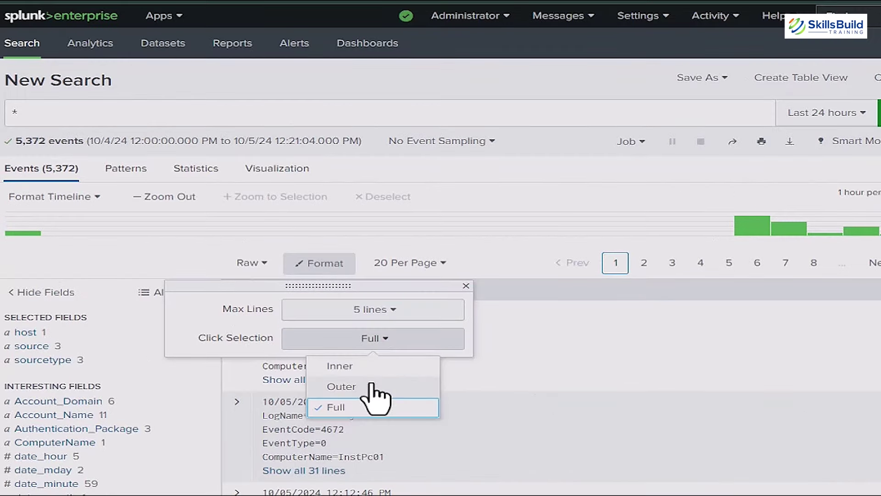
pyautogui.click(371, 367)
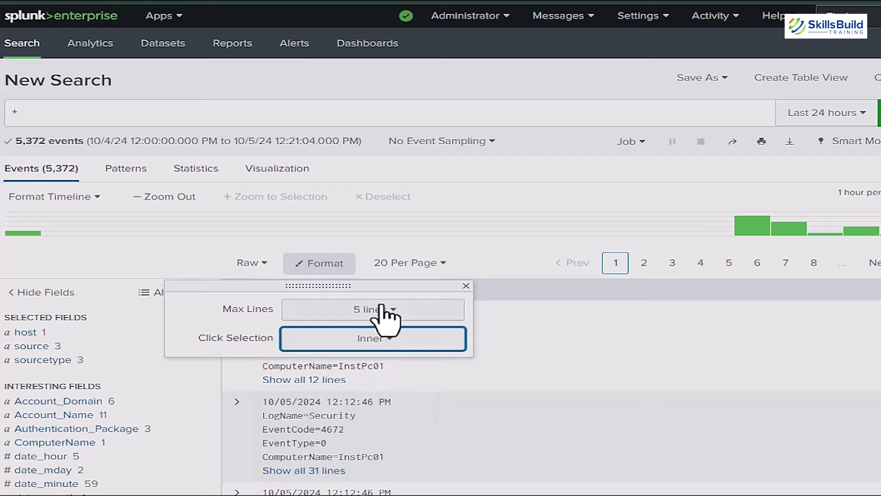
pyautogui.click(629, 368)
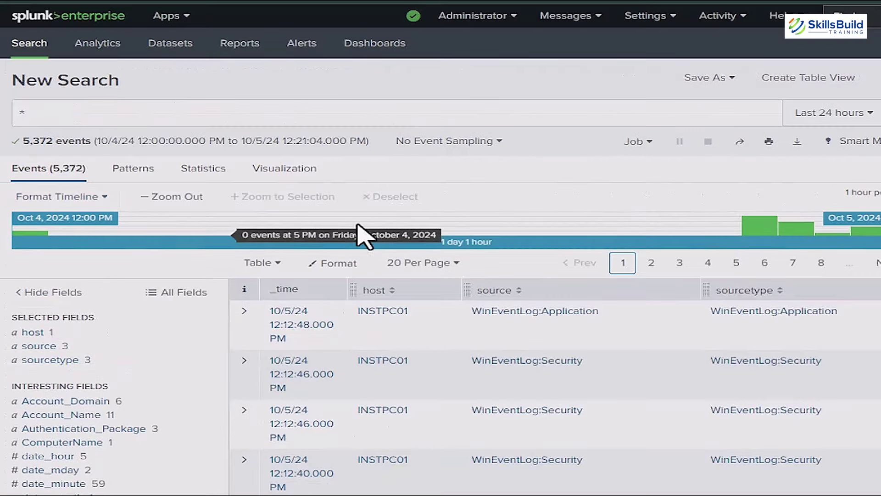
pyautogui.click(172, 197)
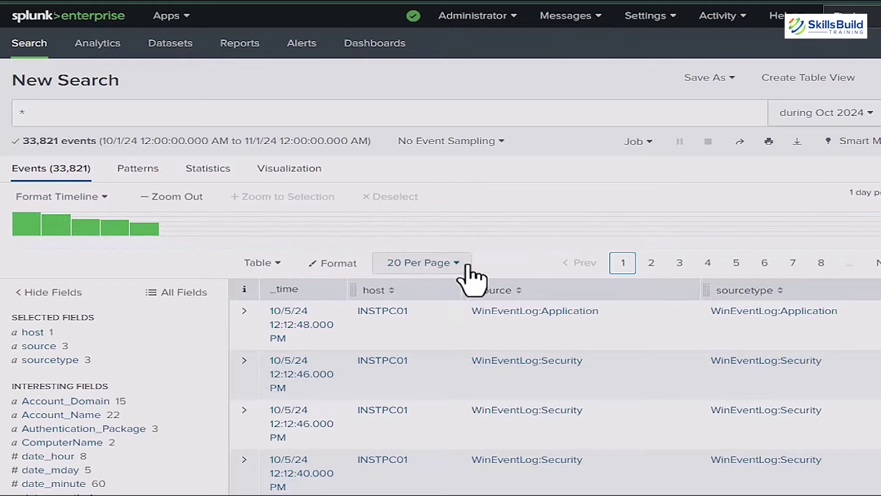
# Step: From All Fields, add Account_Domain and Account_Name to the selected fields
pyautogui.scroll(-3, 39, 356)
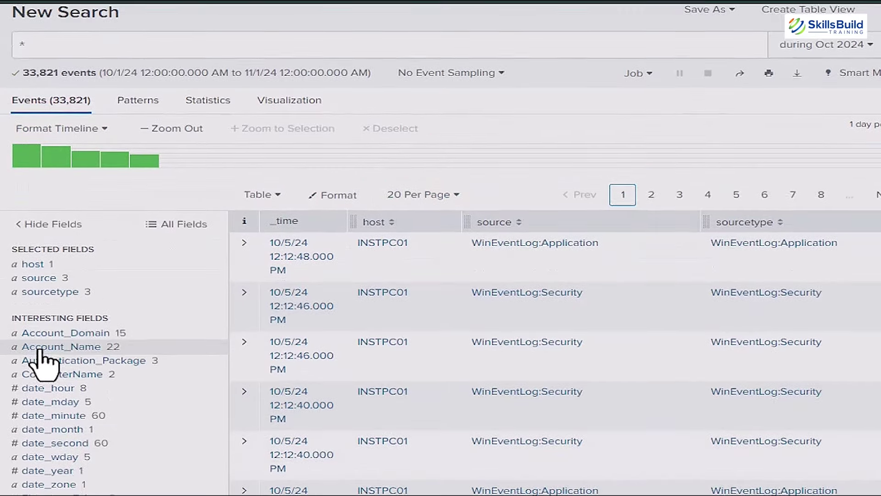
pyautogui.scroll(-3, 44, 358)
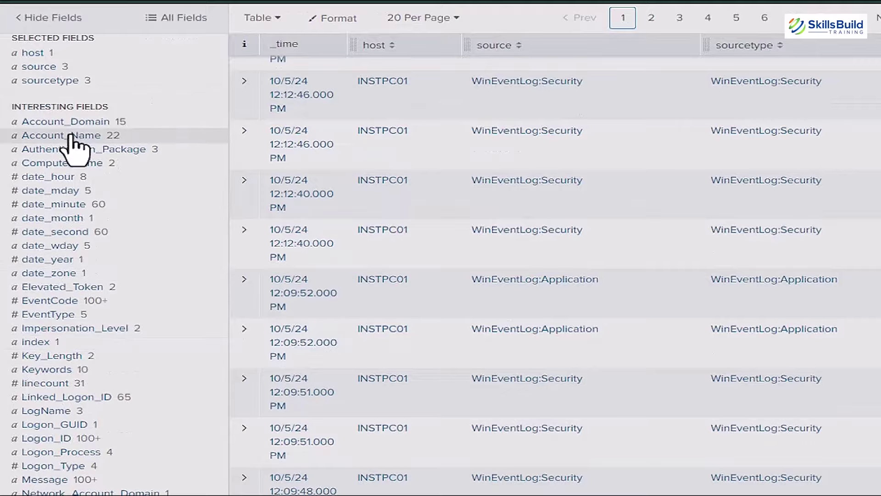
pyautogui.scroll(-6, 77, 416)
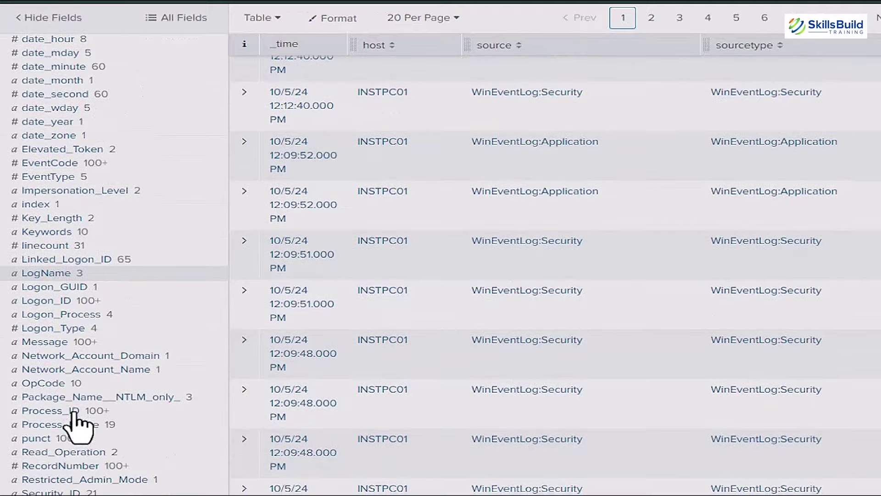
pyautogui.scroll(-5, 74, 413)
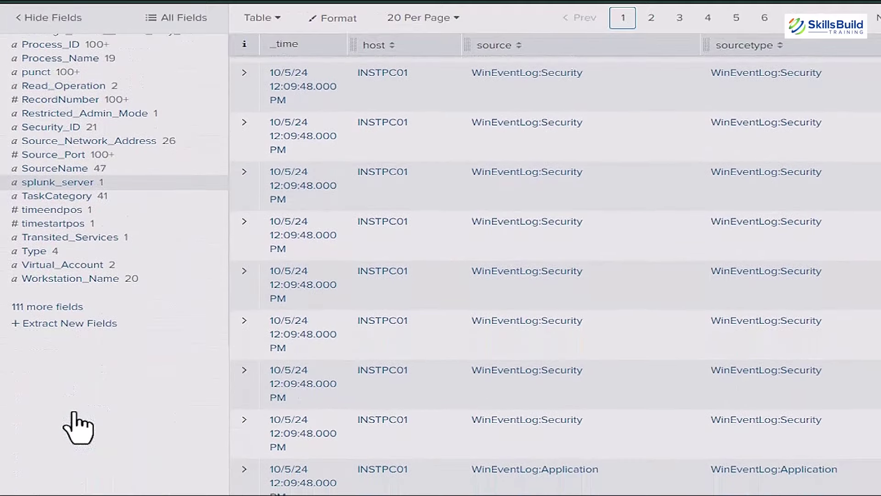
pyautogui.scroll(14, 83, 424)
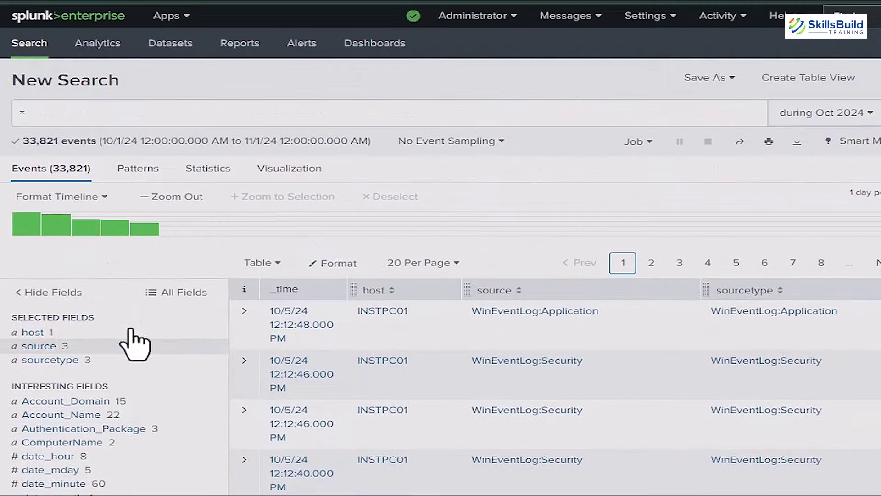
pyautogui.click(178, 294)
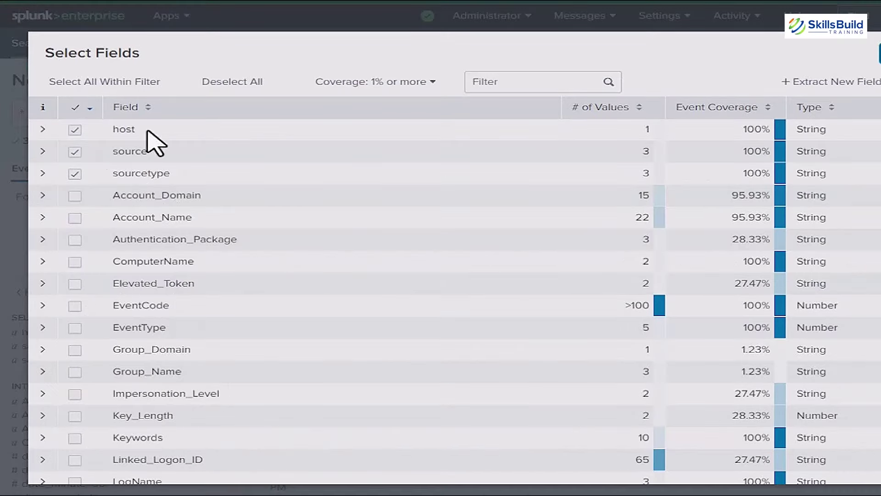
pyautogui.click(74, 197)
pyautogui.click(75, 218)
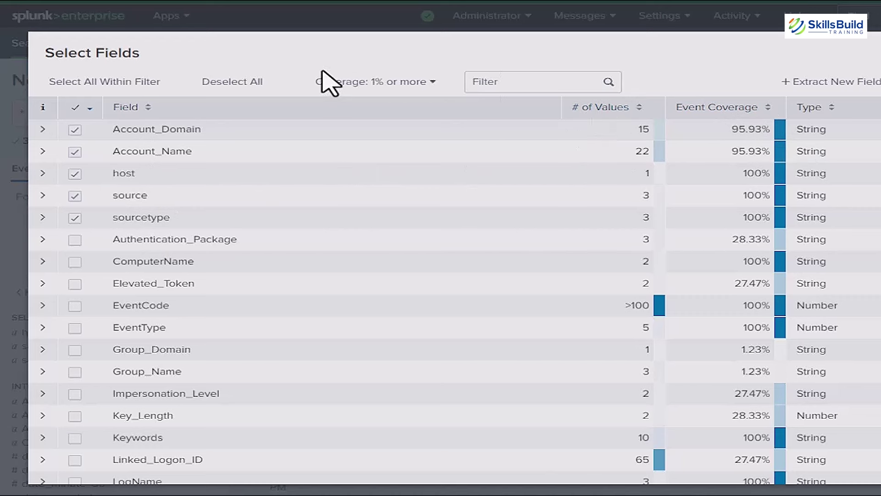
pyautogui.click(475, 82)
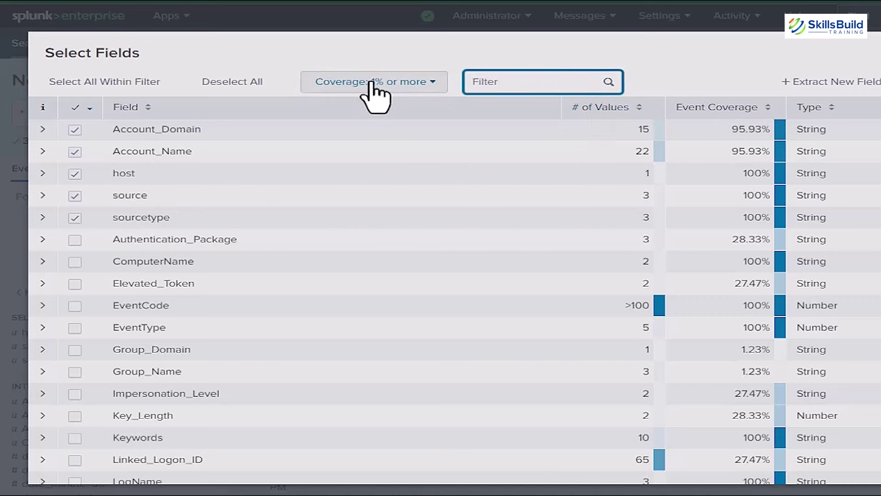
pyautogui.click(410, 83)
pyautogui.click(410, 82)
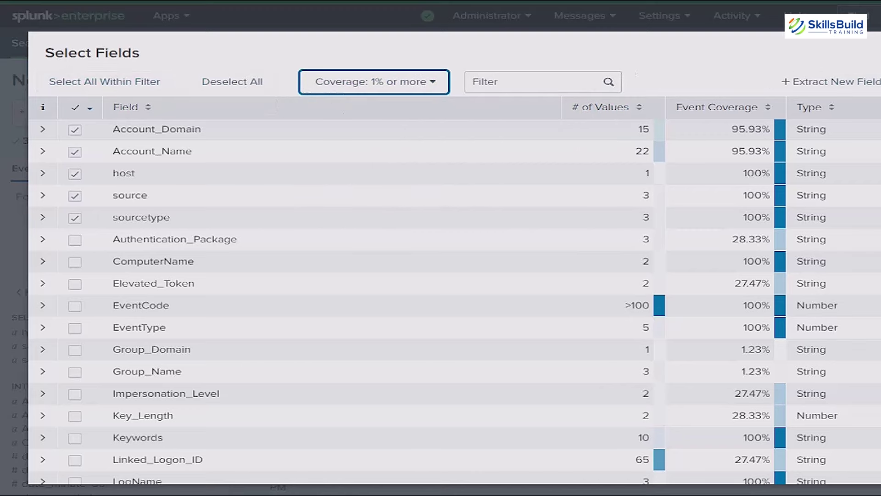
pyautogui.press('Escape')
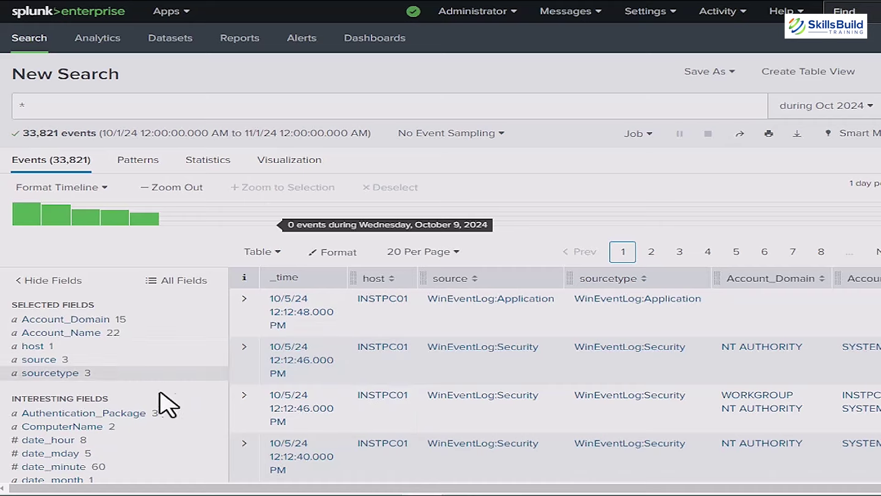
# Step: Open Event Viewer and start clearing the Windows Logs Security log
pyautogui.click(137, 493)
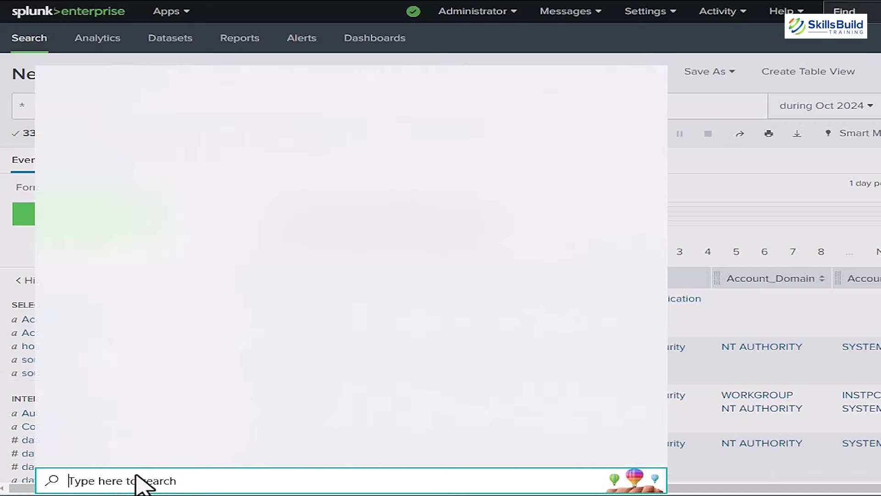
pyautogui.write('even')
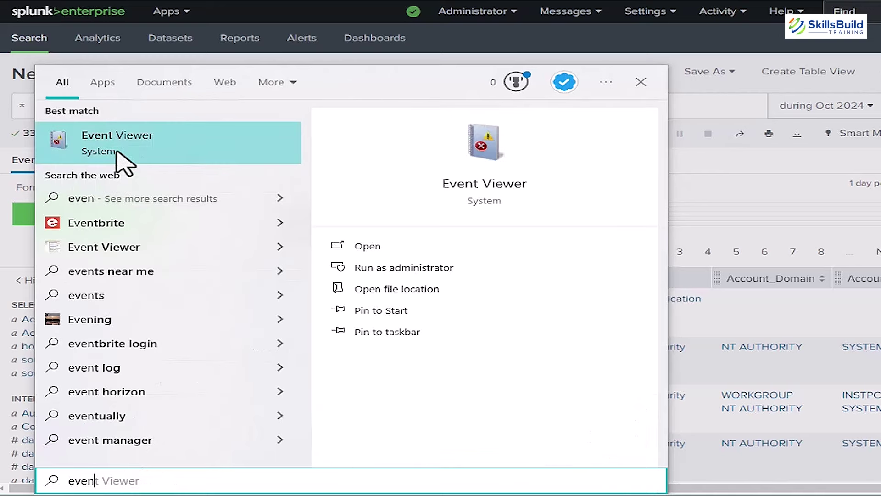
pyautogui.click(363, 248)
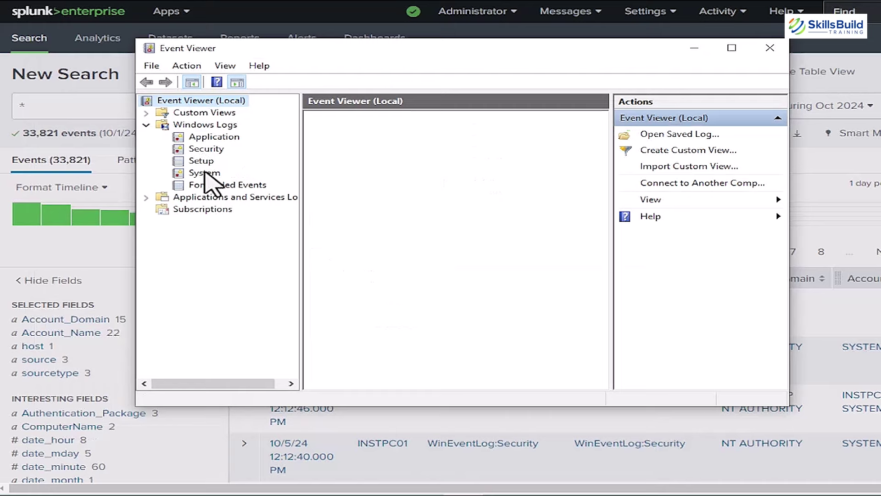
pyautogui.click(205, 173)
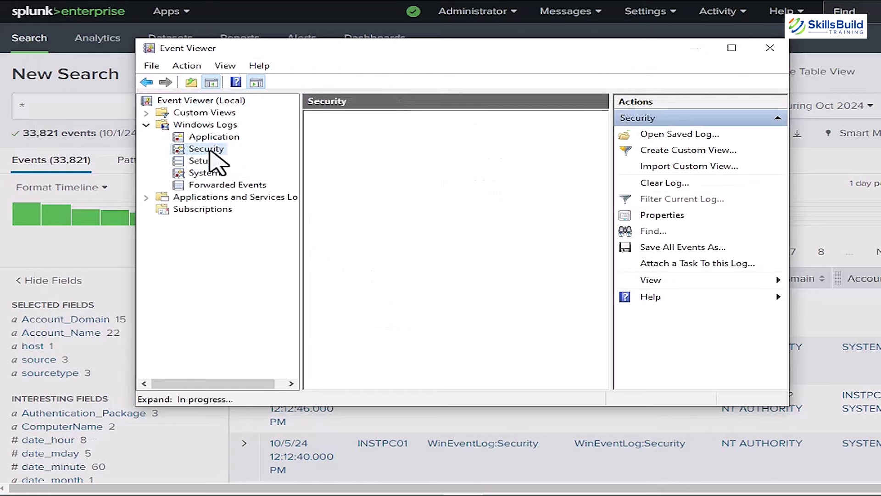
pyautogui.click(215, 149)
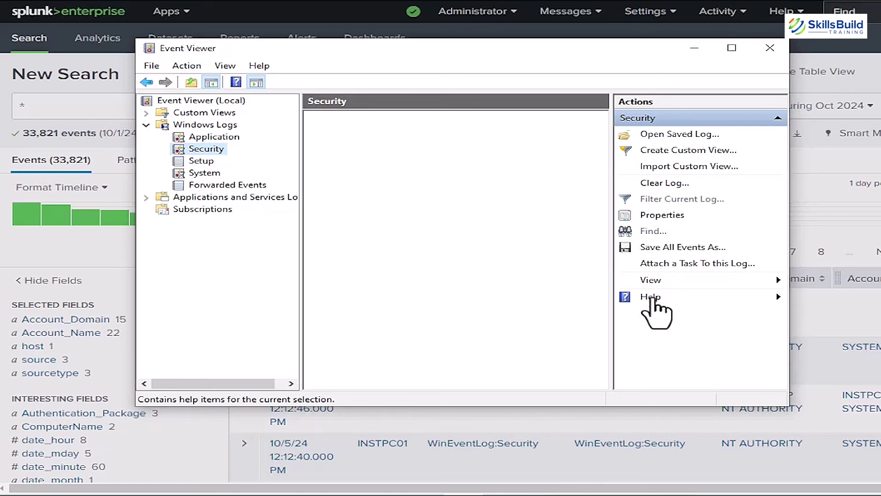
pyautogui.rightClick(210, 154)
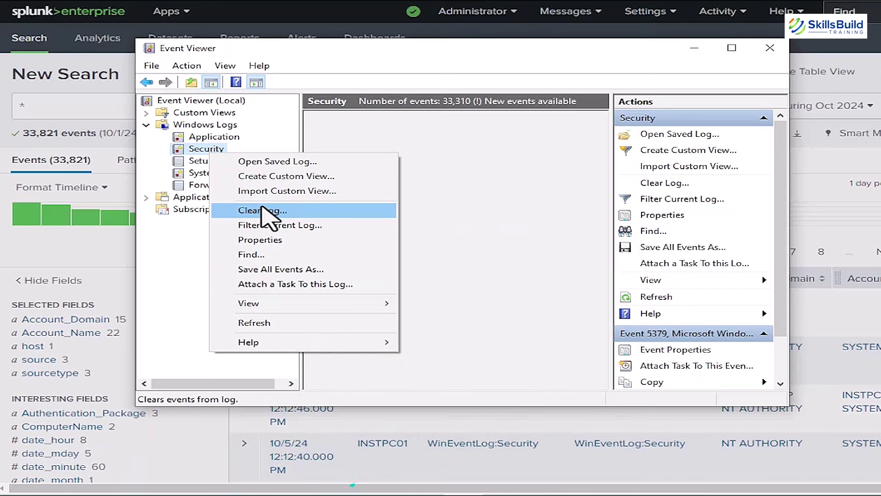
pyautogui.click(269, 210)
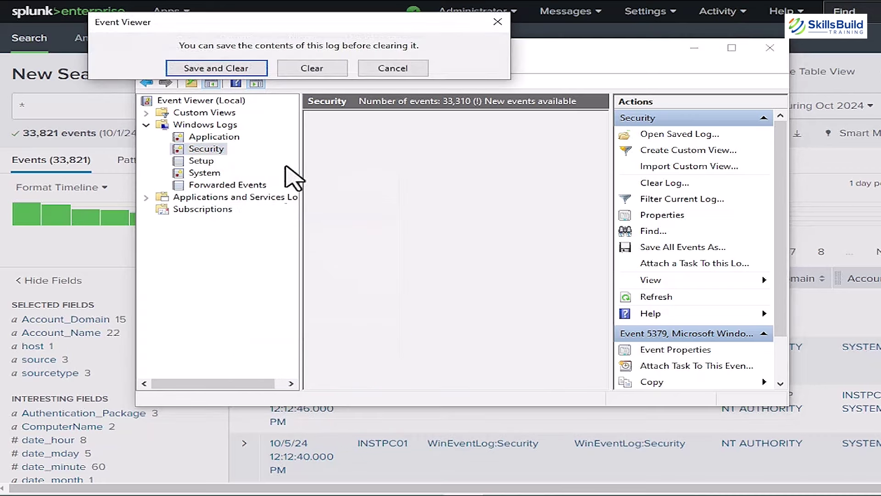
pyautogui.moveTo(246, 29); pyautogui.dragTo(274, 114)
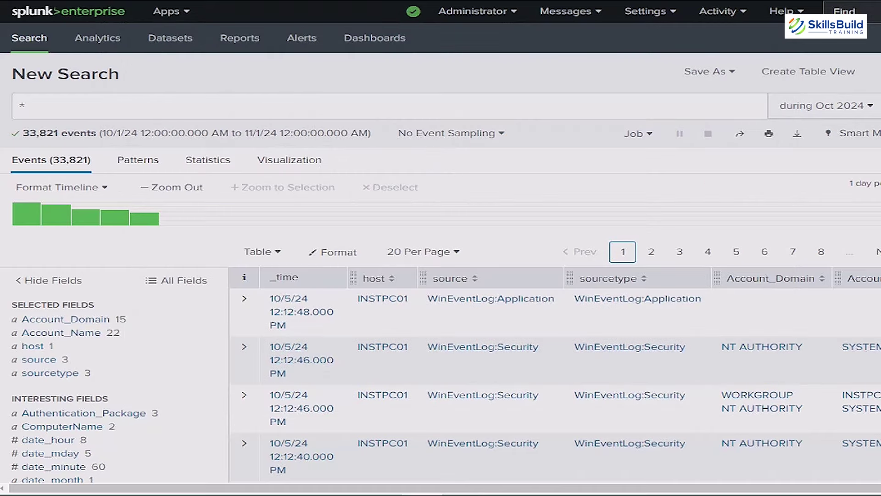
# Step: Show results as a list and narrow the search to EventCode 4672
pyautogui.click(277, 253)
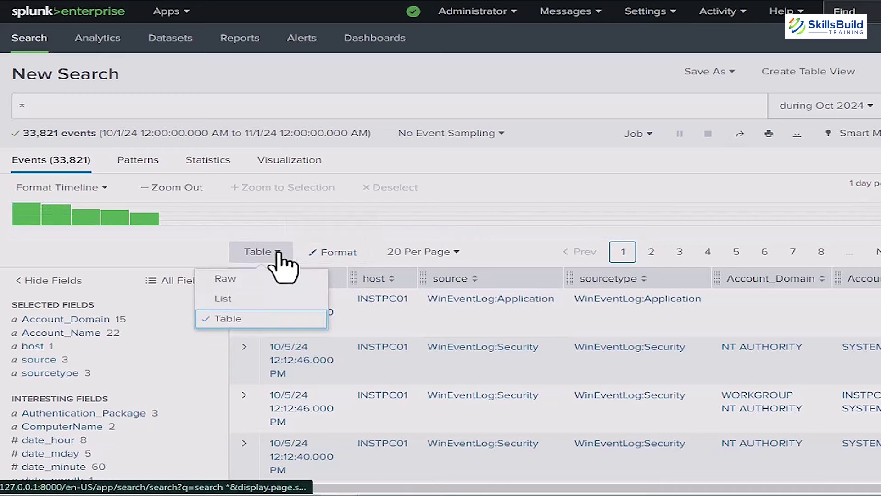
pyautogui.click(257, 299)
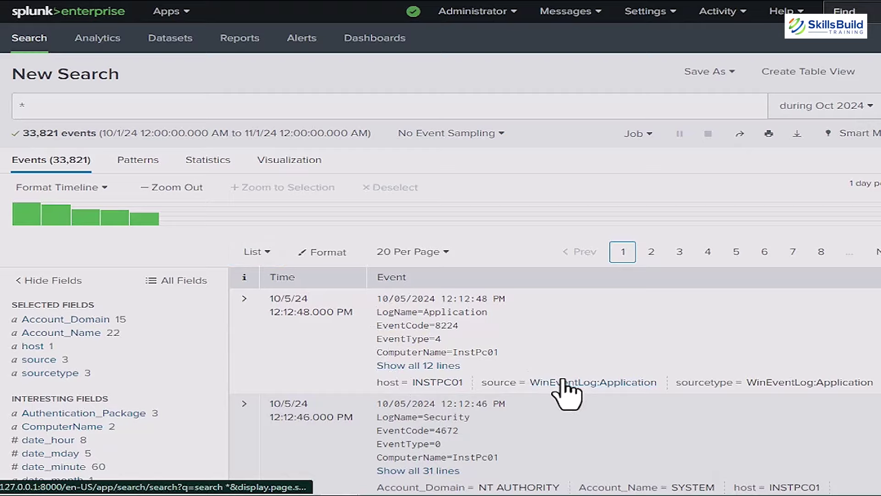
pyautogui.click(528, 384)
pyautogui.scroll(-3, 403, 295)
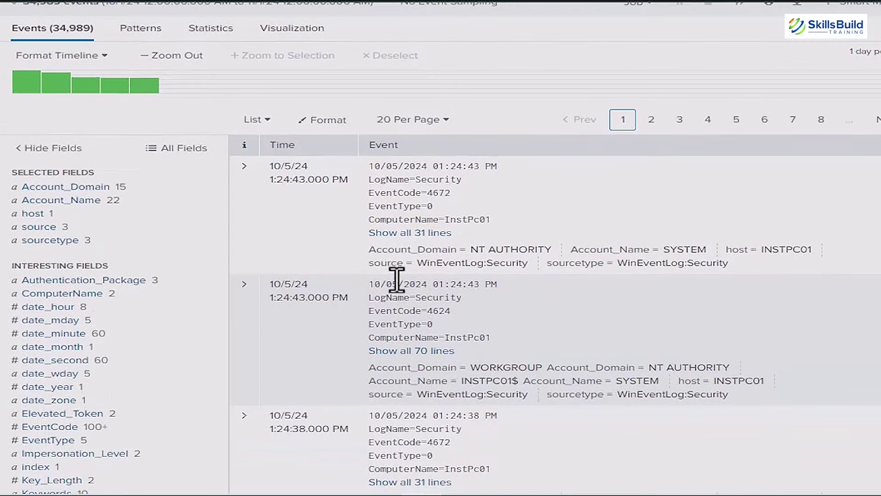
pyautogui.scroll(2, 391, 172)
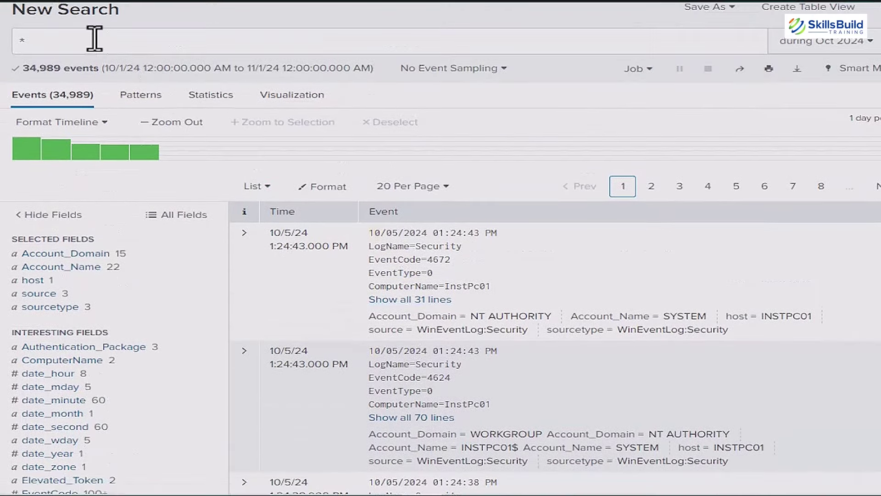
pyautogui.click(70, 44)
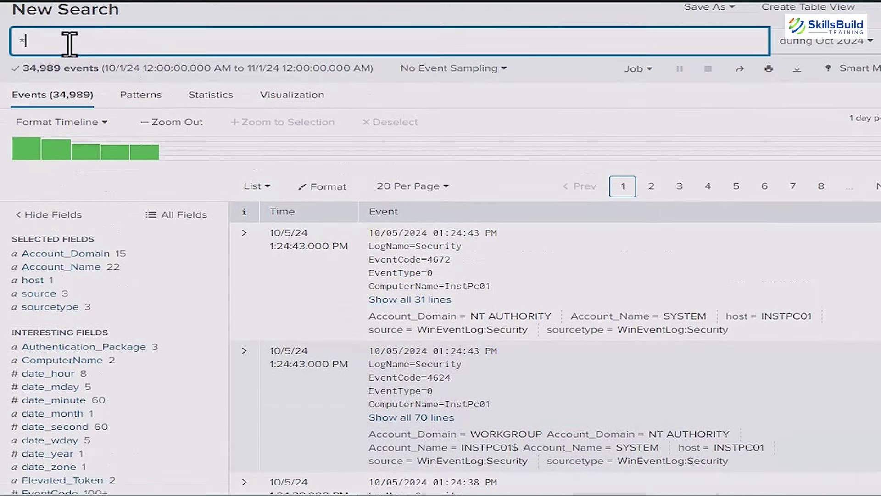
pyautogui.click(389, 262)
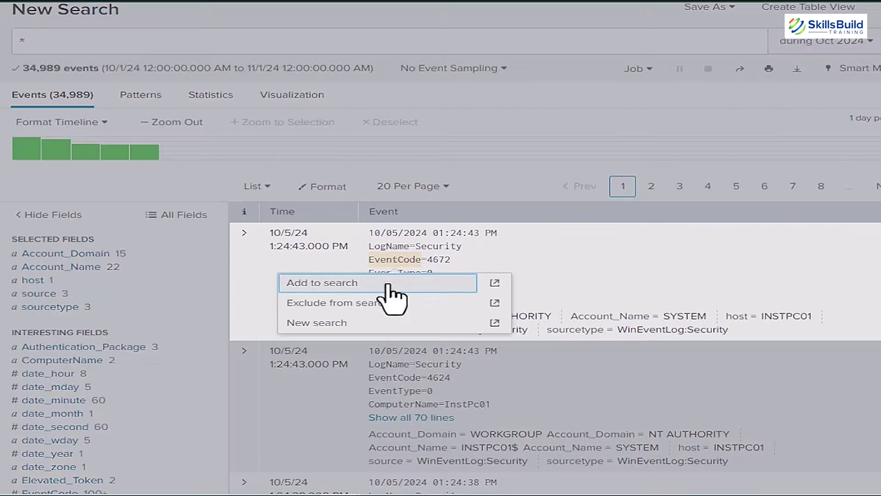
pyautogui.click(344, 287)
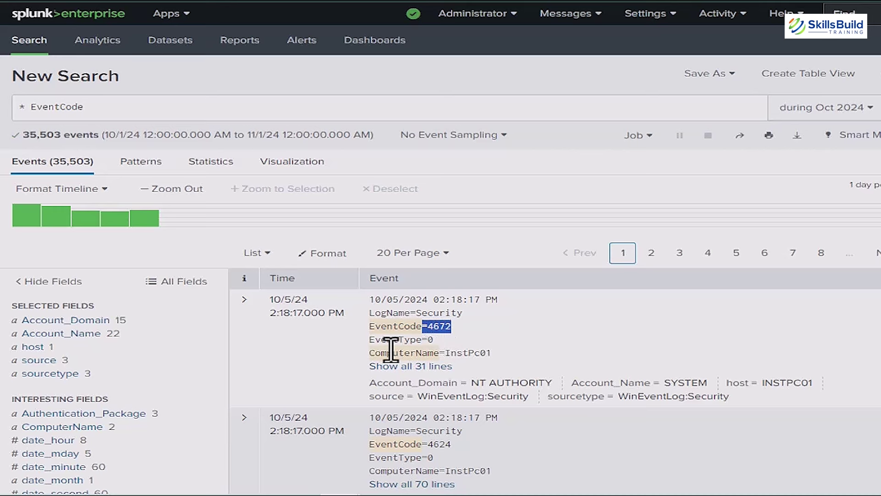
pyautogui.click(105, 114)
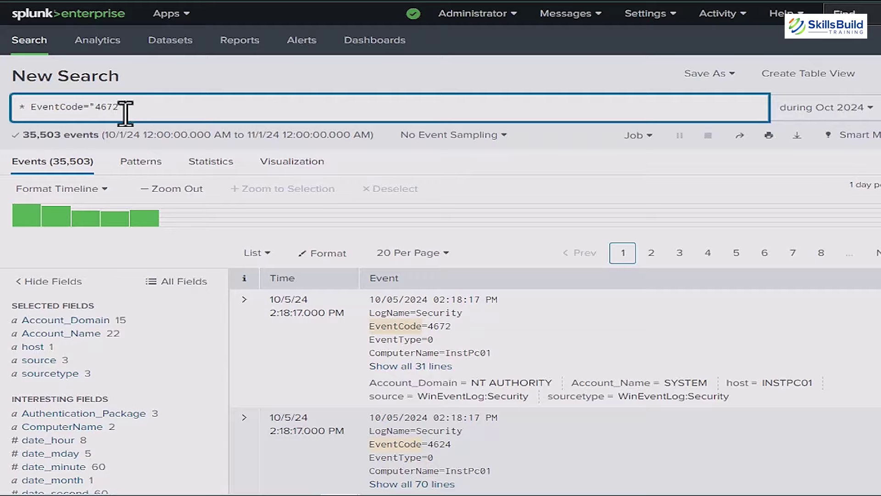
pyautogui.press('Return')
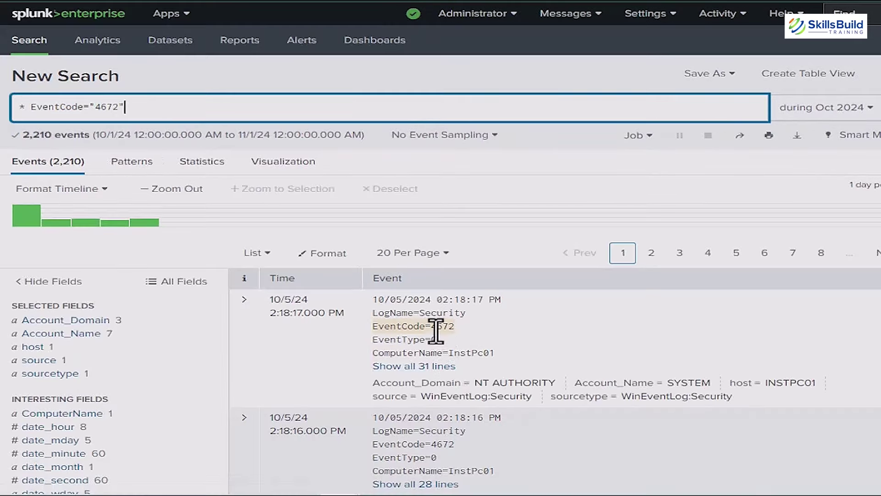
# Step: Add ComputerName="InstPc01" to the search and rerun it
pyautogui.scroll(-8, 439, 354)
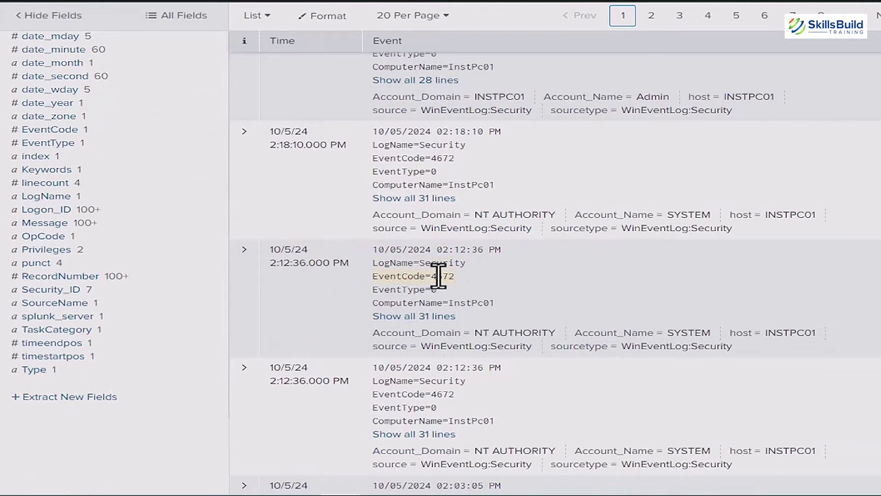
pyautogui.scroll(10, 438, 277)
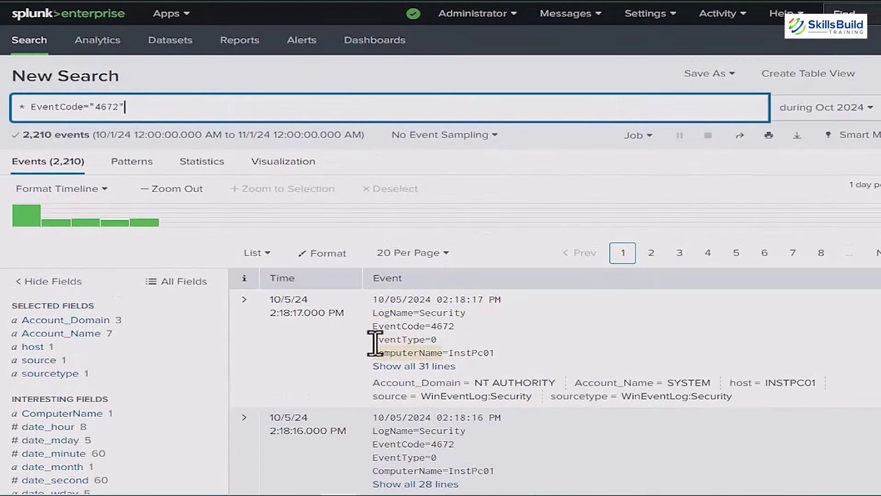
pyautogui.click(403, 352)
pyautogui.click(444, 374)
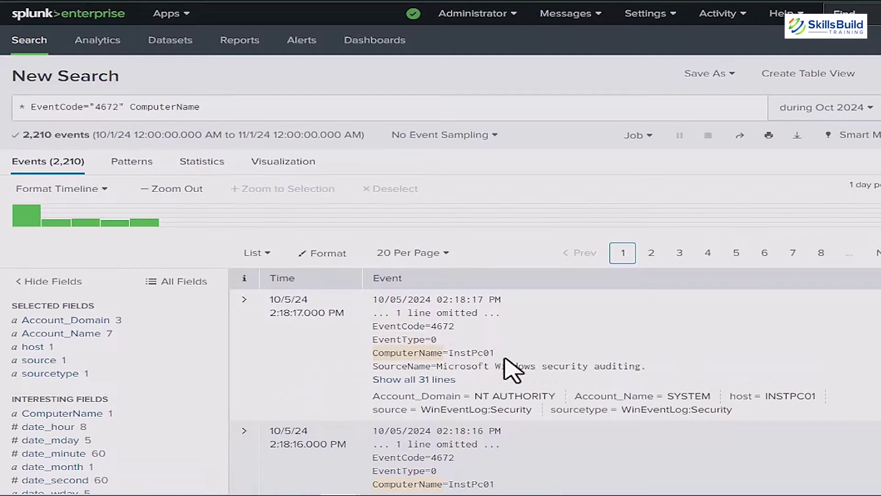
pyautogui.doubleClick(471, 353)
pyautogui.hotkey('ctrl', 'c')
pyautogui.click(203, 107)
pyautogui.write('="')
pyautogui.hotkey('ctrl', 'v')
pyautogui.write('"')
pyautogui.press('Return')
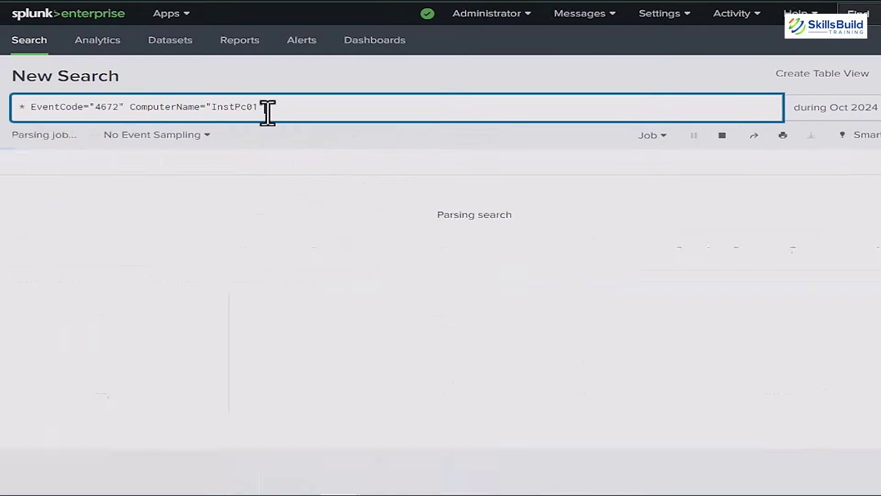
# Step: Add host=INSTPC01, date 10/05/2024 and time 02:18:17 terms, and set the timeline to Full
pyautogui.scroll(-3, 468, 398)
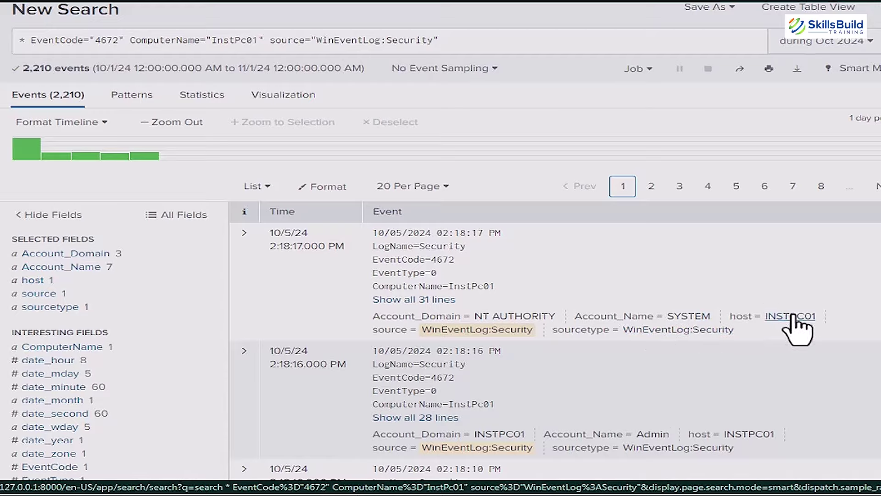
pyautogui.click(791, 316)
pyautogui.click(757, 340)
pyautogui.click(560, 106)
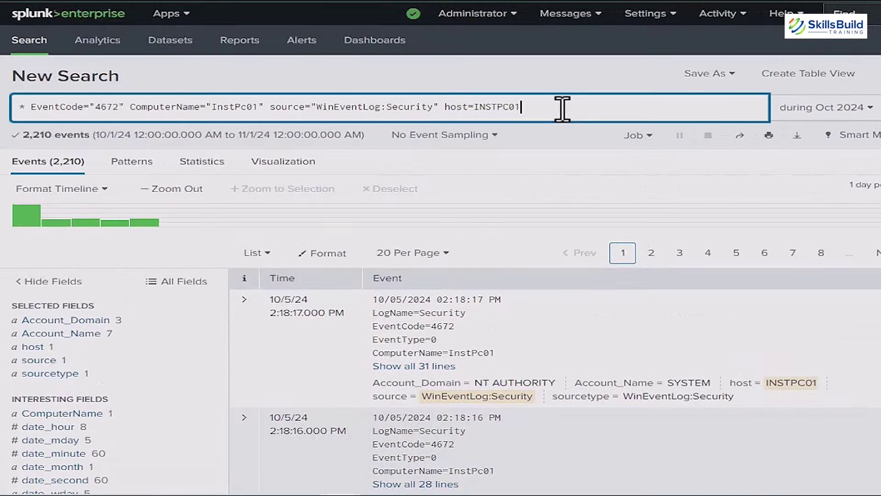
pyautogui.click(406, 301)
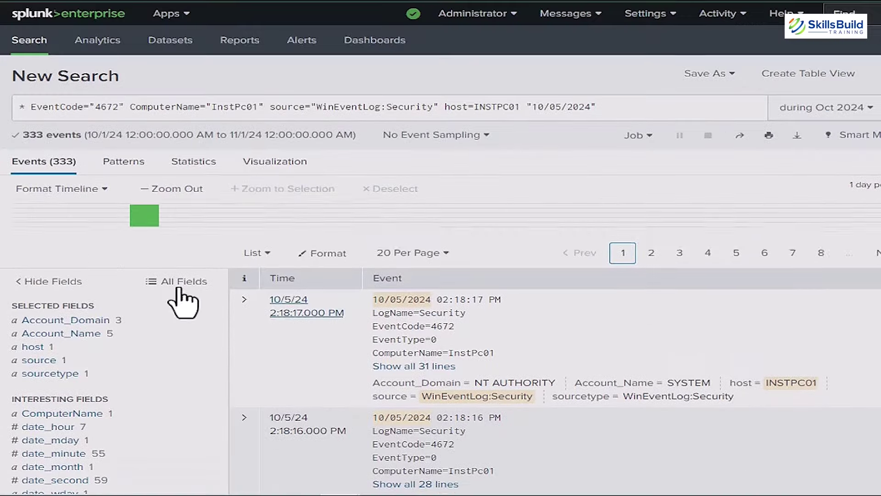
pyautogui.click(459, 299)
pyautogui.click(443, 322)
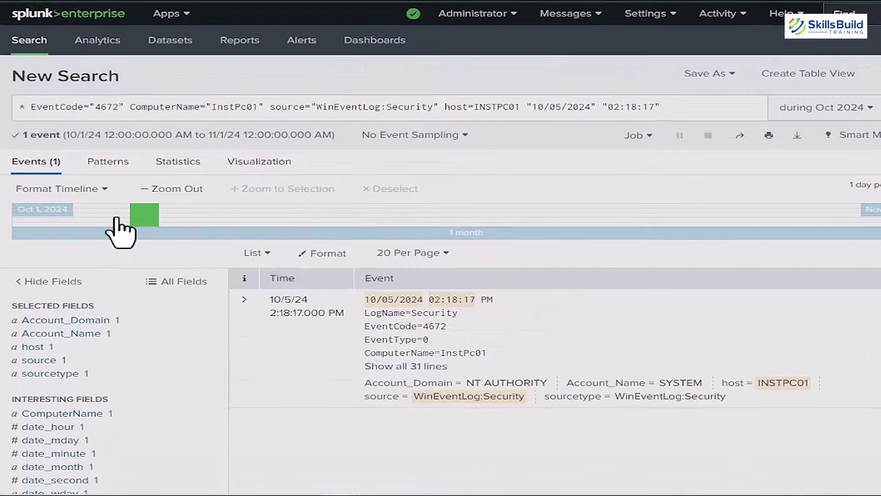
pyautogui.click(92, 189)
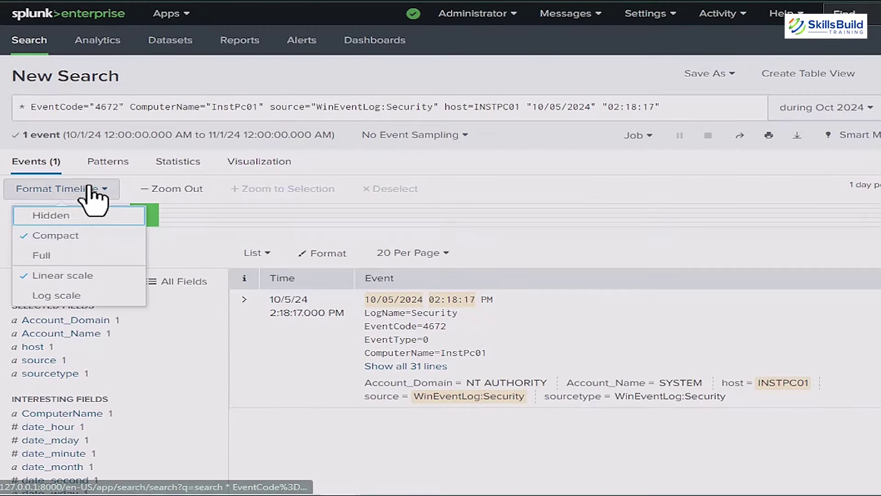
pyautogui.click(69, 256)
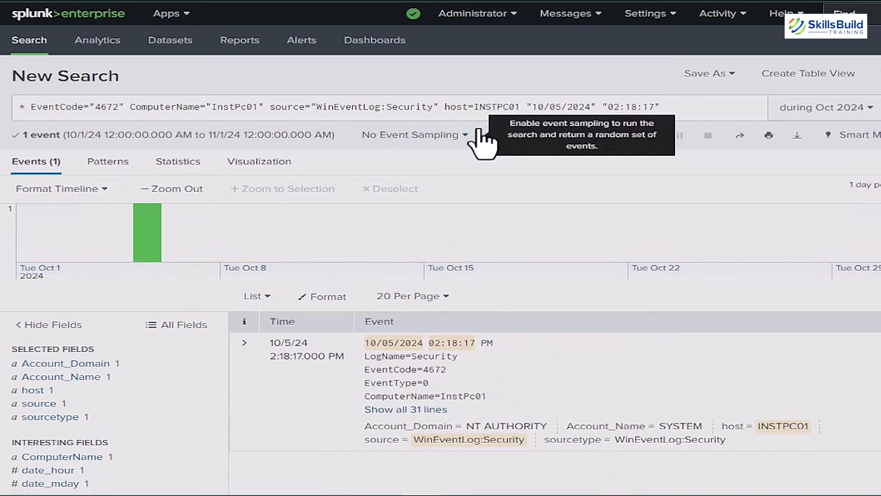
# Step: Copy the entire EventCode 4672 search query and build a table view from it
pyautogui.tripleClick(491, 107)
pyautogui.rightClick(492, 106)
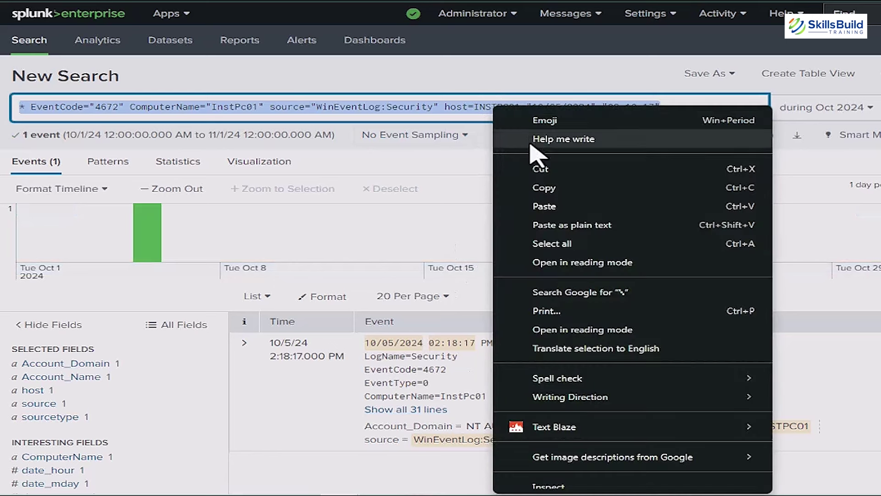
pyautogui.click(534, 190)
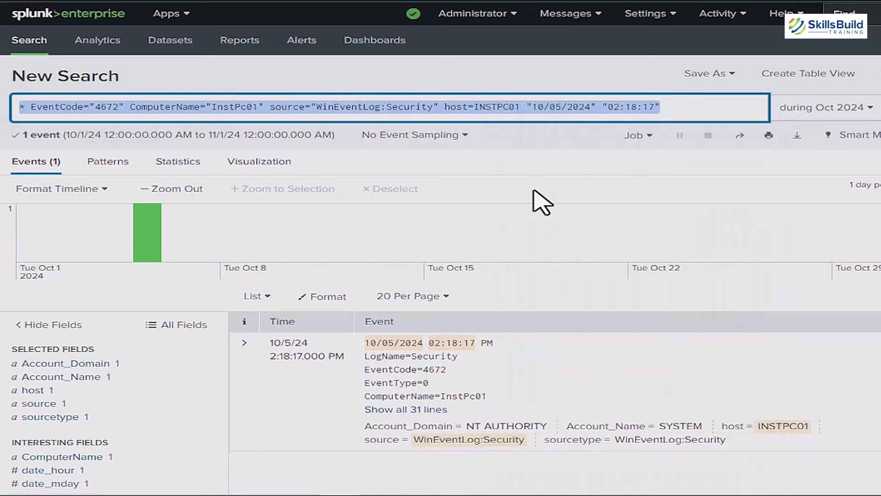
pyautogui.click(803, 82)
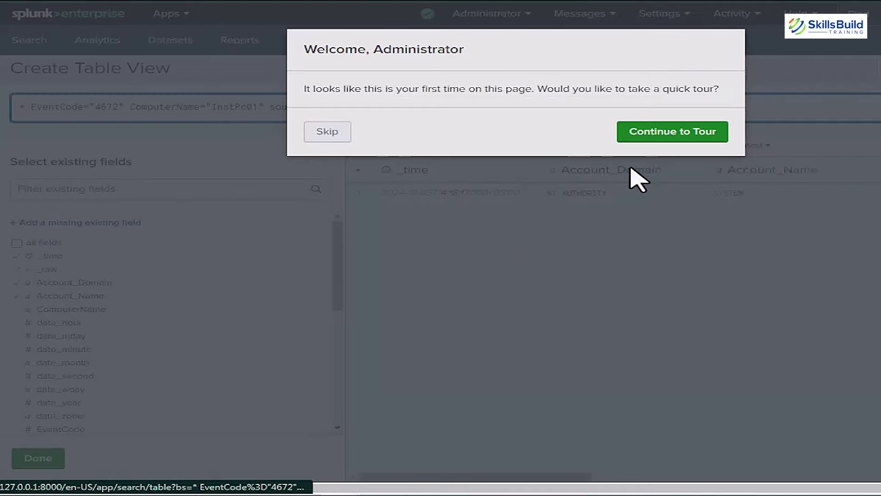
# Step: Skip the tour and remove the _raw column from the table preview
pyautogui.click(326, 134)
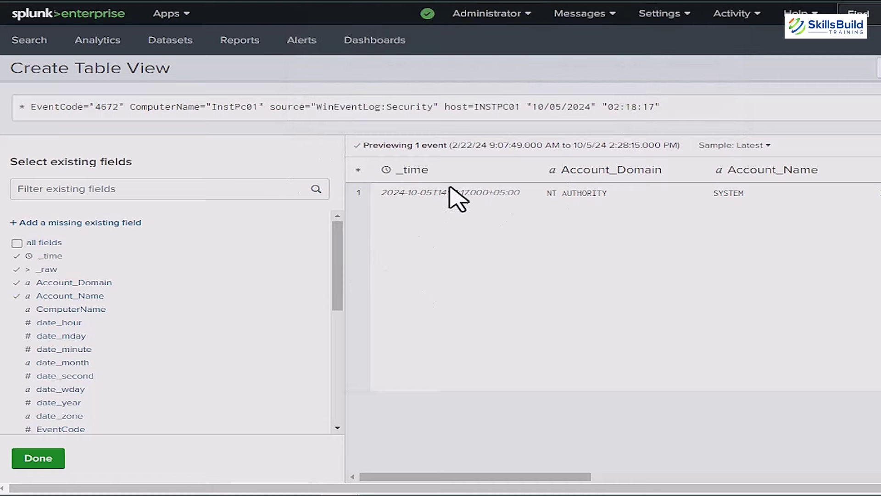
pyautogui.moveTo(518, 477); pyautogui.dragTo(833, 477)
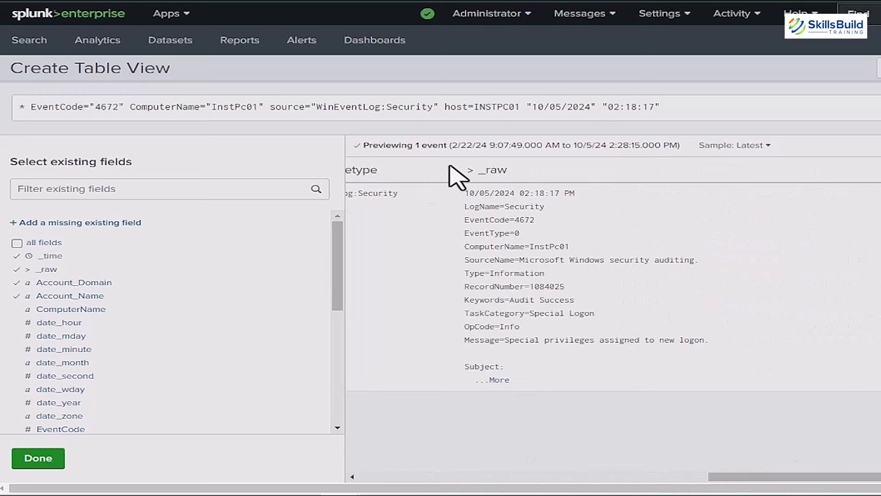
pyautogui.click(492, 380)
pyautogui.scroll(-5, 501, 383)
pyautogui.scroll(5, 502, 384)
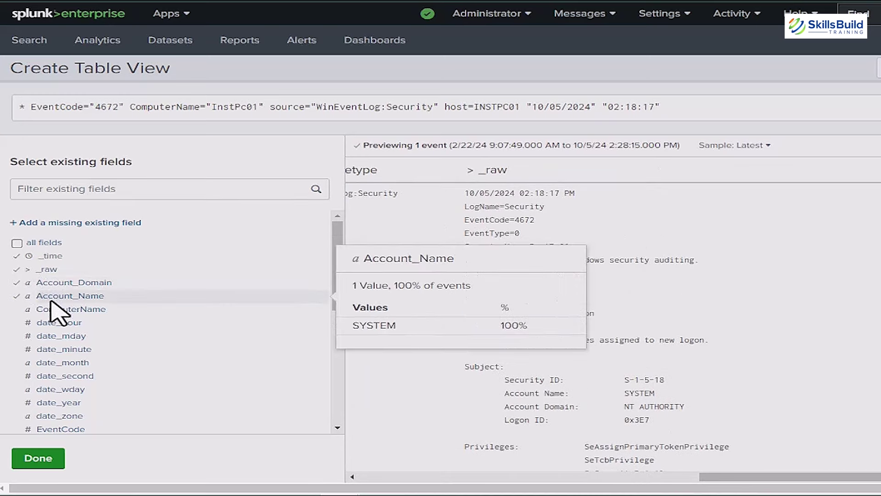
pyautogui.moveTo(67, 283)
pyautogui.click(17, 282)
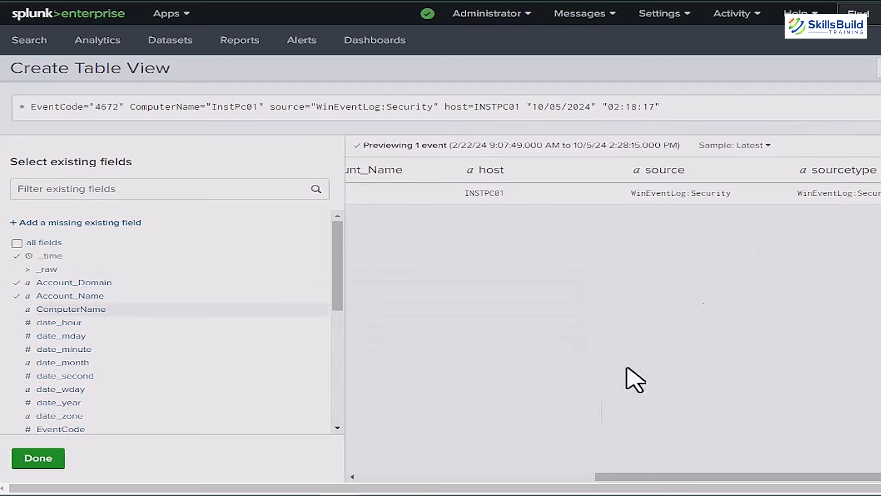
# Step: Add Keywords and Message as columns in the table preview
pyautogui.moveTo(625, 478); pyautogui.dragTo(312, 466)
pyautogui.moveTo(569, 477); pyautogui.dragTo(806, 463)
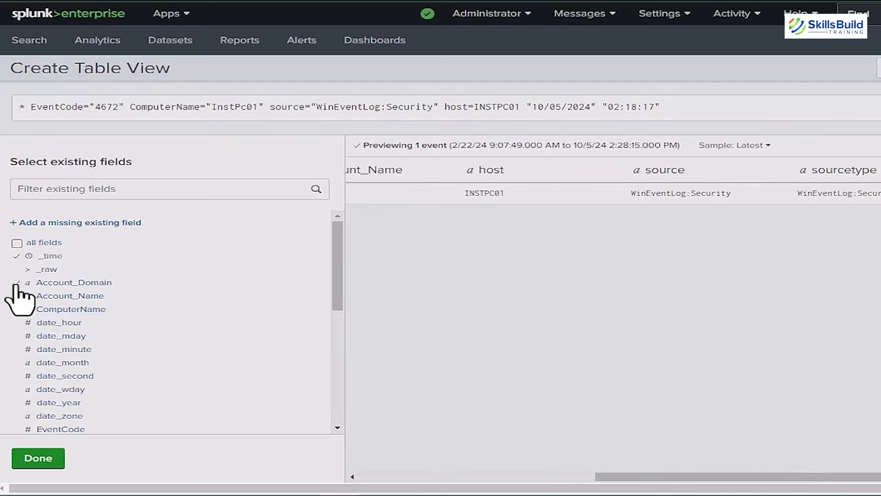
pyautogui.moveTo(56, 312)
pyautogui.scroll(-3, 39, 338)
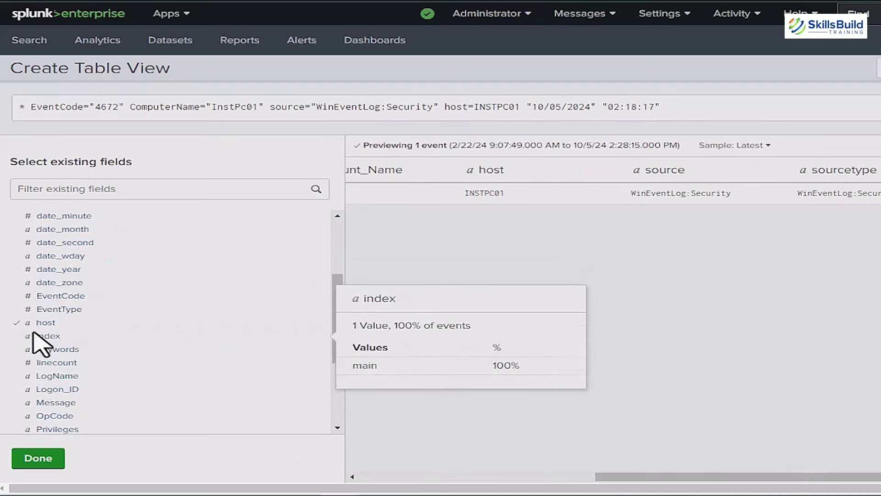
pyautogui.moveTo(69, 351)
pyautogui.click(27, 350)
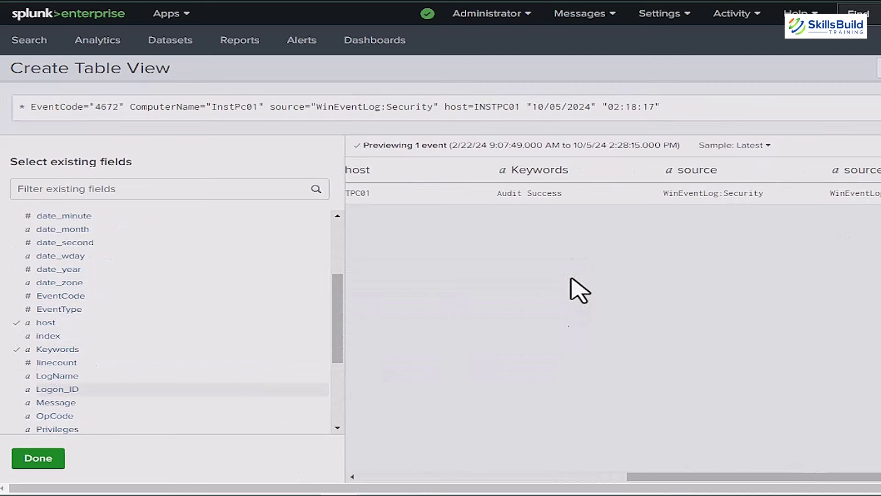
pyautogui.scroll(-3, 43, 377)
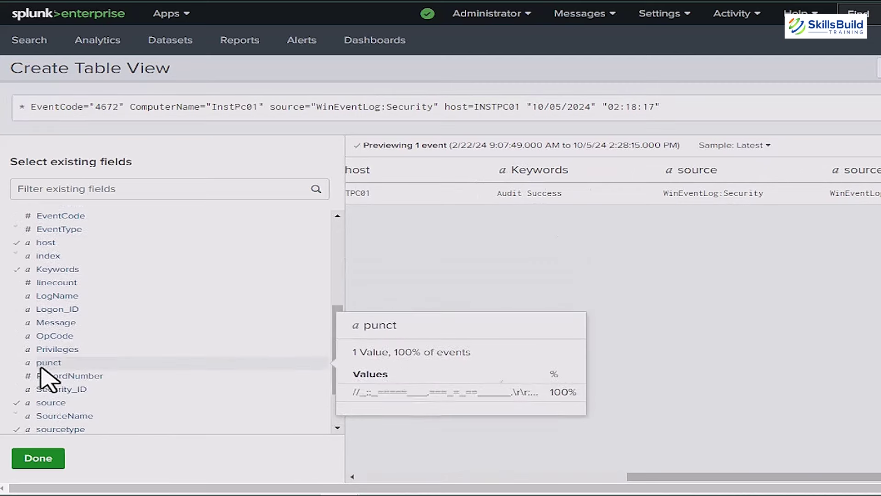
pyautogui.click(29, 270)
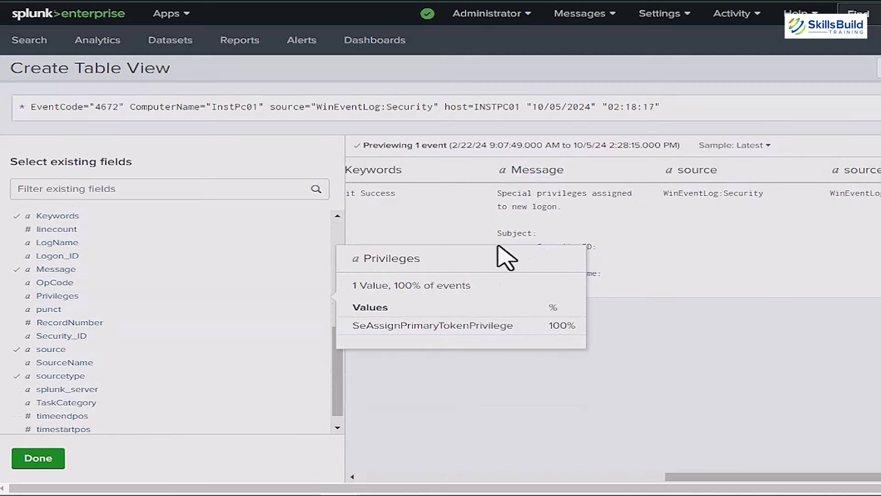
pyautogui.moveTo(497, 194); pyautogui.dragTo(592, 290)
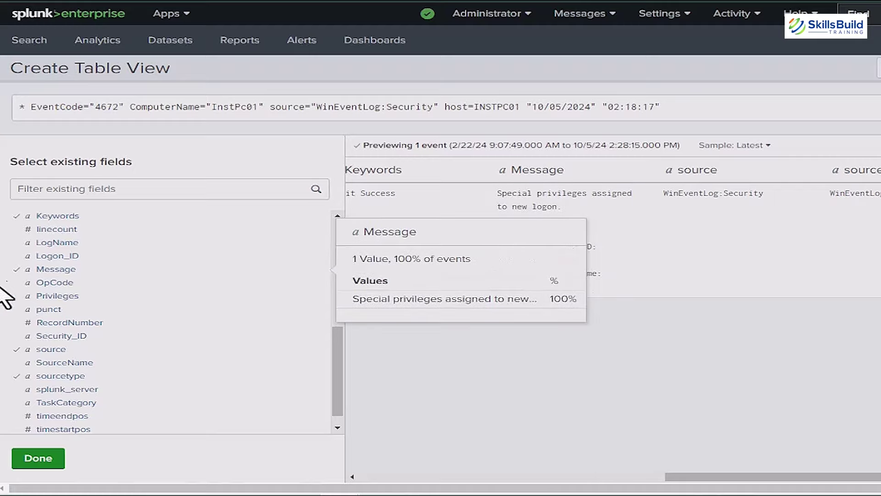
# Step: Open the search results in the table editor and lay the event out as rows
pyautogui.click(878, 69)
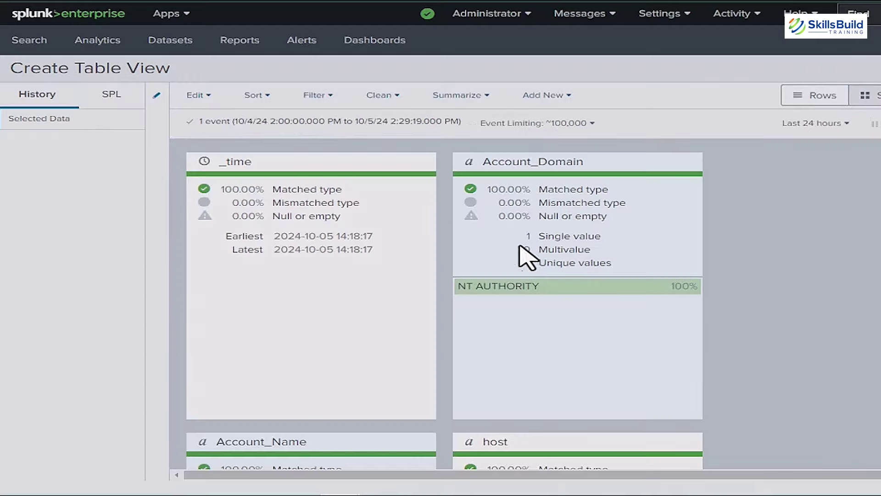
pyautogui.scroll(-7, 305, 191)
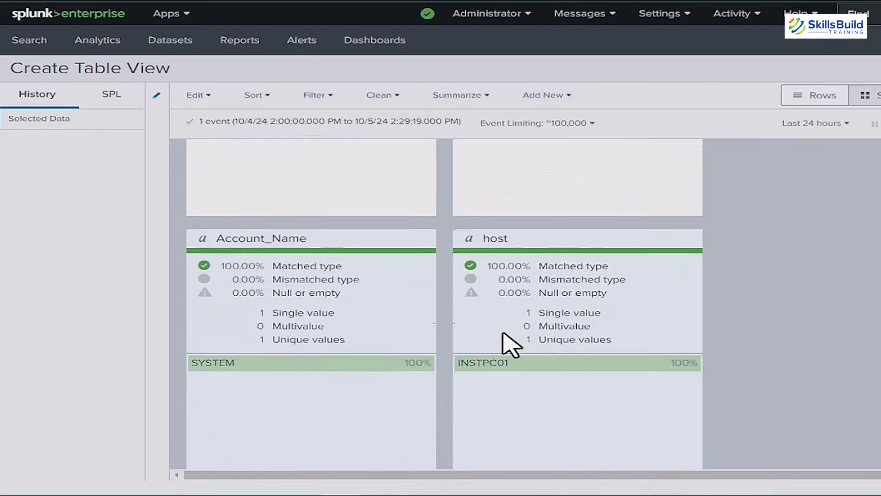
pyautogui.scroll(-6, 517, 354)
pyautogui.scroll(12, 472, 370)
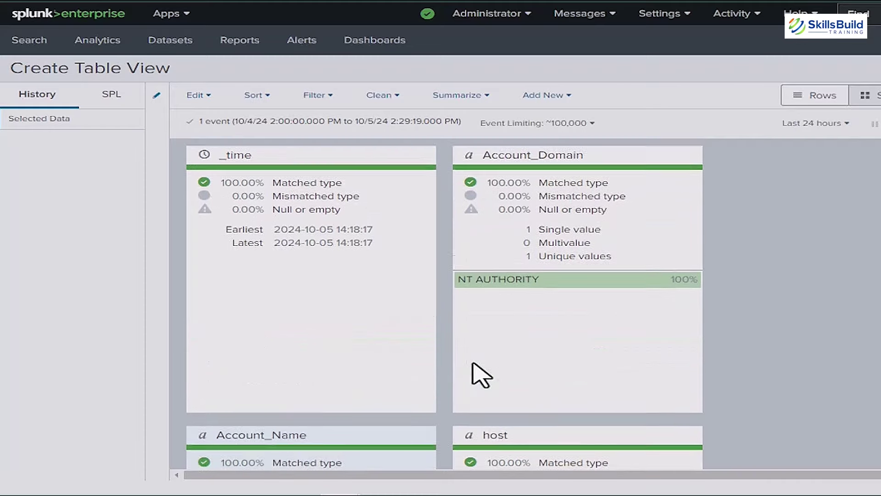
pyautogui.click(815, 95)
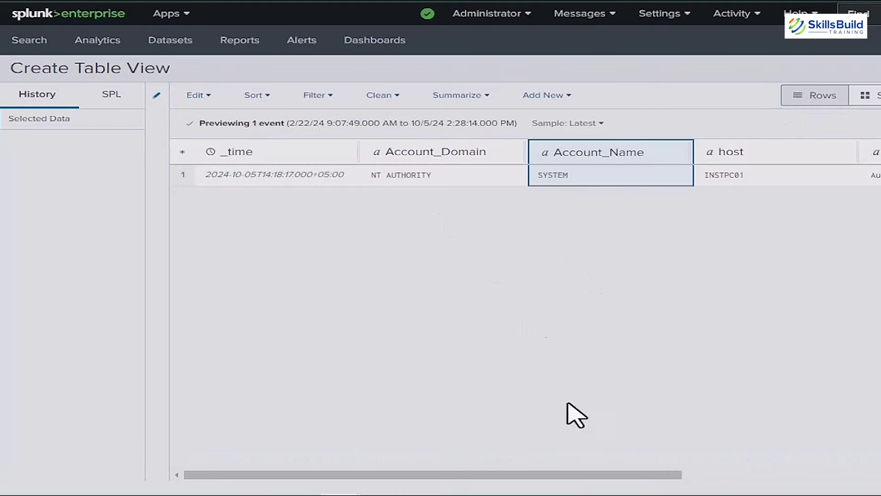
# Step: Select the _time column and apply a Sort on it
pyautogui.click(441, 160)
pyautogui.click(312, 158)
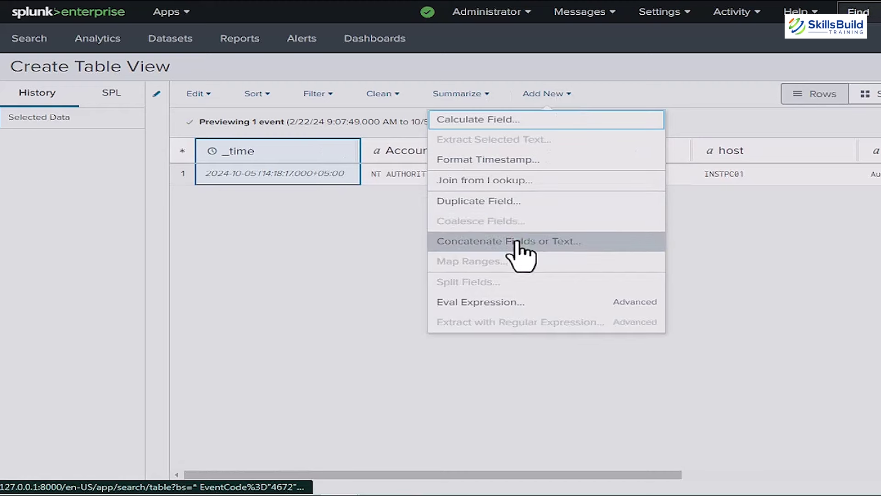
pyautogui.click(487, 94)
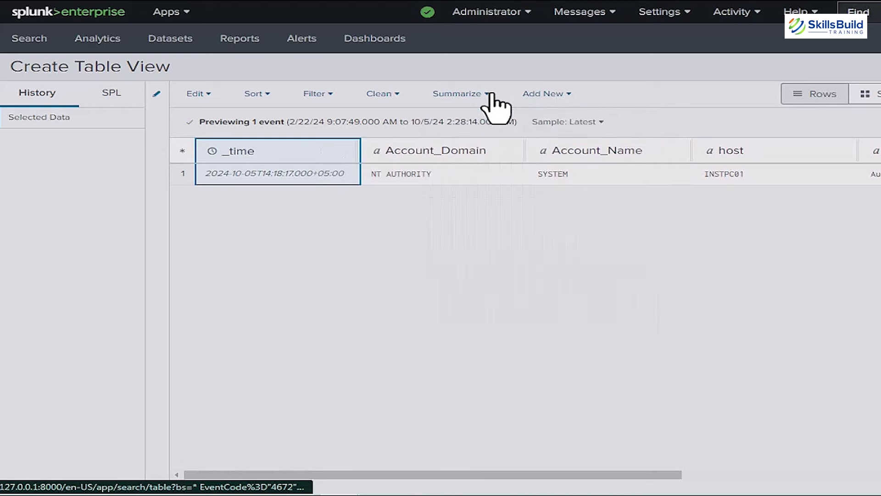
pyautogui.click(390, 96)
pyautogui.click(323, 95)
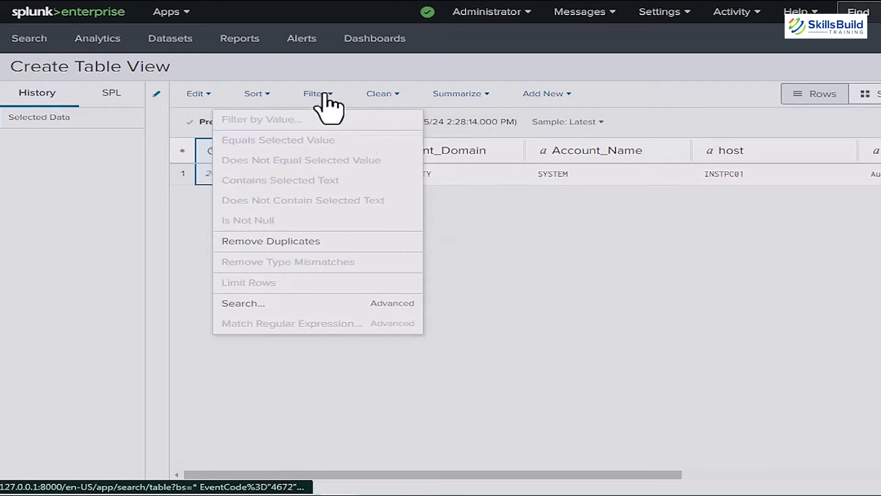
pyautogui.click(267, 95)
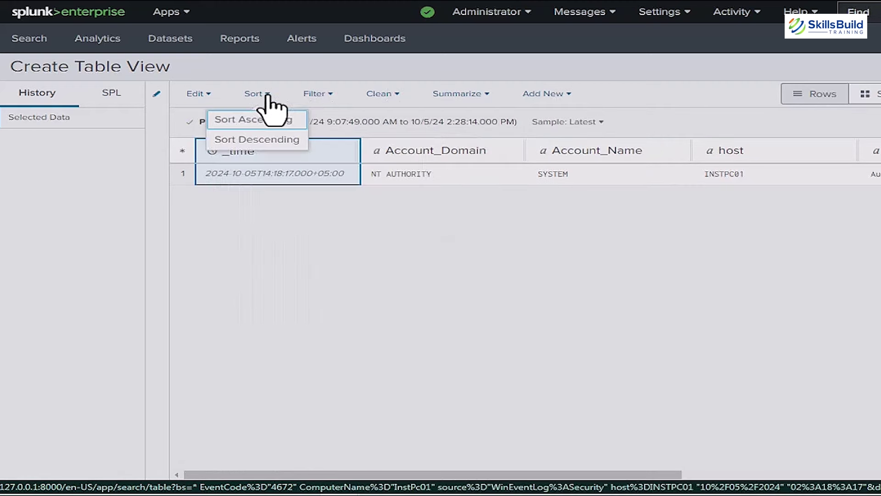
pyautogui.click(256, 142)
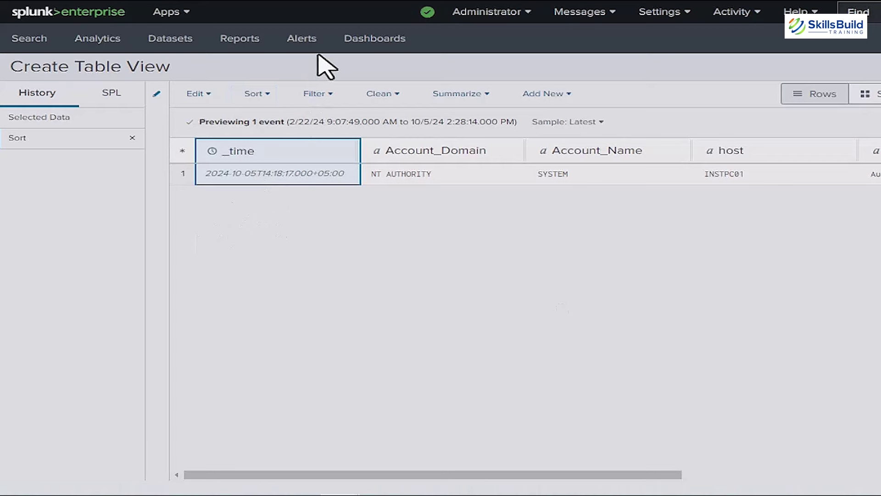
# Step: Open the Dashboards list of five dashboards, skip the welcome tour, and peek at an Edit menu
pyautogui.click(373, 41)
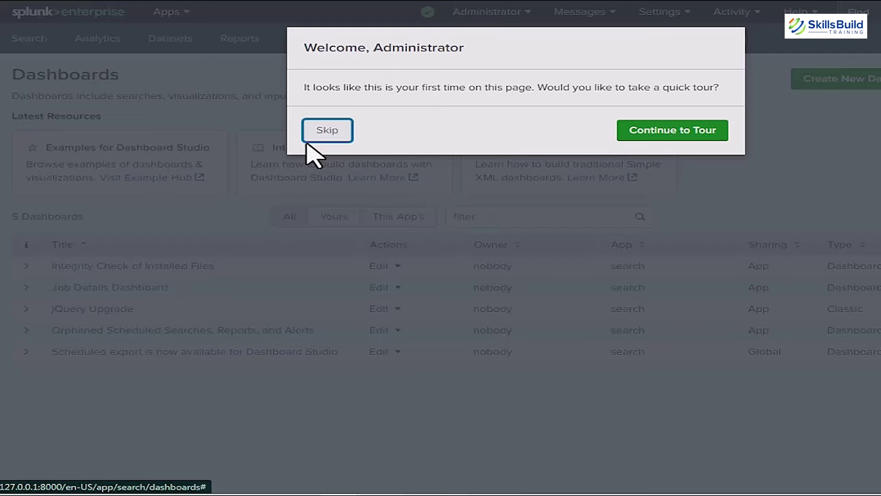
pyautogui.click(307, 140)
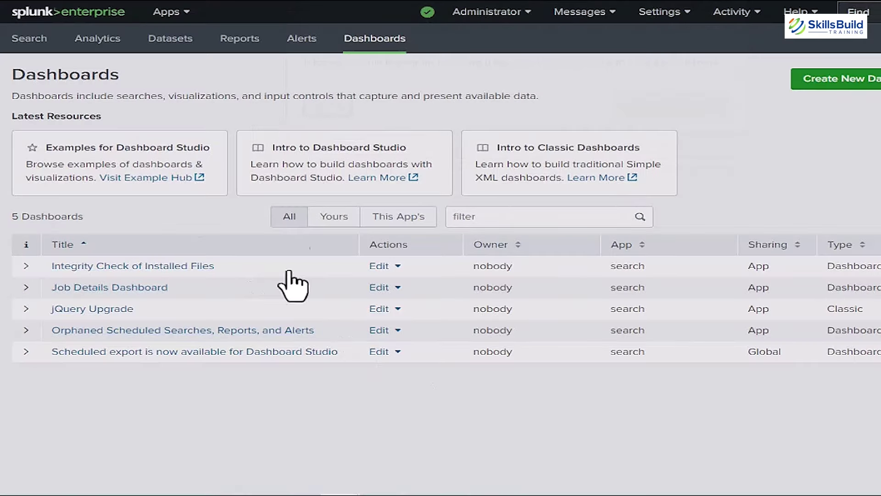
pyautogui.click(395, 267)
pyautogui.click(394, 267)
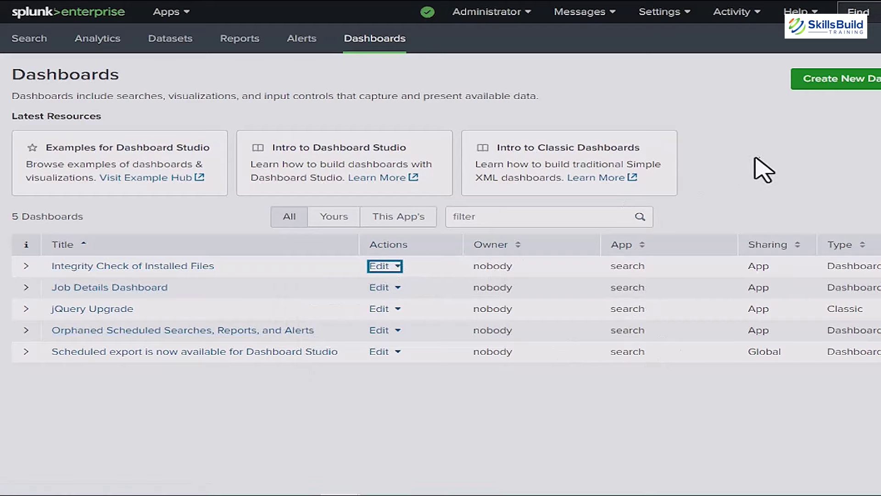
# Step: Create a Dashboard Studio dashboard titled 'Clear Logs' using the Grid layout
pyautogui.click(855, 83)
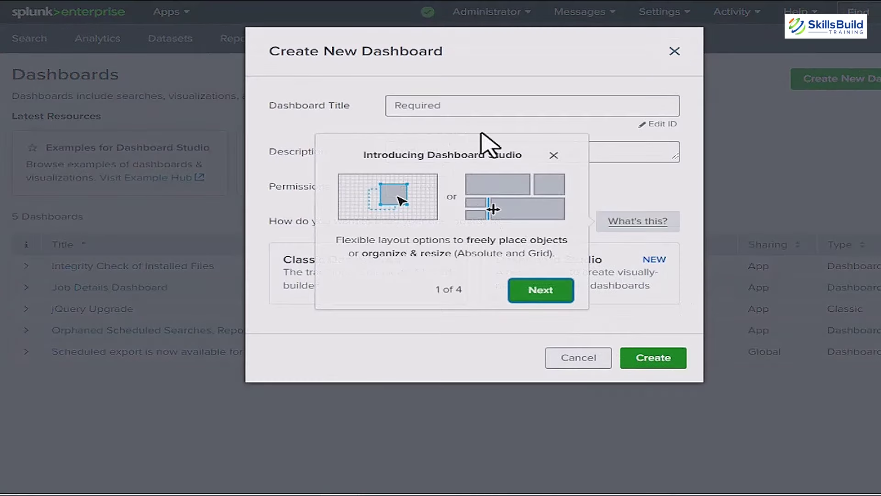
pyautogui.click(554, 154)
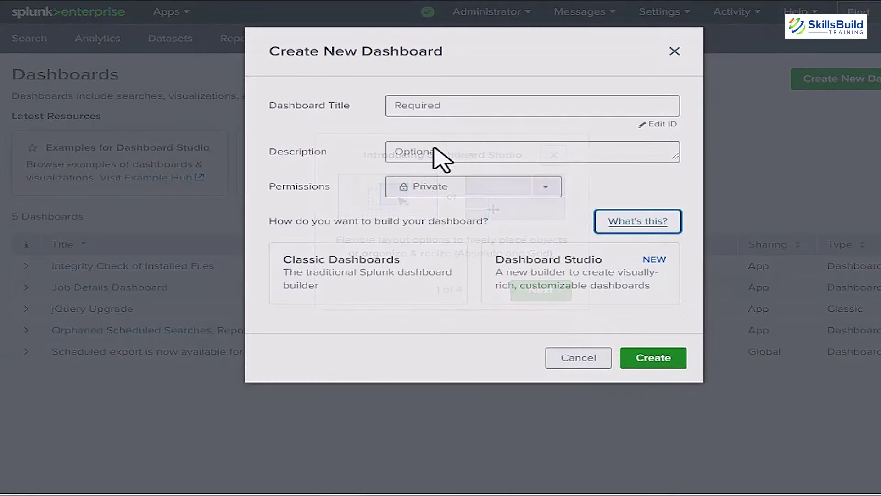
pyautogui.click(477, 105)
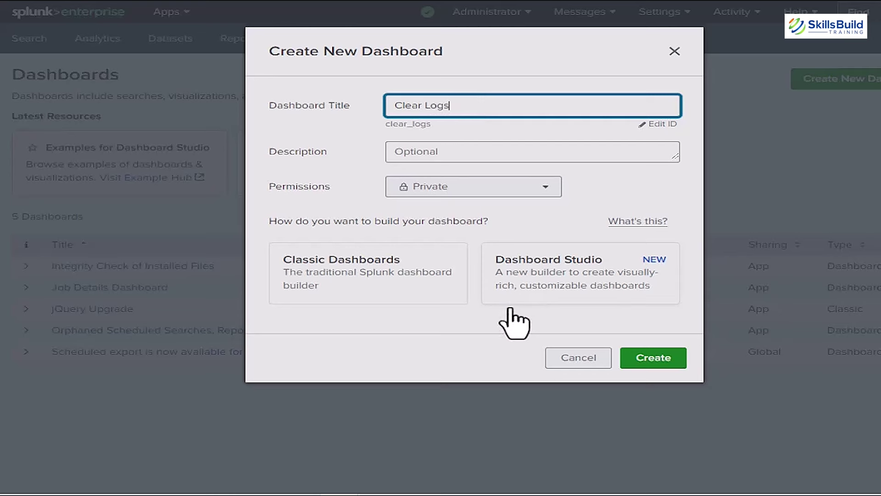
pyautogui.click(608, 294)
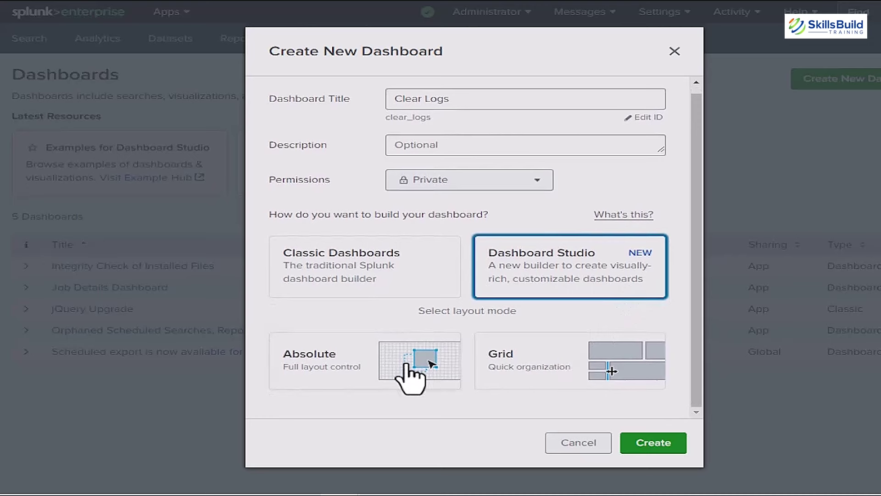
pyautogui.click(396, 364)
pyautogui.click(522, 362)
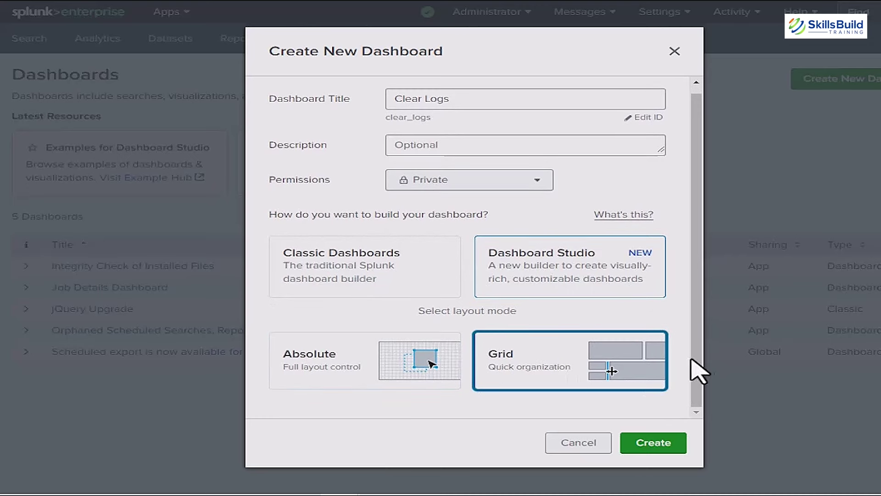
pyautogui.click(664, 449)
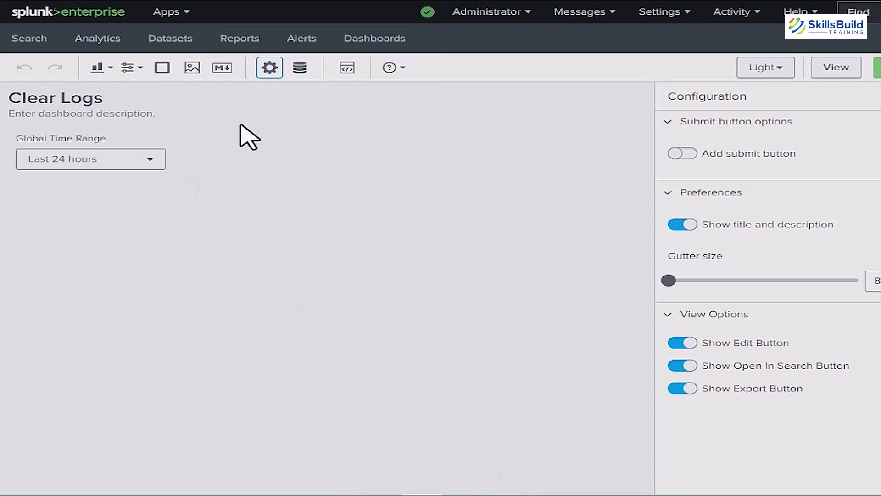
pyautogui.click(102, 69)
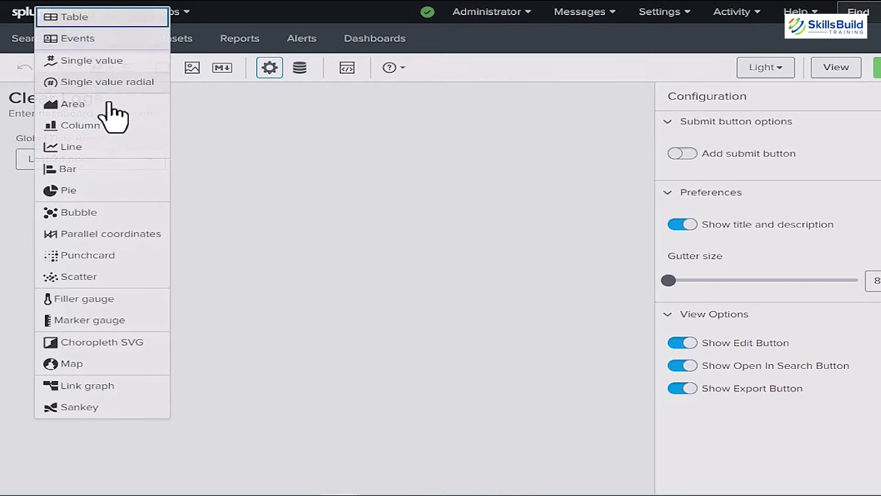
pyautogui.click(236, 182)
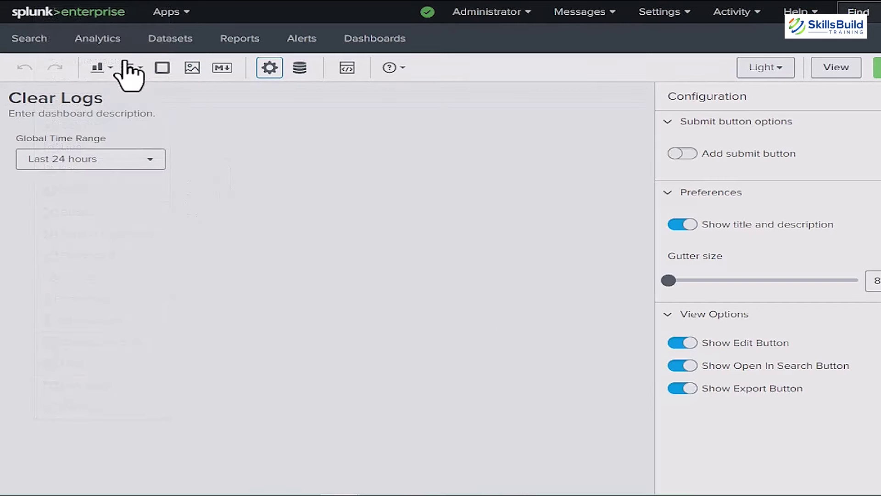
pyautogui.click(138, 69)
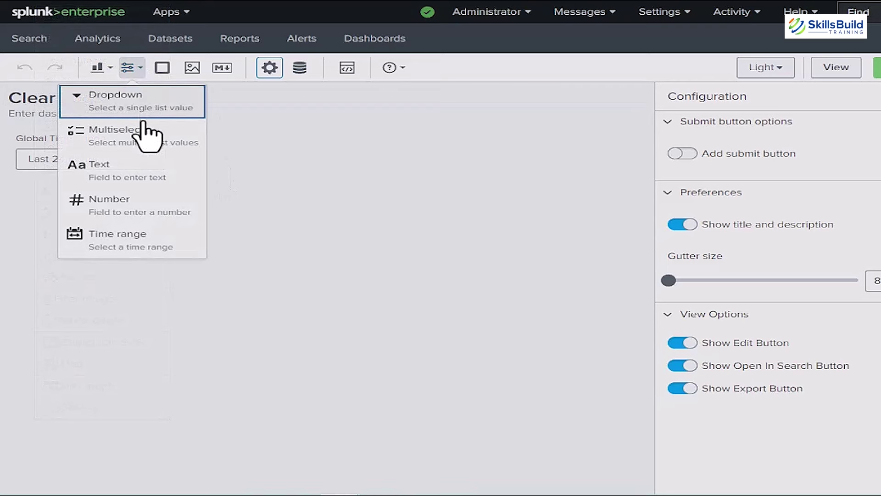
pyautogui.click(234, 139)
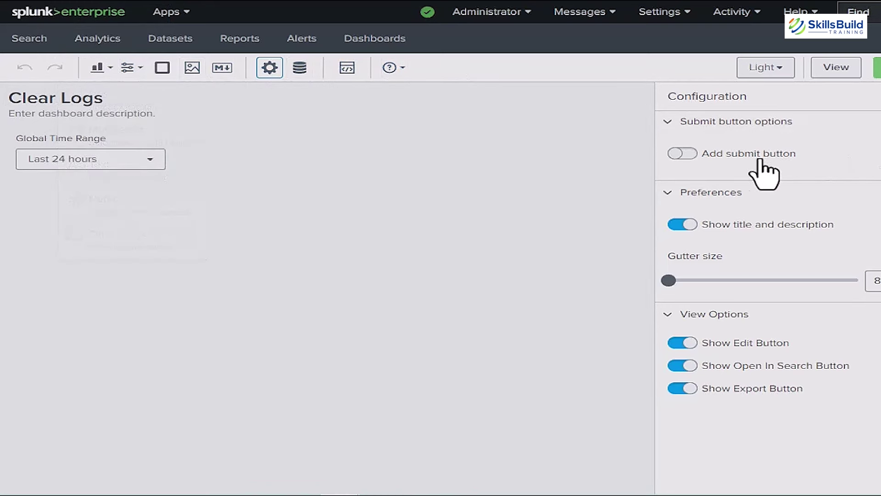
# Step: Switch the dashboard theme to Dark and back to Light, then show the visualization types
pyautogui.click(766, 68)
pyautogui.click(772, 116)
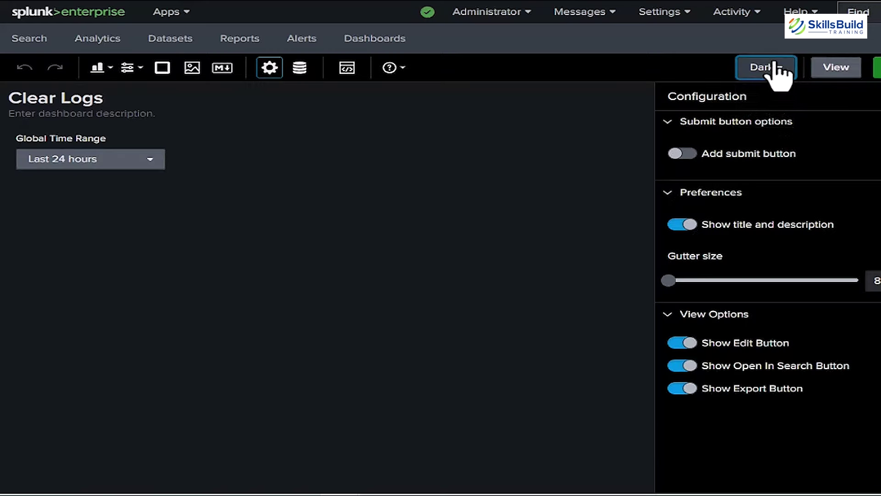
pyautogui.click(780, 71)
pyautogui.click(772, 95)
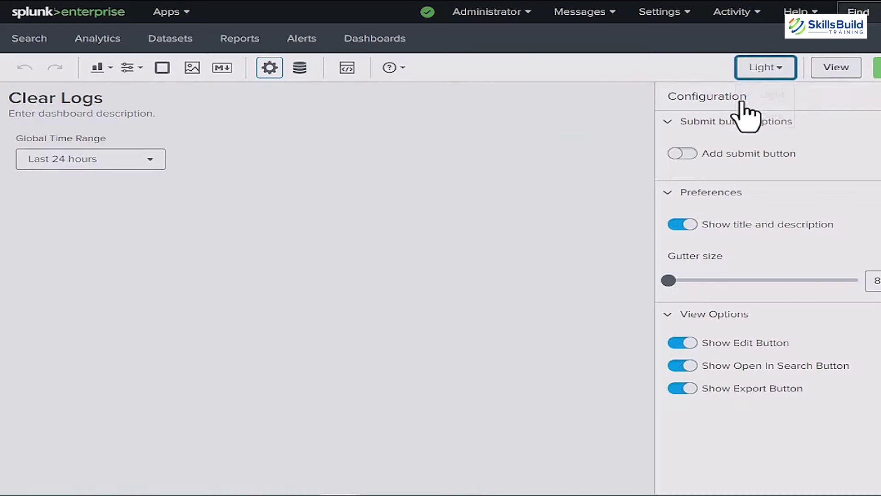
pyautogui.click(99, 70)
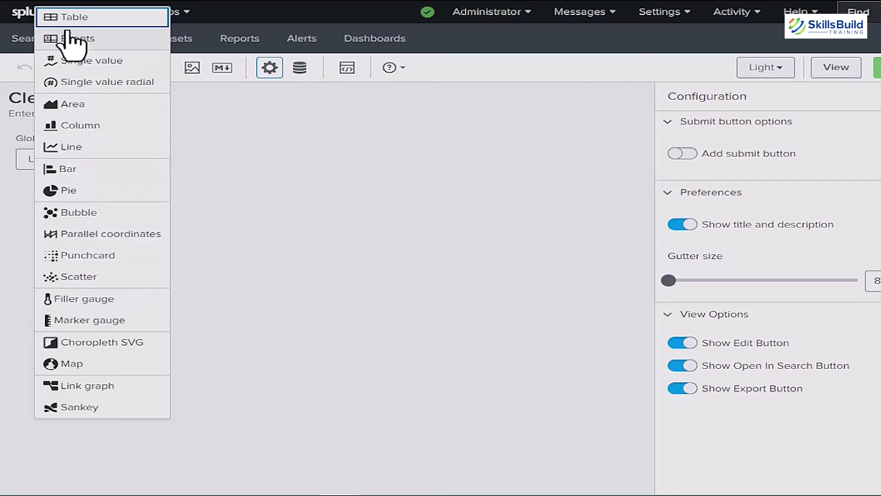
# Step: Add a table panel fed by new search Search_1, pasting the EventCode 4672 SPL query
pyautogui.click(98, 22)
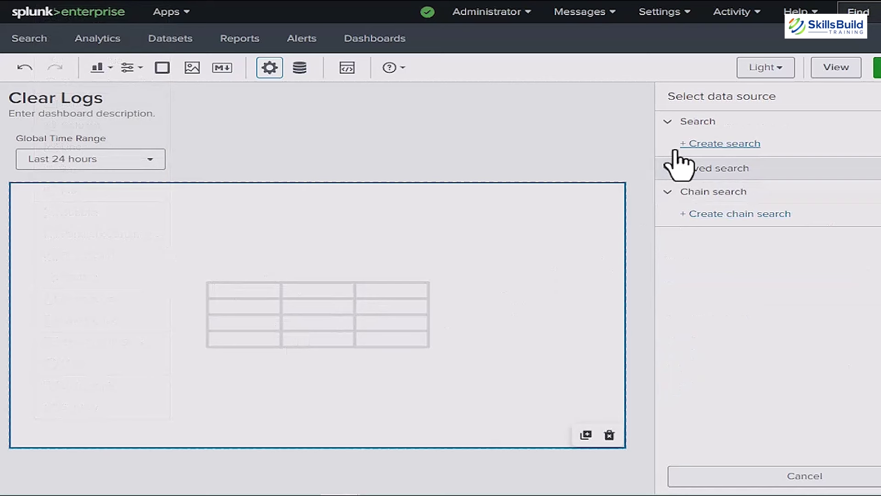
pyautogui.click(674, 122)
pyautogui.click(675, 122)
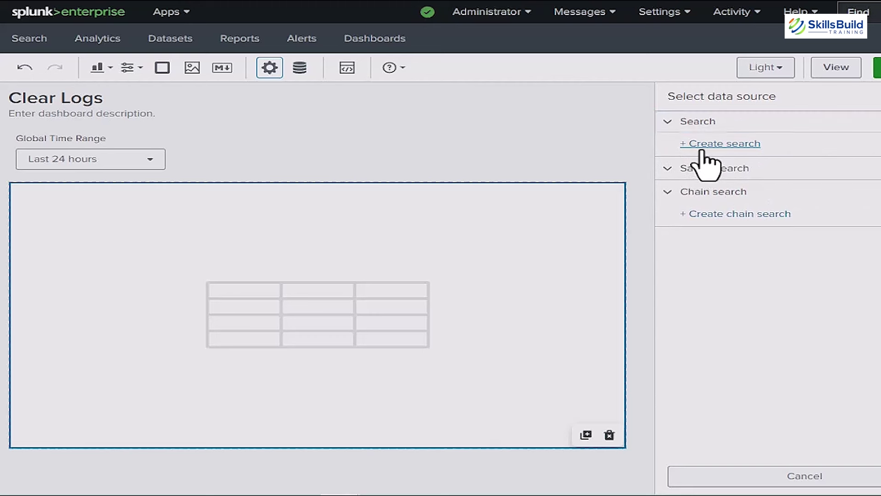
pyautogui.click(702, 145)
pyautogui.click(702, 150)
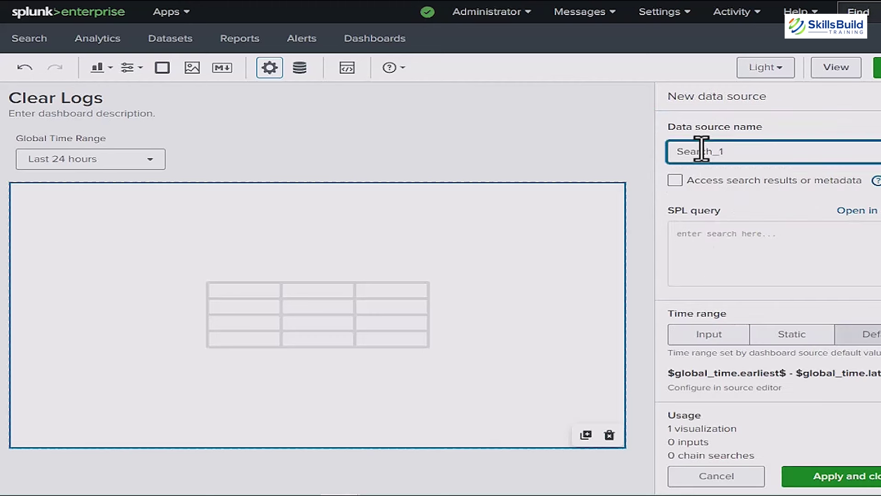
pyautogui.click(712, 246)
pyautogui.rightClick(706, 236)
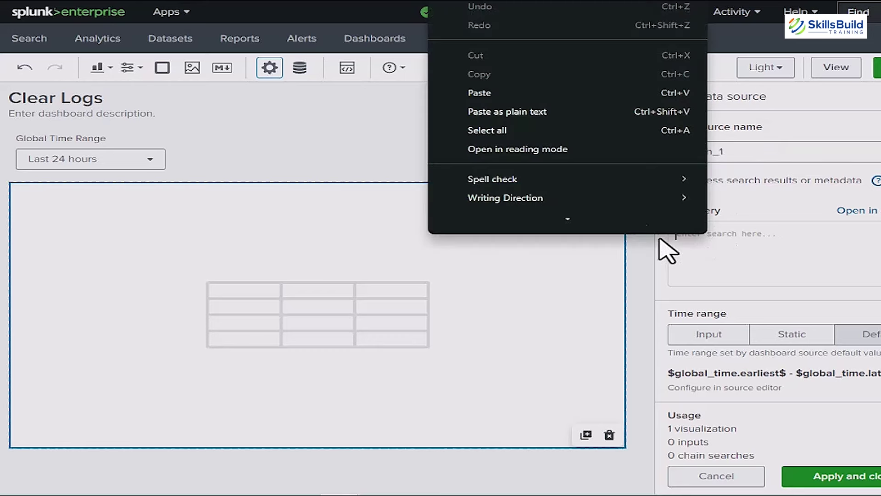
pyautogui.click(521, 112)
# Step: Title the panel 'Clear Logs', described 'Retrieved the logs that we have deleted previously.'
pyautogui.click(715, 225)
pyautogui.write('Clear Logs')
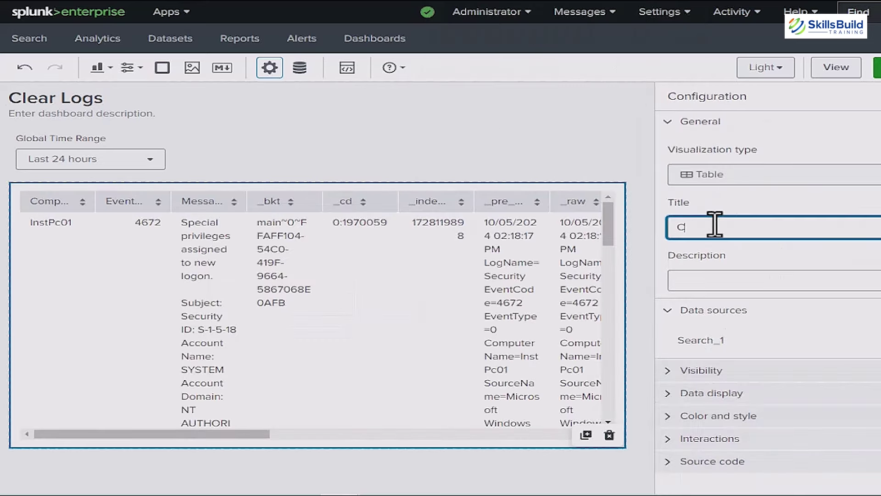
pyautogui.click(732, 279)
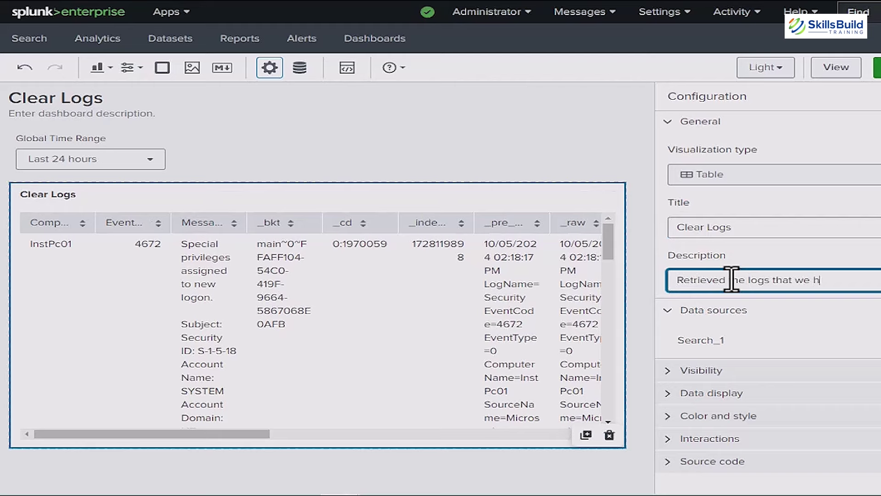
pyautogui.click(689, 121)
pyautogui.click(679, 206)
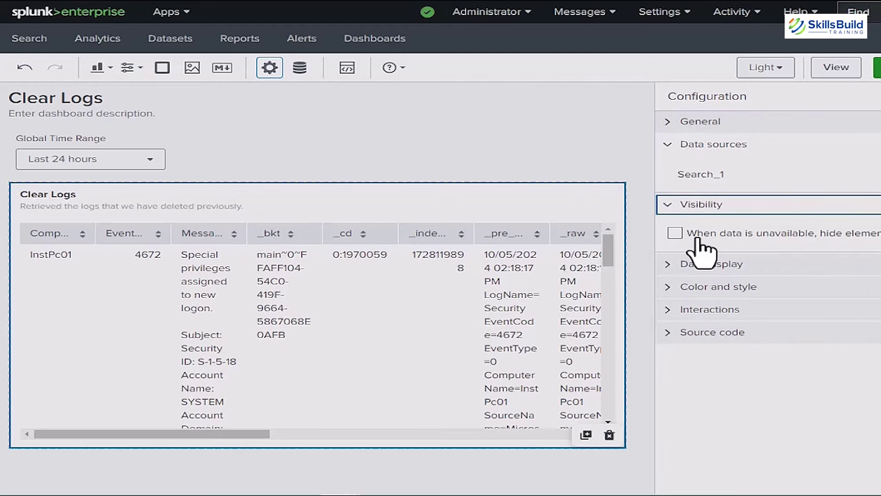
pyautogui.click(675, 233)
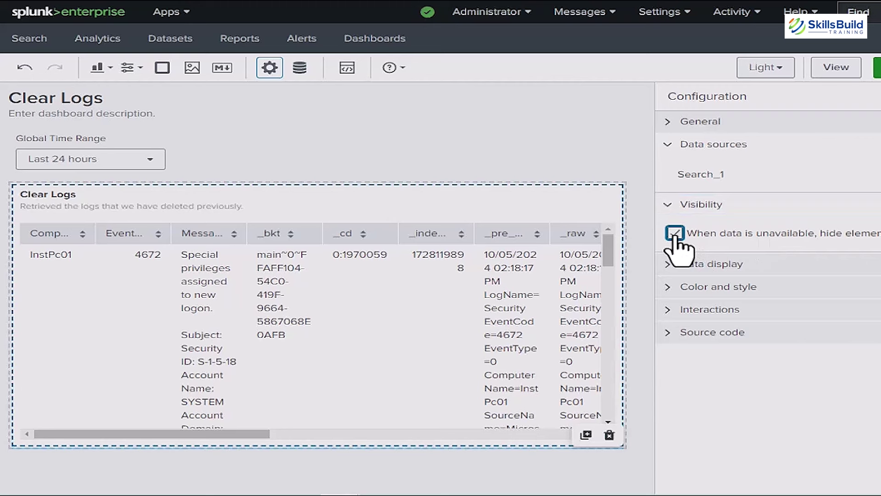
pyautogui.click(675, 233)
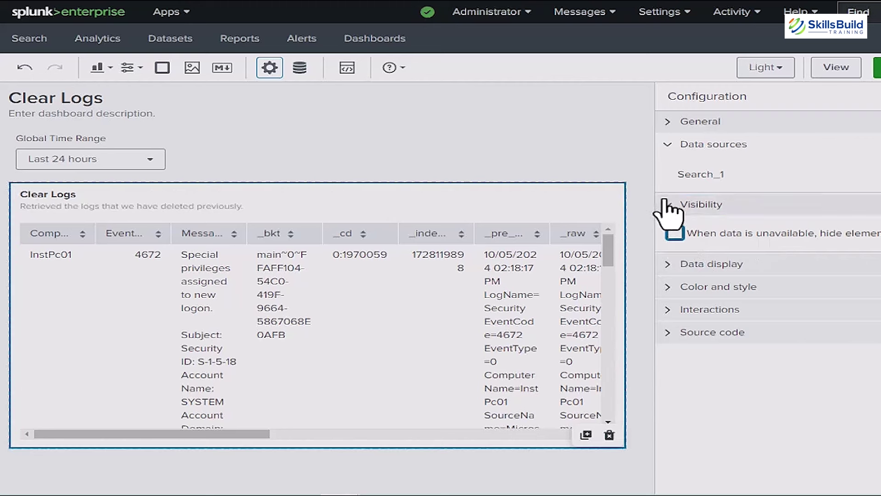
# Step: Lower Rows displayed to 8, leaving row numbers off and internal fields shown
pyautogui.click(669, 208)
pyautogui.click(667, 228)
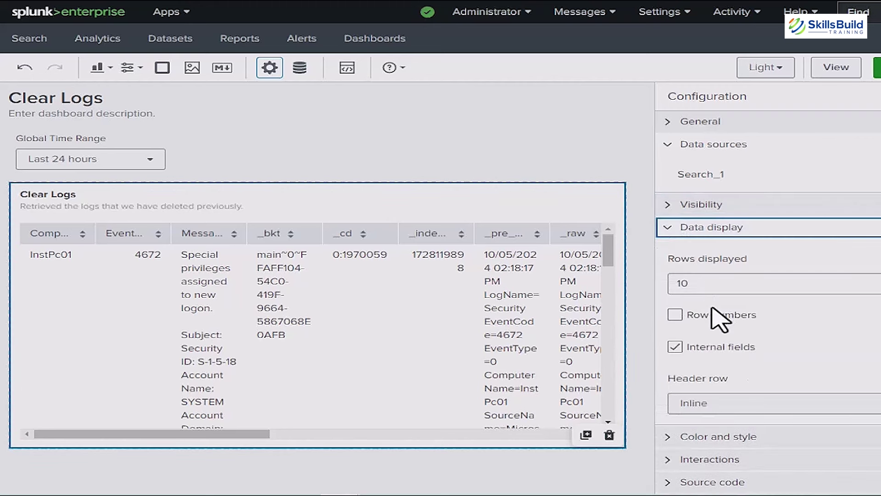
pyautogui.press('Tab')
pyautogui.press('Down')
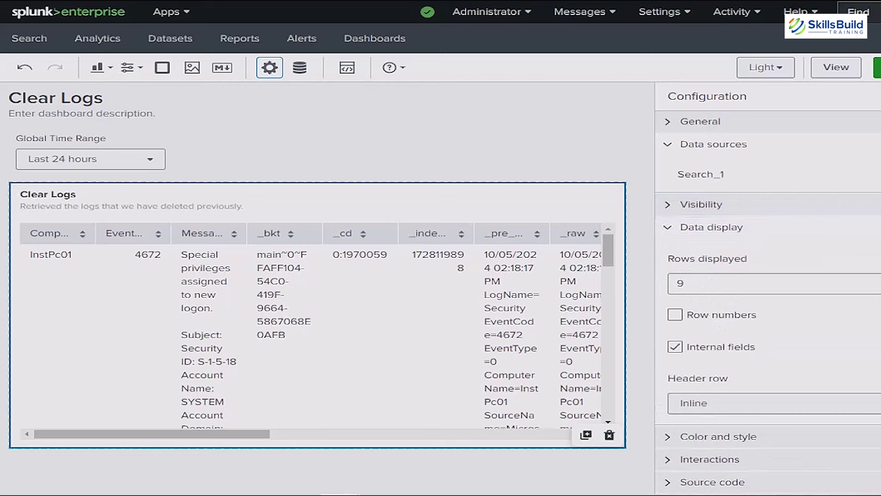
pyautogui.click(674, 316)
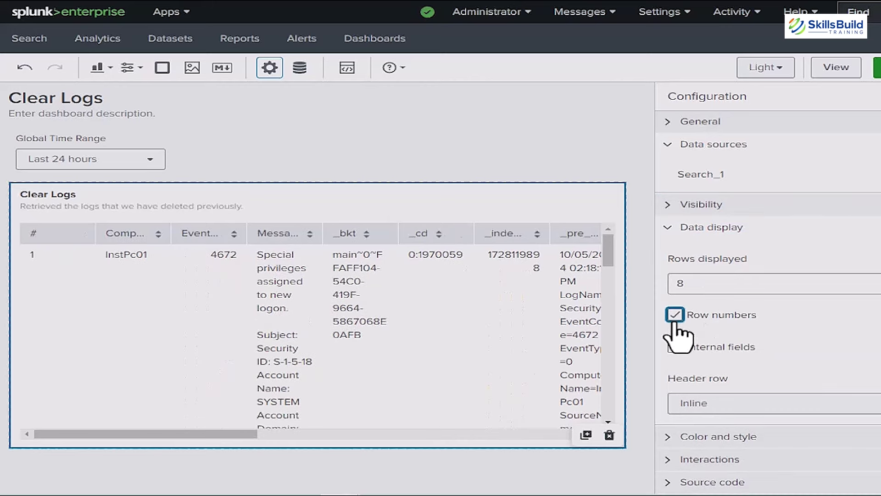
pyautogui.click(674, 316)
pyautogui.click(675, 316)
pyautogui.click(674, 316)
pyautogui.click(675, 347)
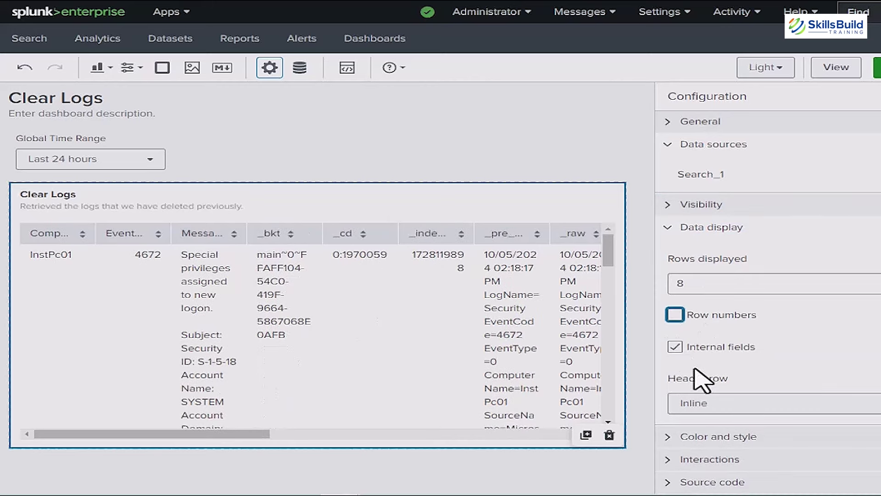
pyautogui.click(680, 228)
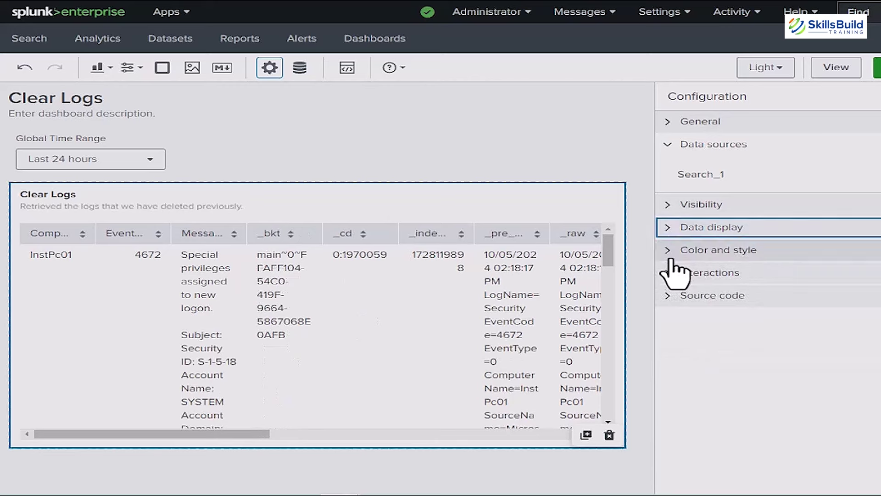
# Step: Try a Fixed header row, then set the header row back to Inline
pyautogui.click(671, 253)
pyautogui.click(680, 227)
pyautogui.click(798, 403)
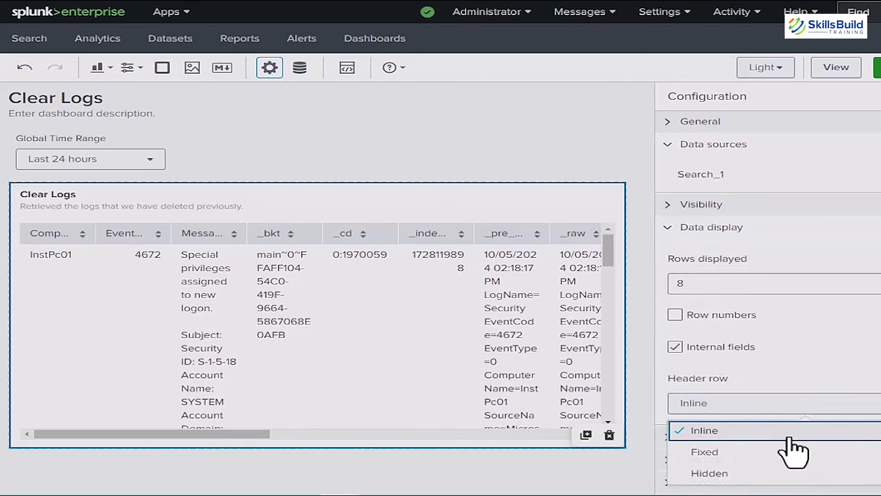
pyautogui.click(793, 452)
pyautogui.click(698, 403)
pyautogui.click(688, 430)
pyautogui.click(675, 228)
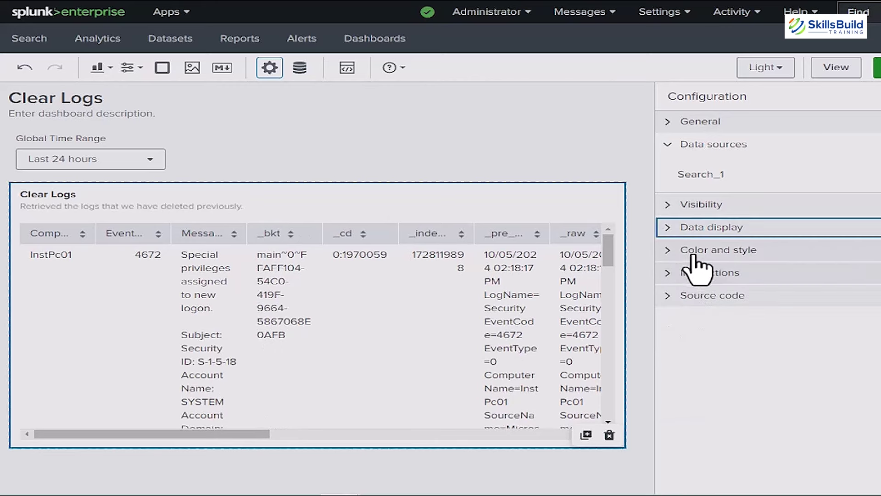
# Step: Set the table panel background to white #ffffff after trying red #dc4e41
pyautogui.click(693, 254)
pyautogui.click(688, 306)
pyautogui.click(691, 342)
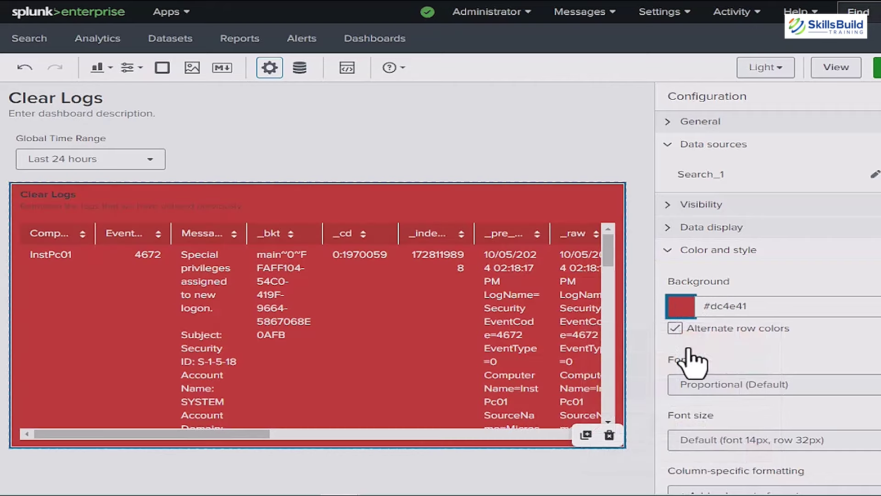
pyautogui.click(680, 306)
pyautogui.click(629, 338)
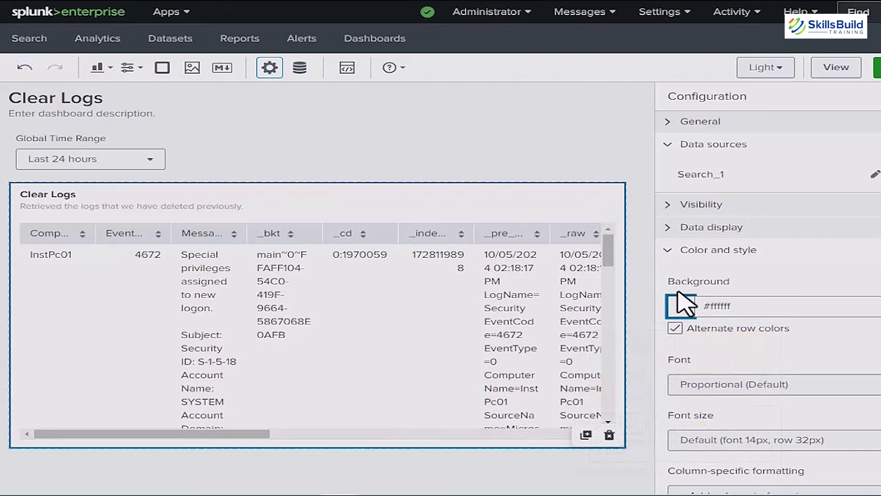
# Step: Keep the Proportional (Default) font and default font size after trying Monospace
pyautogui.click(713, 387)
pyautogui.click(734, 452)
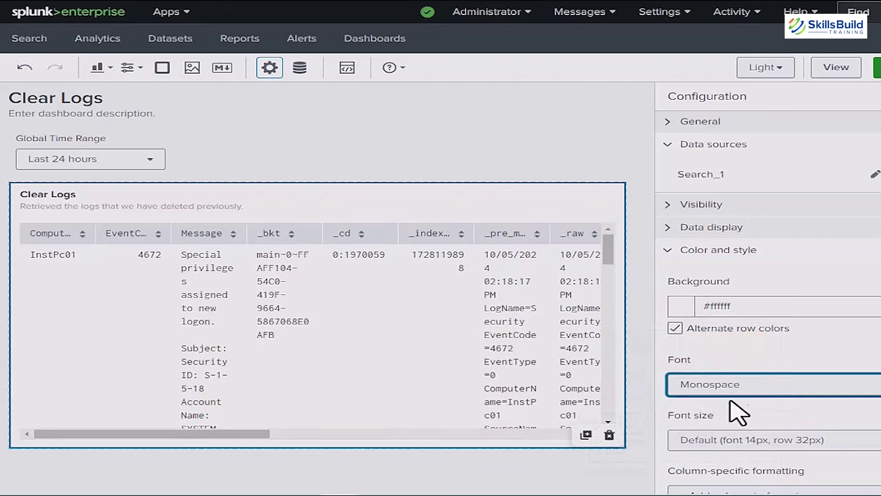
pyautogui.click(734, 388)
pyautogui.click(732, 408)
pyautogui.click(732, 439)
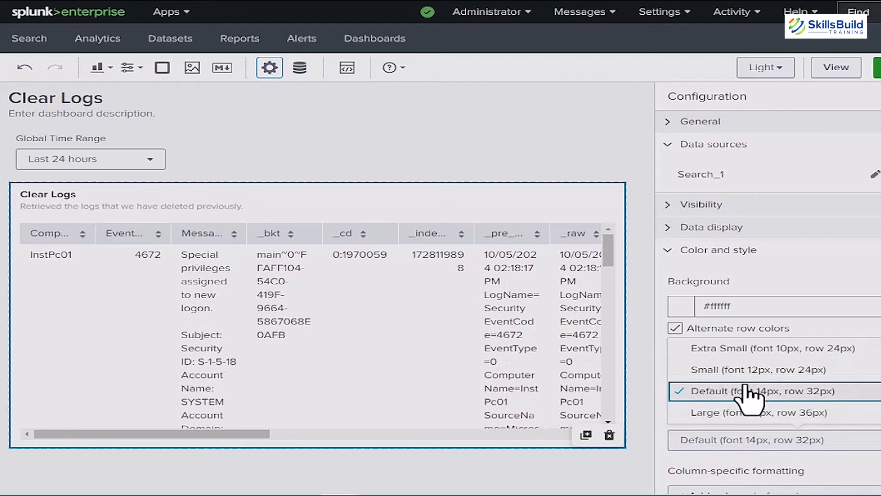
pyautogui.click(753, 447)
# Step: Check the fields available for column formatting, then deselect the table
pyautogui.scroll(-3, 758, 413)
pyautogui.click(744, 380)
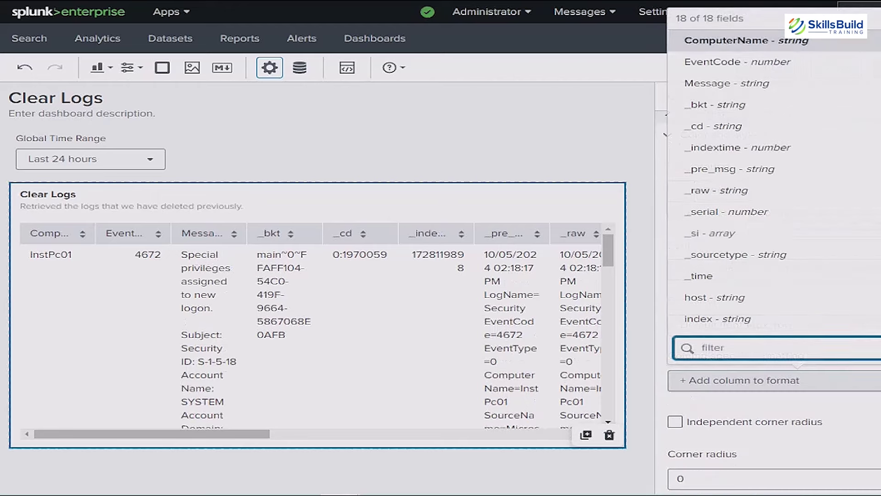
pyautogui.click(674, 147)
pyautogui.click(675, 147)
pyautogui.press('Escape')
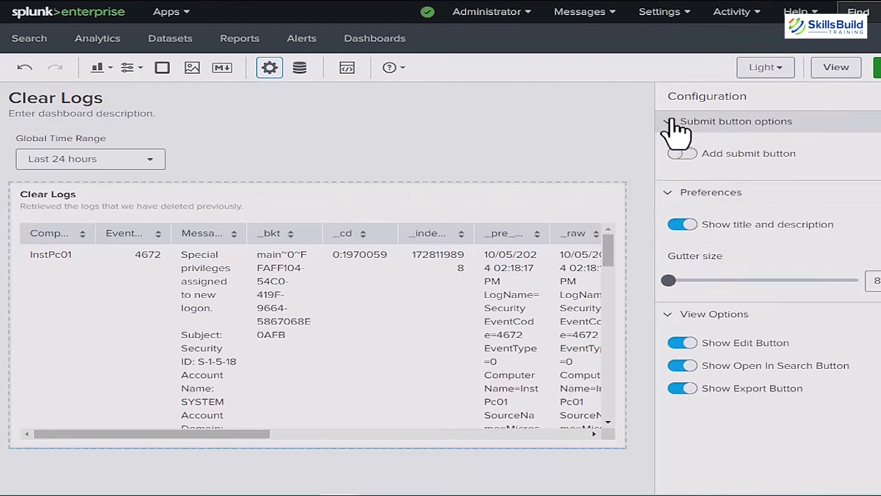
# Step: Collapse the dashboard-wide option sections and reselect the table panel
pyautogui.click(671, 122)
pyautogui.tripleClick(668, 161)
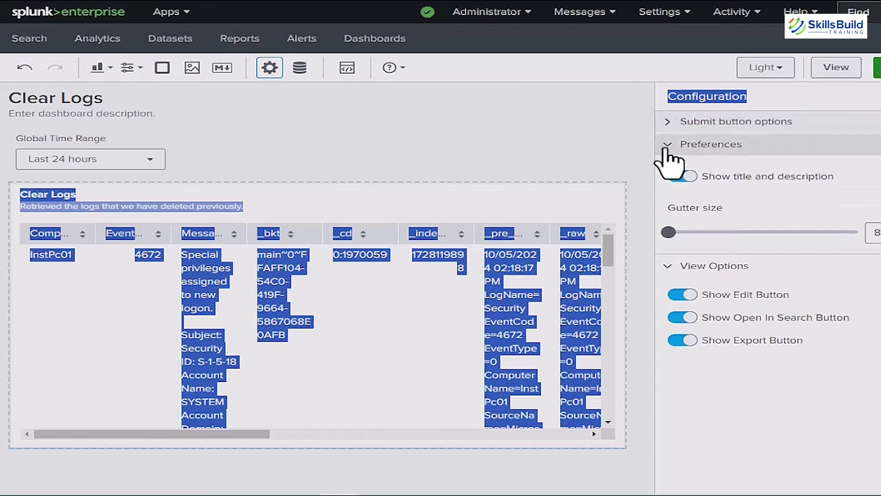
pyautogui.click(665, 148)
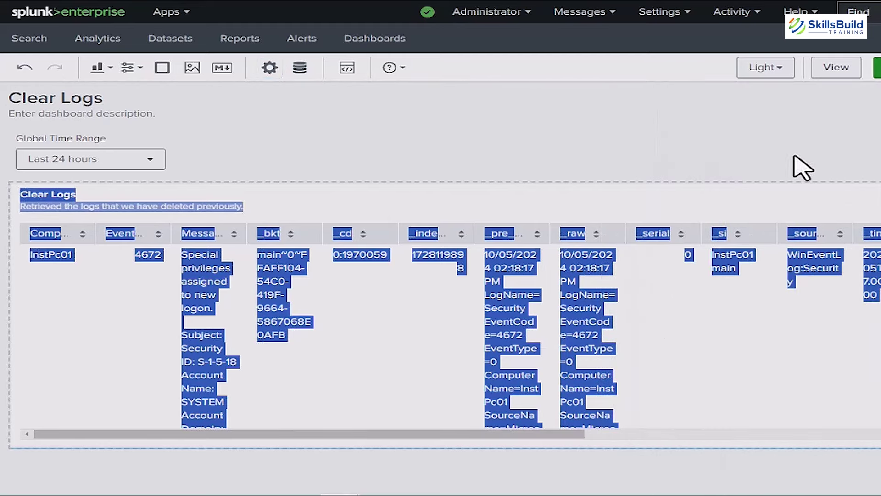
pyautogui.click(580, 273)
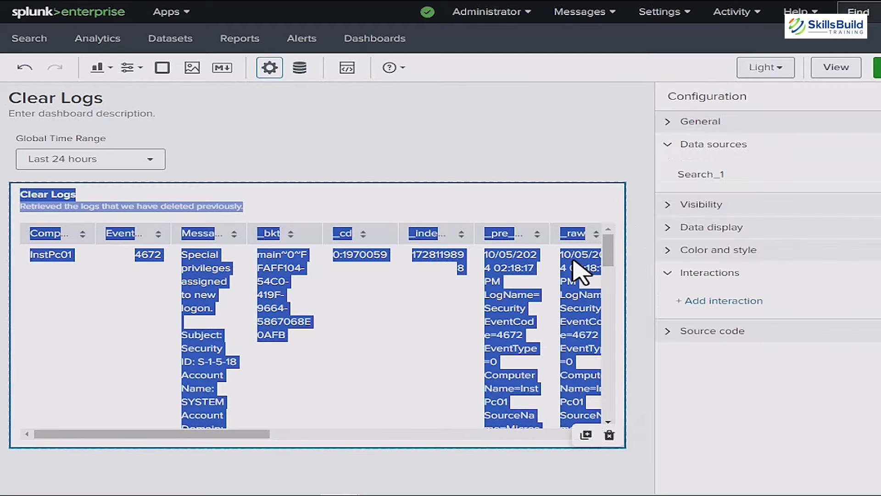
# Step: Review the table's JSON source code, highlighting lines 18 to 20
pyautogui.click(670, 274)
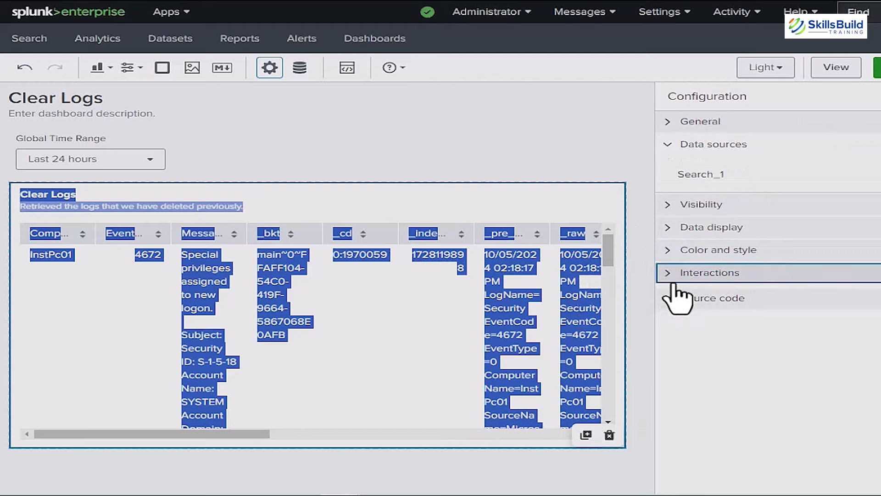
pyautogui.click(669, 305)
pyautogui.click(670, 305)
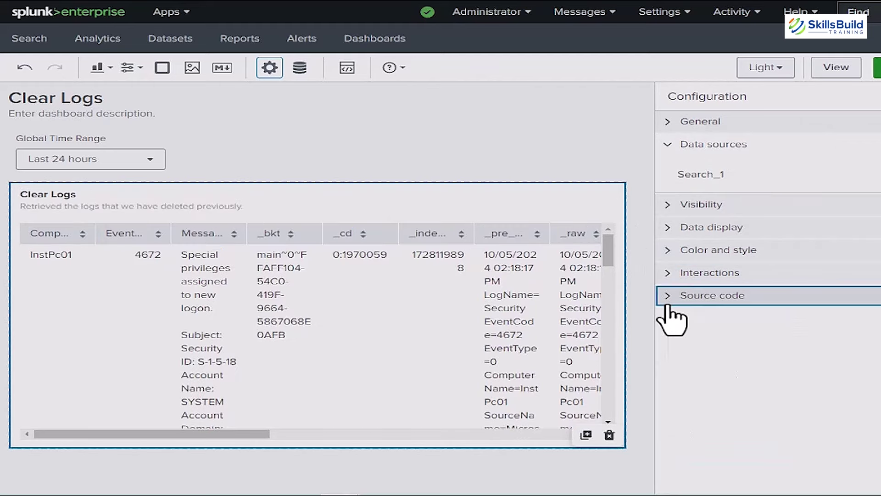
pyautogui.click(670, 304)
pyautogui.scroll(-2, 771, 275)
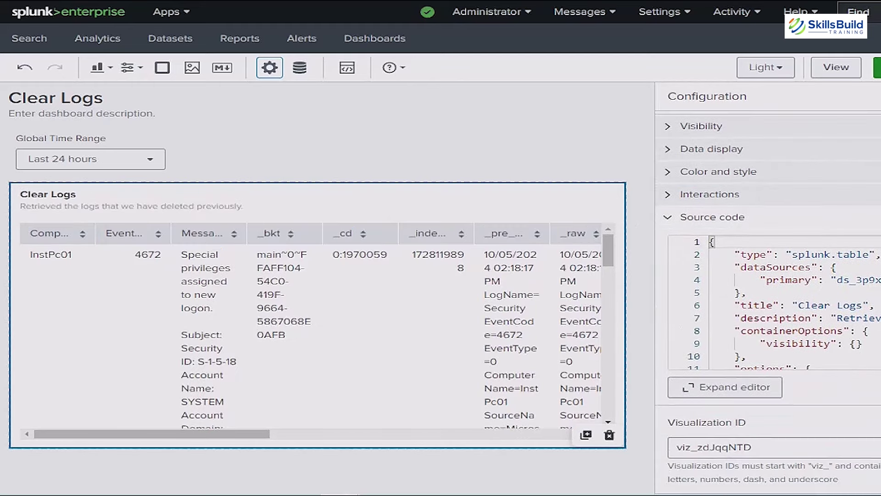
pyautogui.scroll(-3, 806, 317)
pyautogui.scroll(-2, 807, 317)
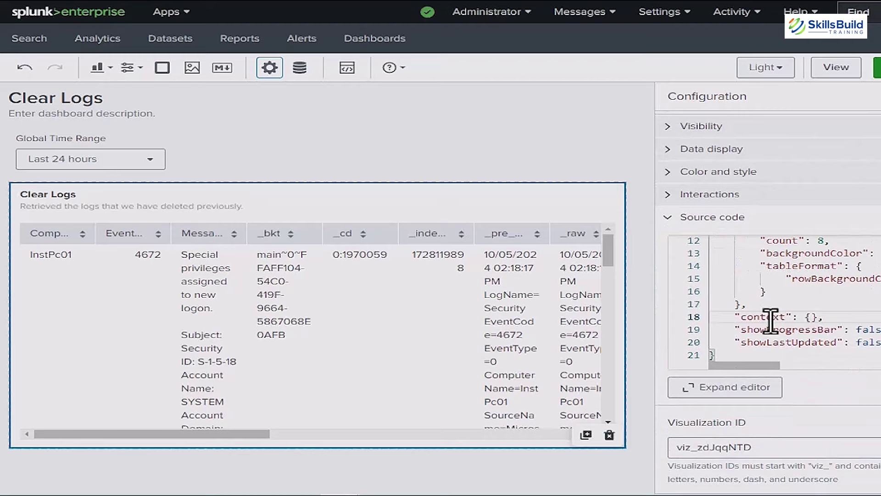
pyautogui.moveTo(771, 319); pyautogui.dragTo(806, 344)
pyautogui.click(763, 360)
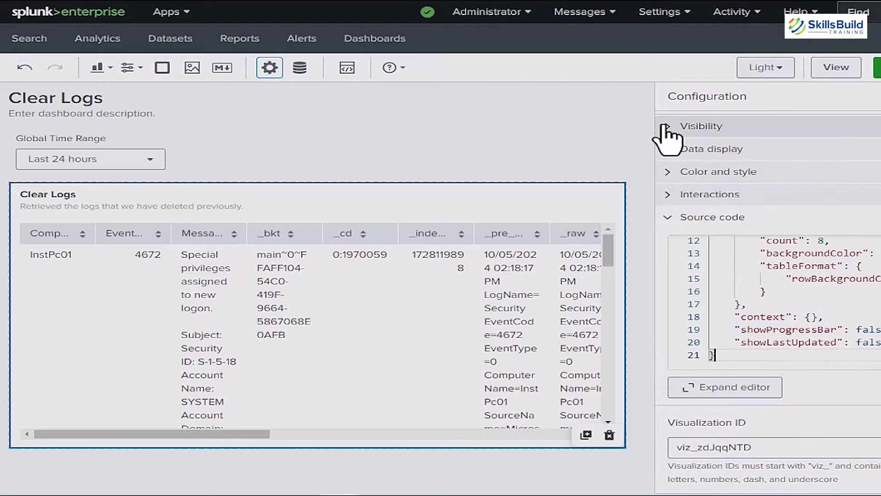
pyautogui.click(666, 218)
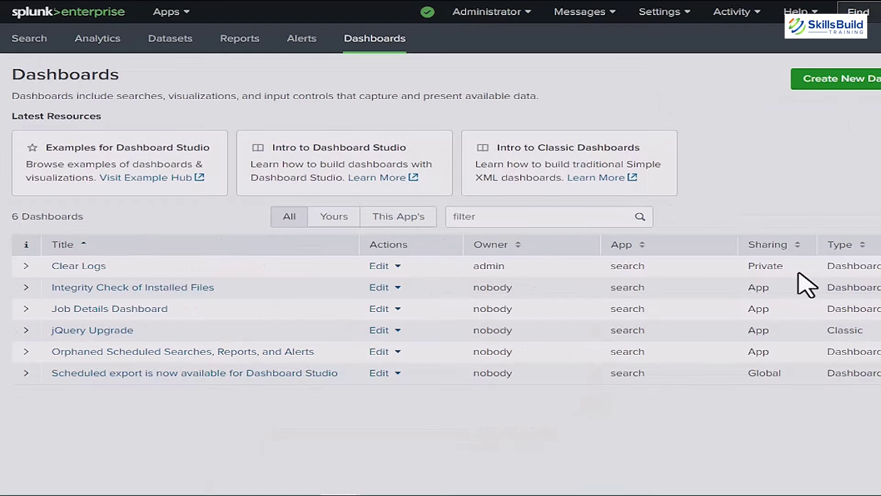
# Step: Open the private Clear Logs dashboard, view its EventCode 4672 table, and make it the home dashboard
pyautogui.doubleClick(798, 274)
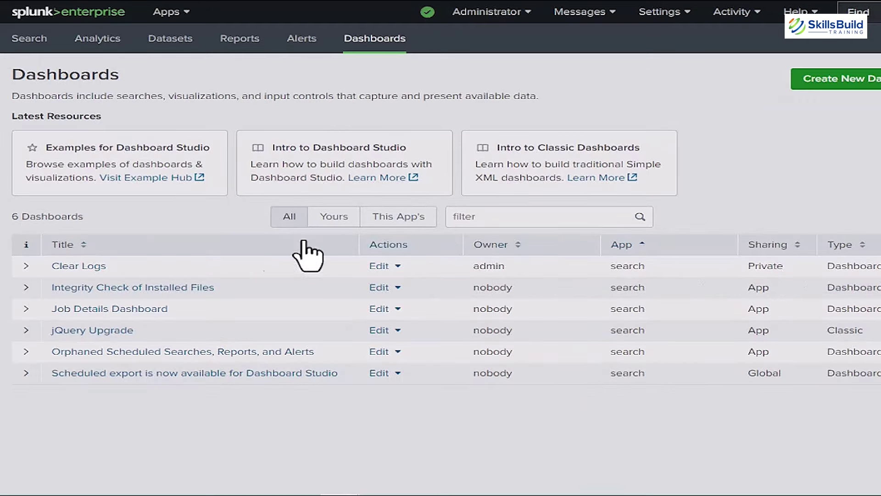
pyautogui.click(74, 272)
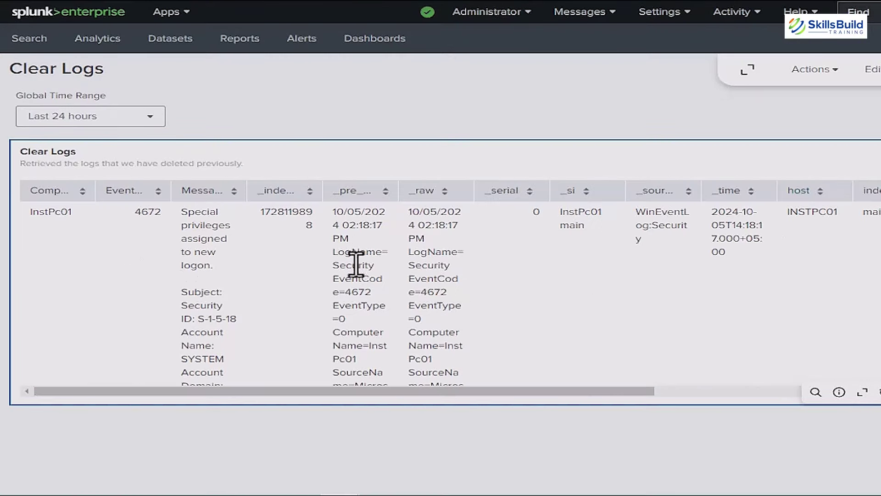
pyautogui.moveTo(410, 392)
pyautogui.mouseDown()
pyautogui.moveTo(419, 407)
pyautogui.moveTo(718, 418)
pyautogui.moveTo(406, 390)
pyautogui.mouseUp()
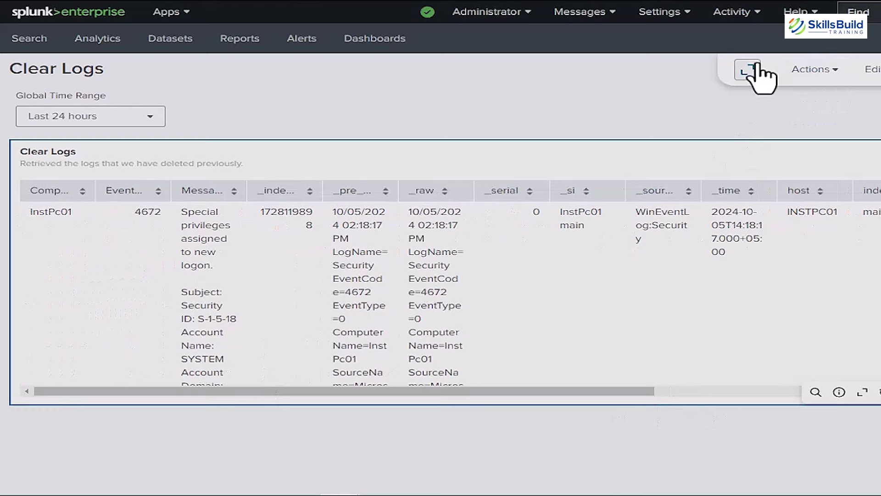
pyautogui.click(836, 89)
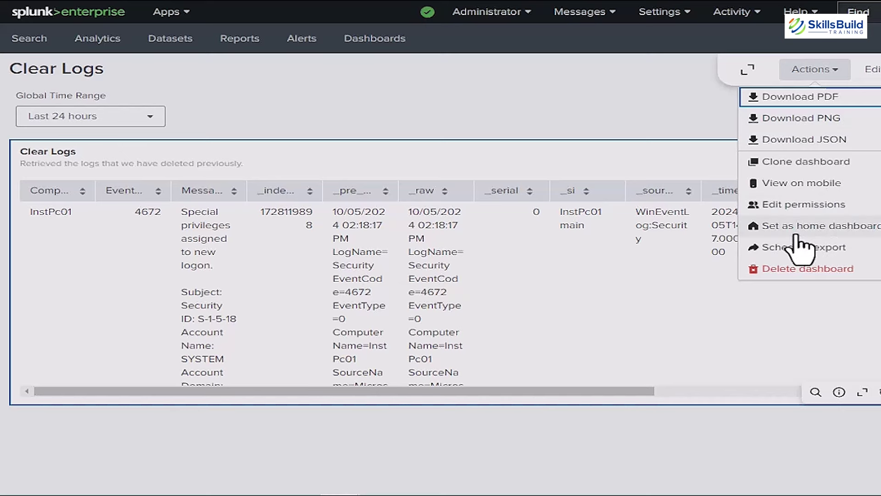
pyautogui.click(814, 232)
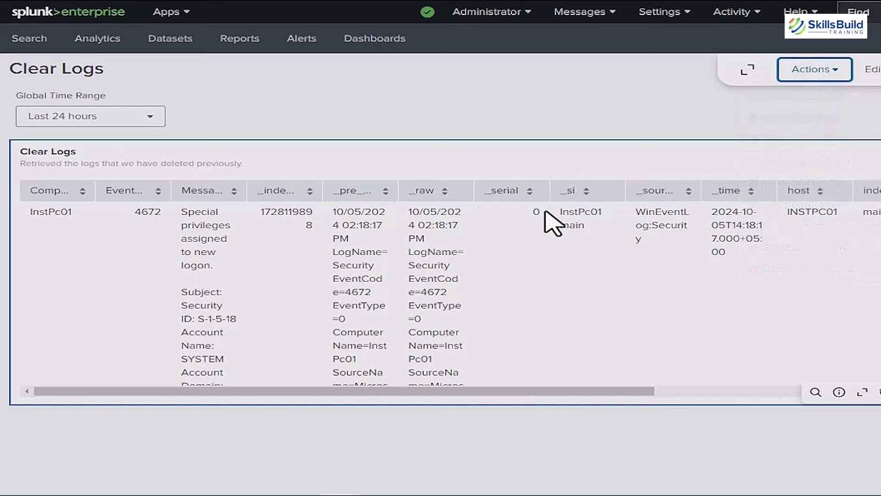